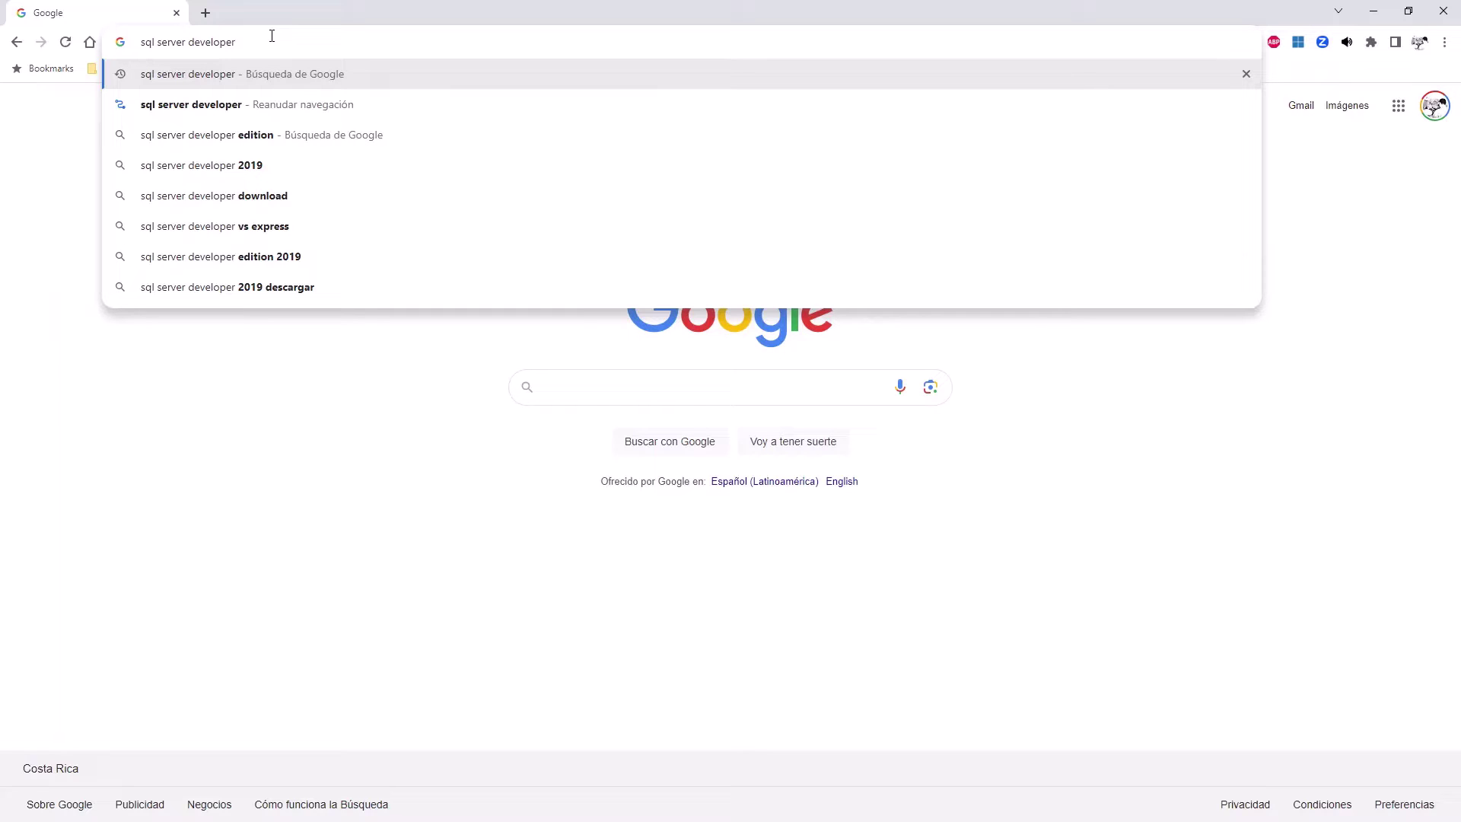
Search Google for 'sql server' and open the 'Descargas de SQL Server' result.
{"action": "key", "text": "ctrl+shift+Left"}
{"action": "key", "text": "BackSpace"}
{"action": "key", "text": "Return"}
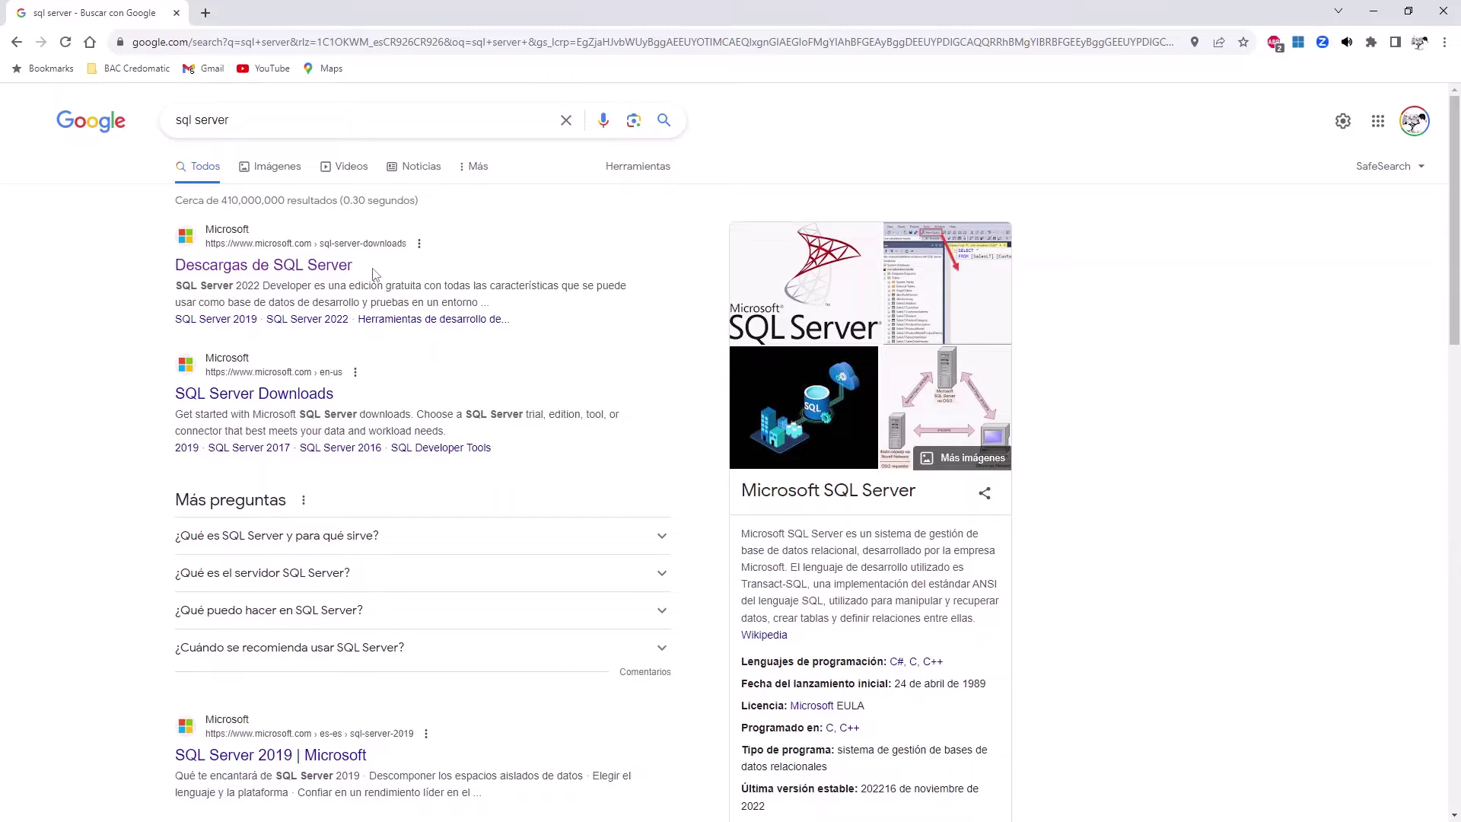
{"action": "left_click", "coordinate": [335, 268]}
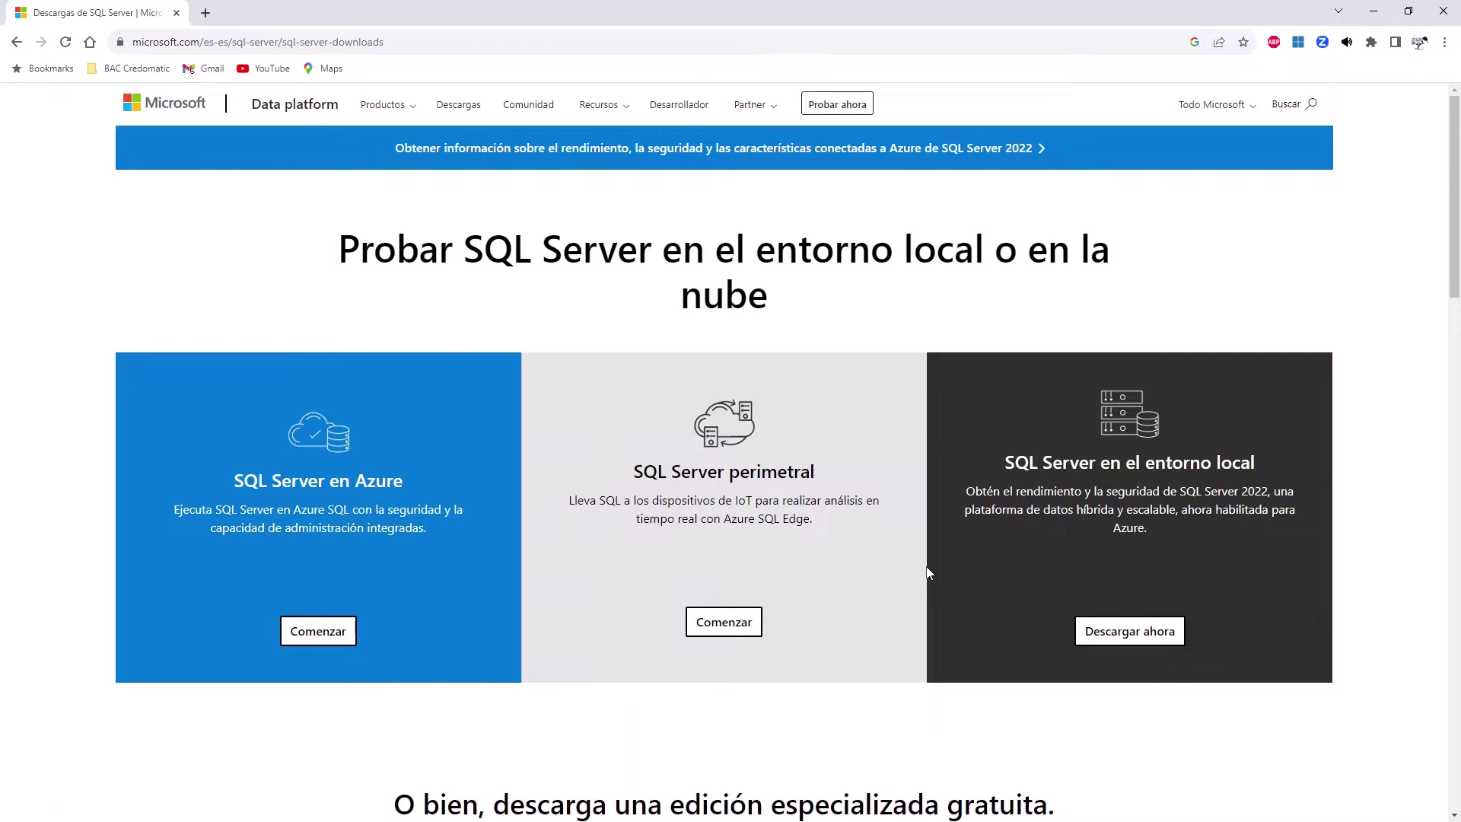
Download the free Developer edition installer SQL2022-SSEI-Dev.exe and open its containing folder.
{"action": "scroll", "coordinate": [926, 573], "scroll_direction": "down", "scroll_amount": 6}
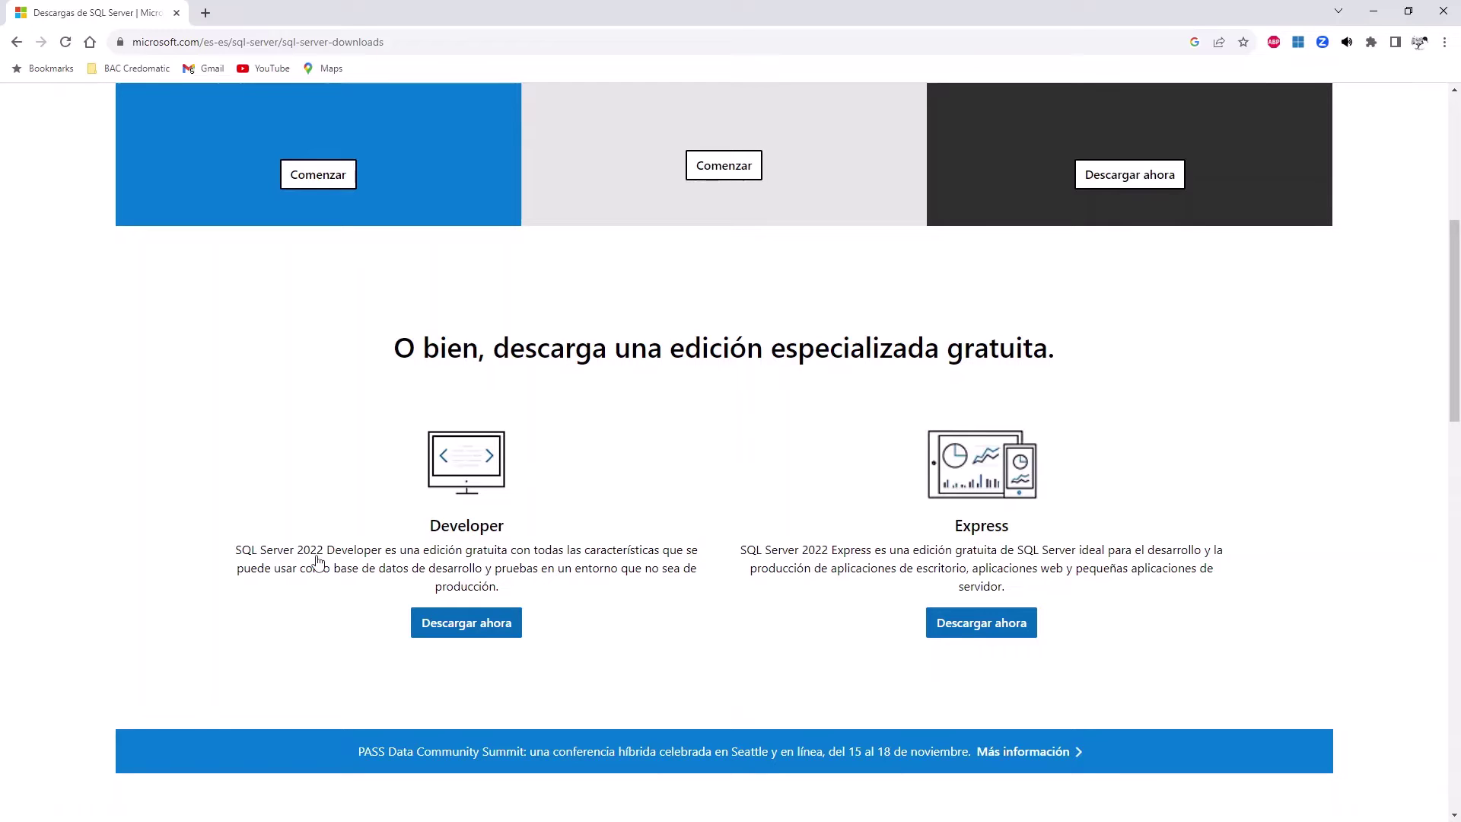
{"action": "left_click", "coordinate": [461, 621]}
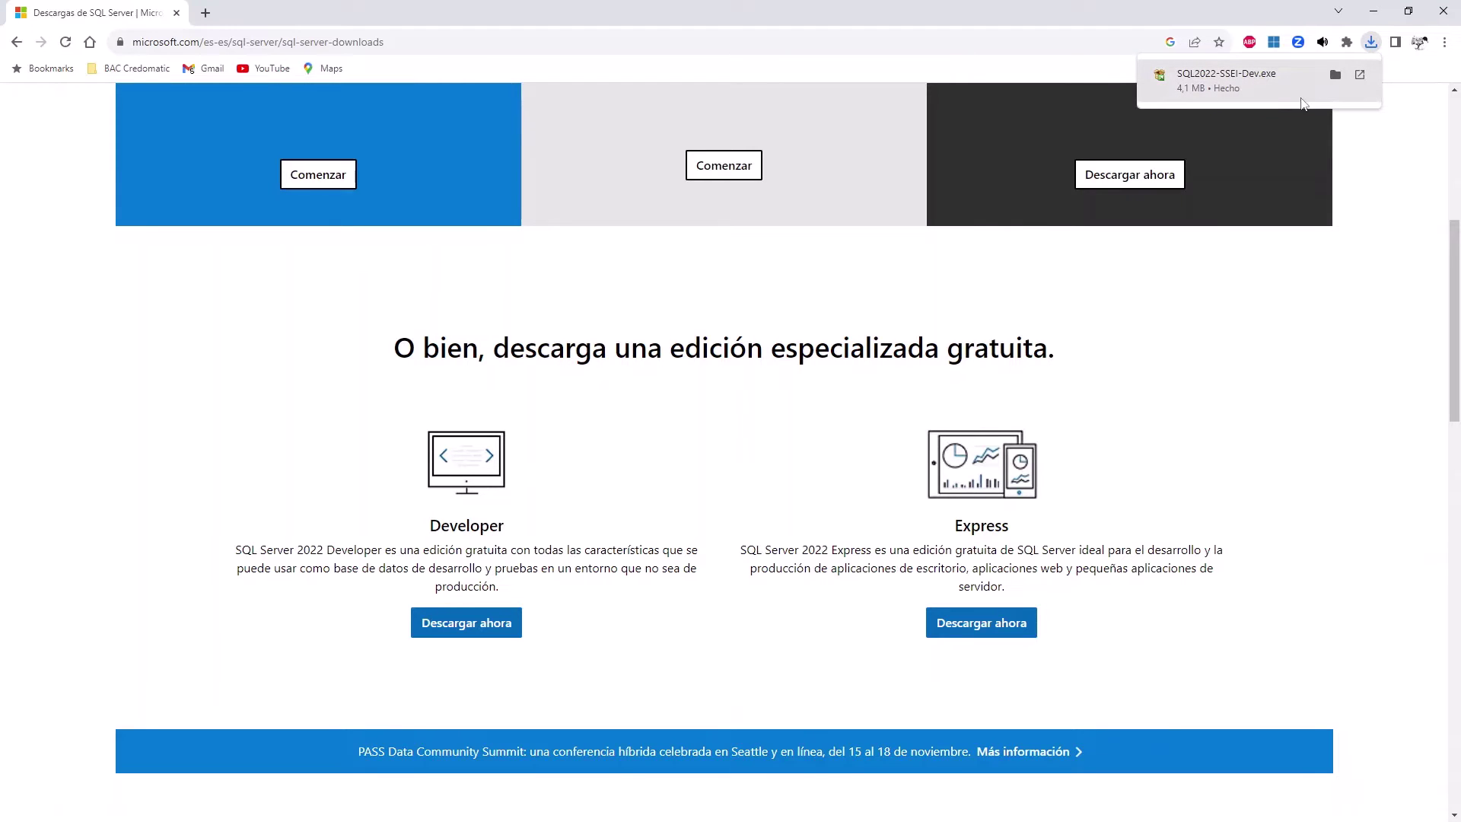
{"action": "left_click", "coordinate": [1335, 74]}
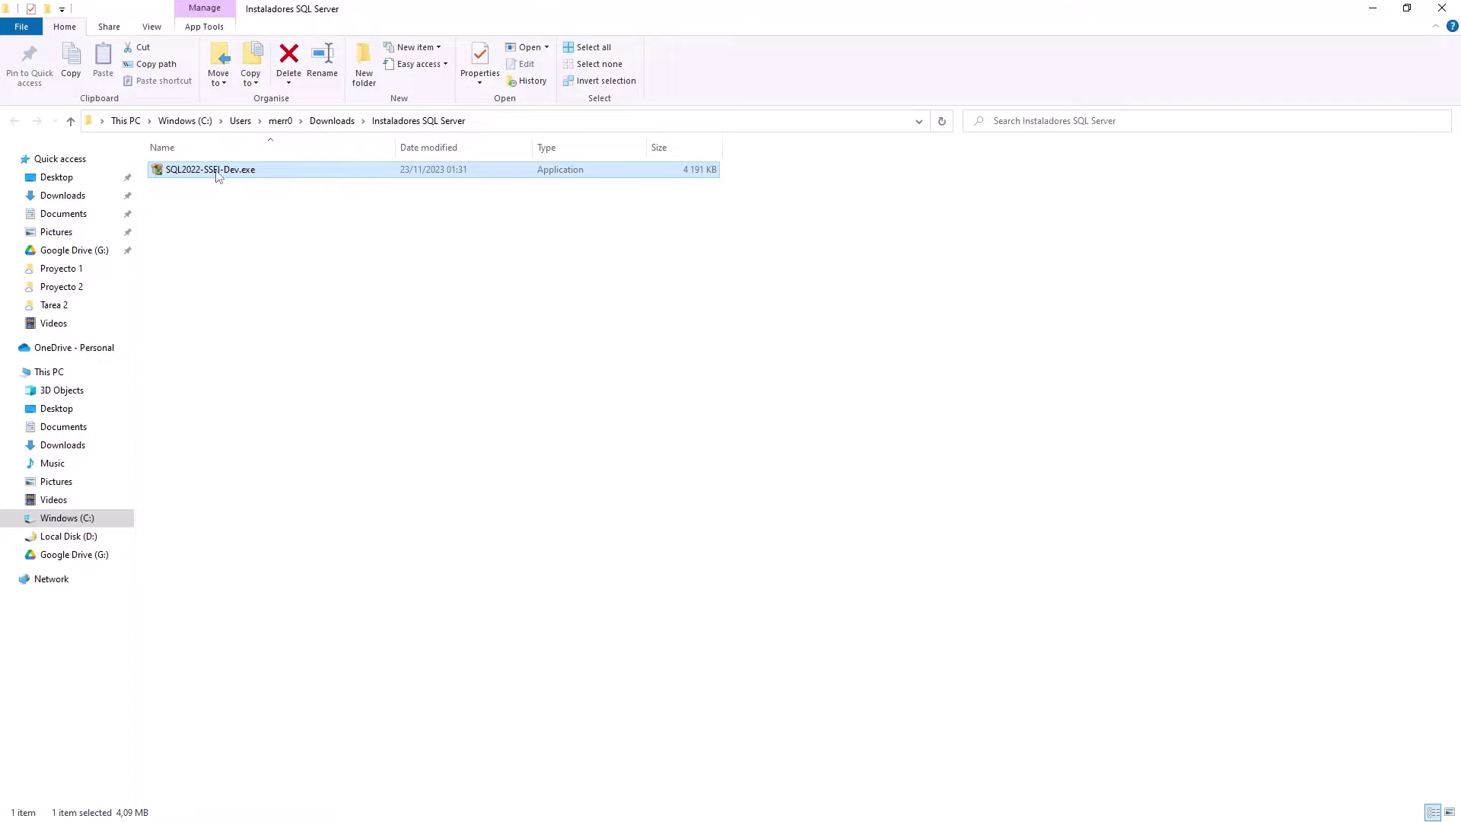
Run SQL2022-SSEI-Dev.exe from the Instaladores SQL Server folder.
{"action": "double_click", "coordinate": [218, 171]}
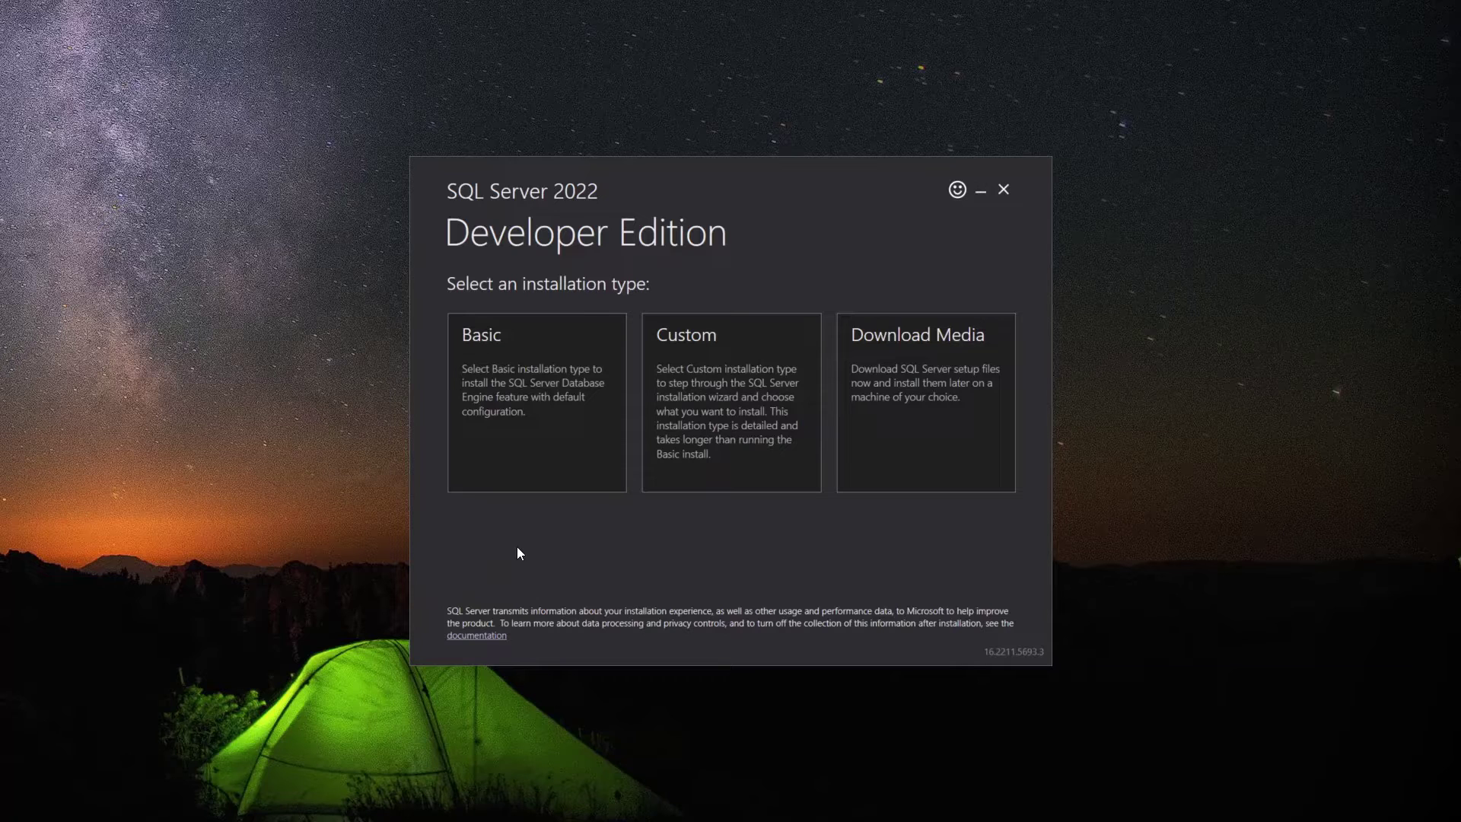
Download the SQL Server installation media to C:\SQL2022.
{"action": "left_click", "coordinate": [704, 477]}
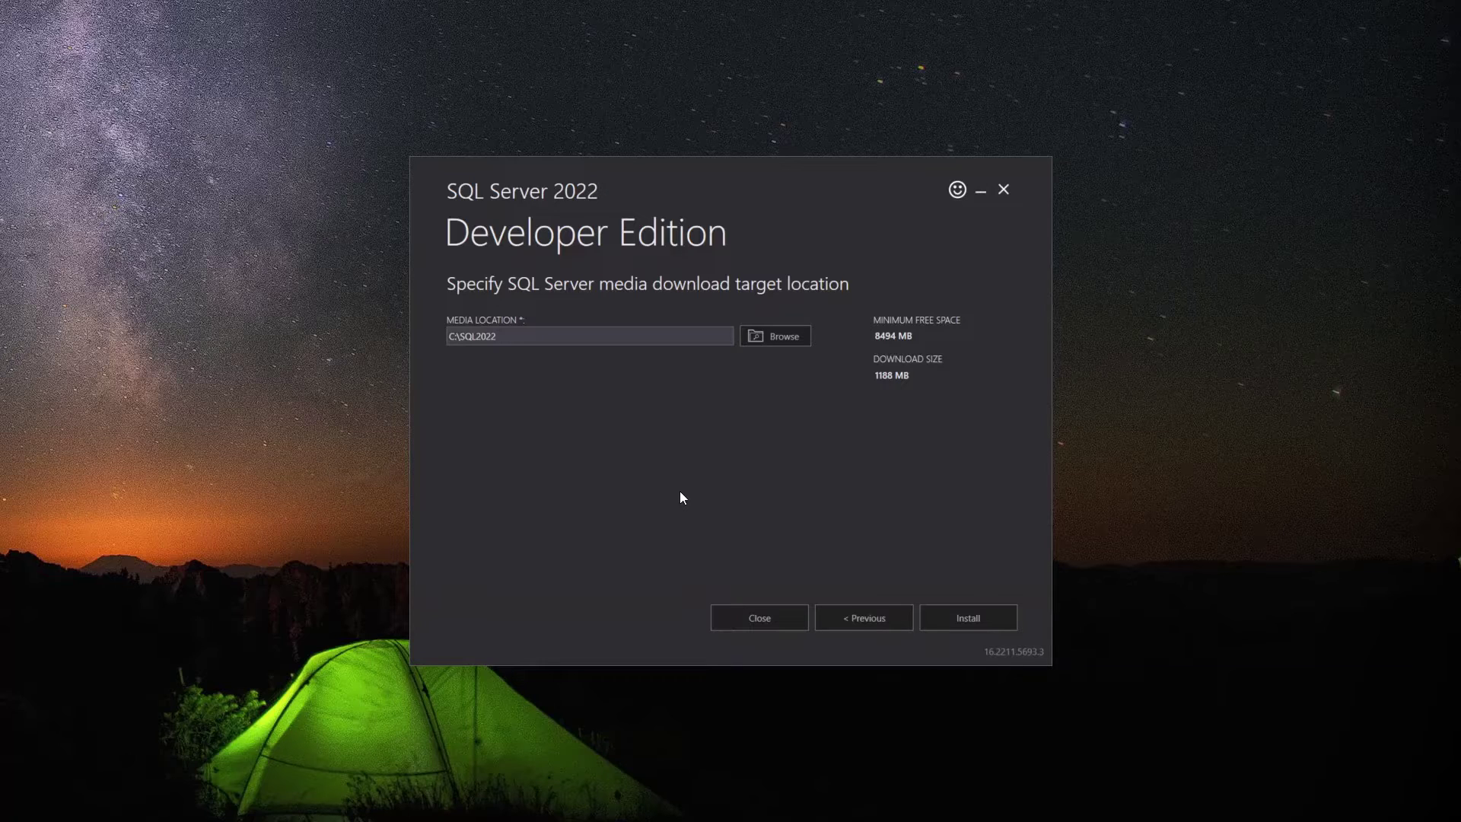
{"action": "left_click", "coordinate": [967, 613]}
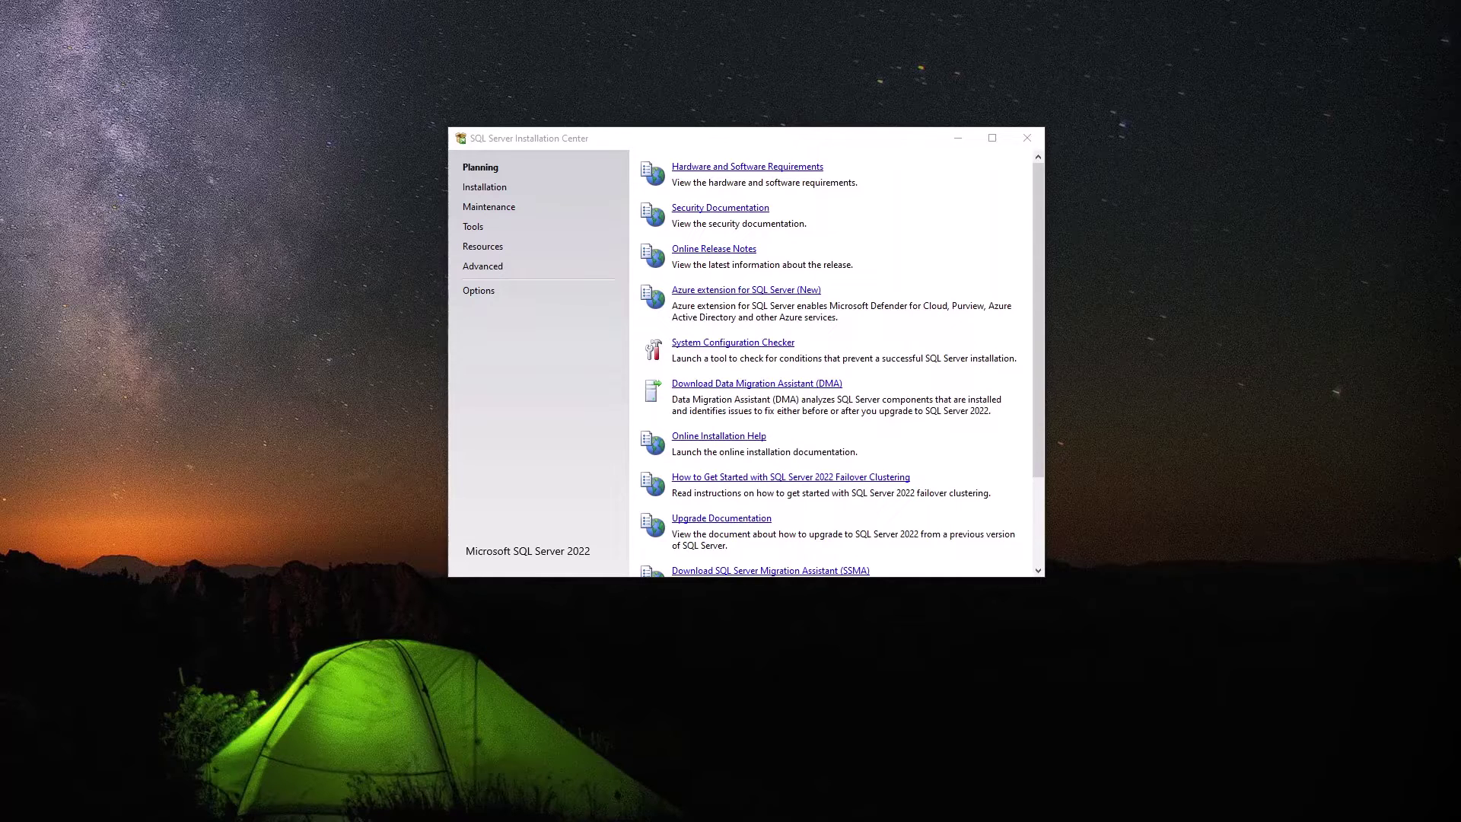
Start a new SQL Server standalone installation from the Installation page.
{"action": "left_click_drag", "start_coordinate": [813, 143], "coordinate": [793, 149]}
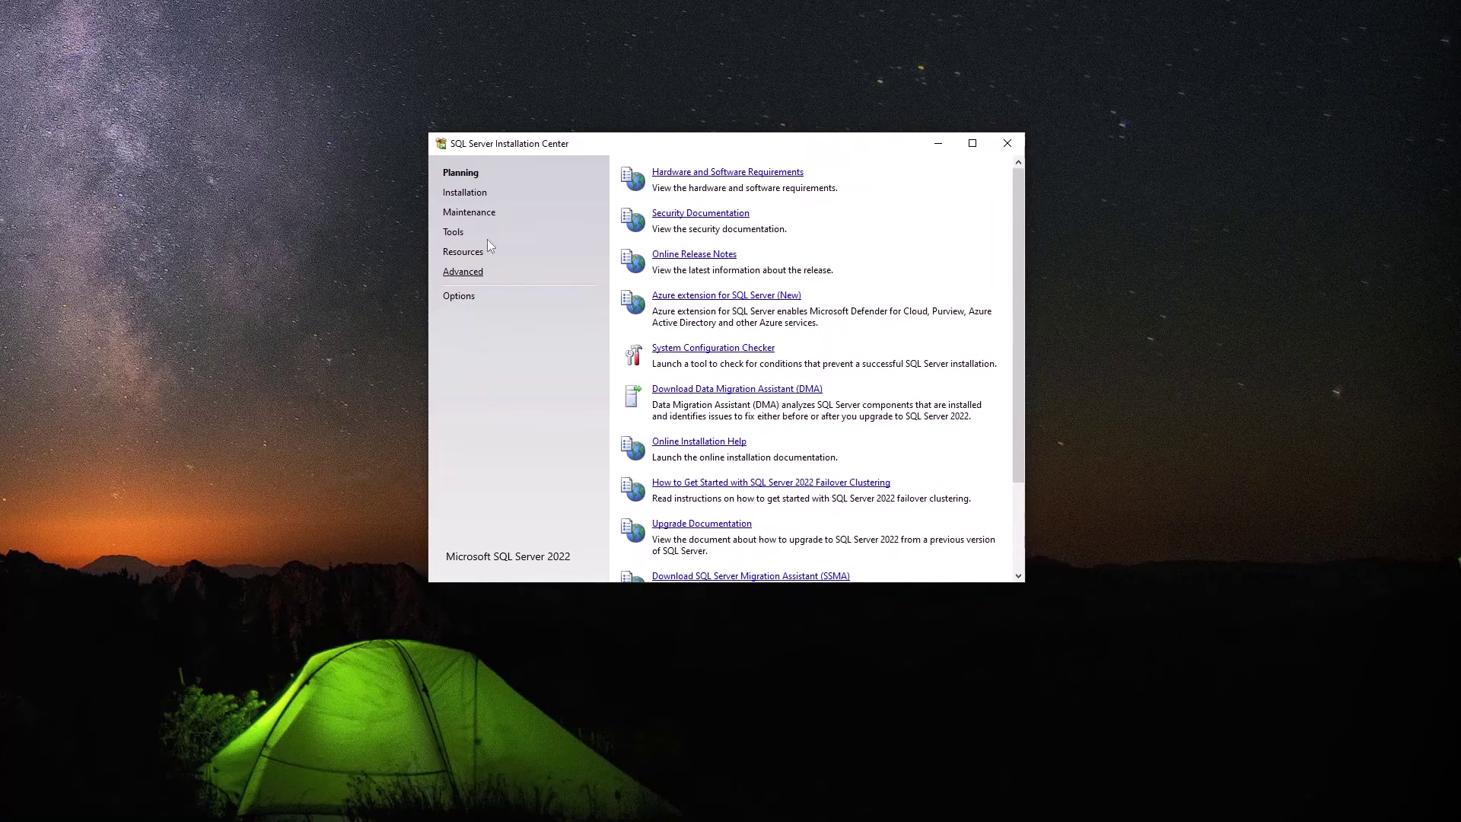
{"action": "left_click", "coordinate": [467, 193]}
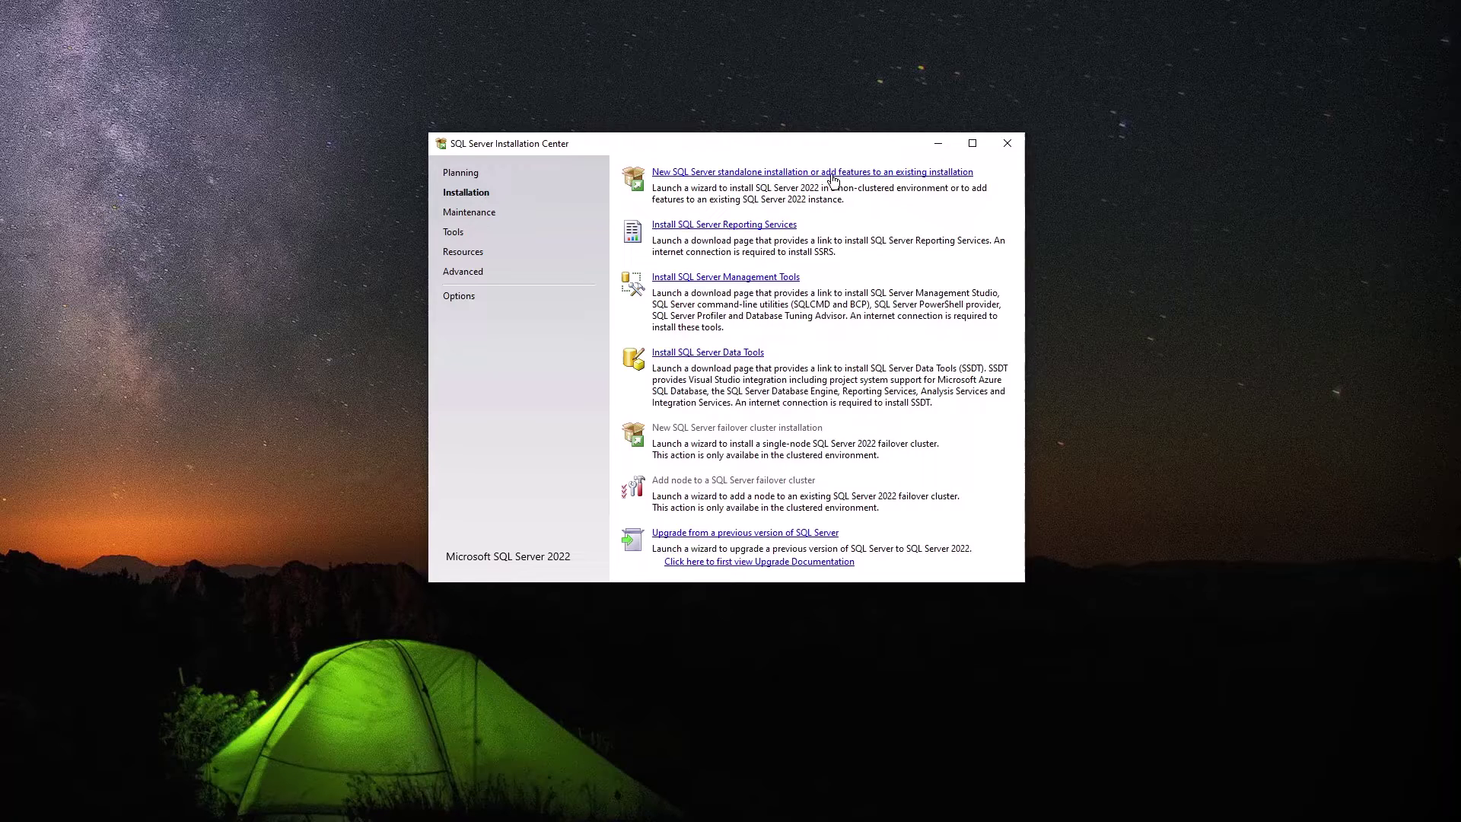
{"action": "left_click", "coordinate": [833, 174]}
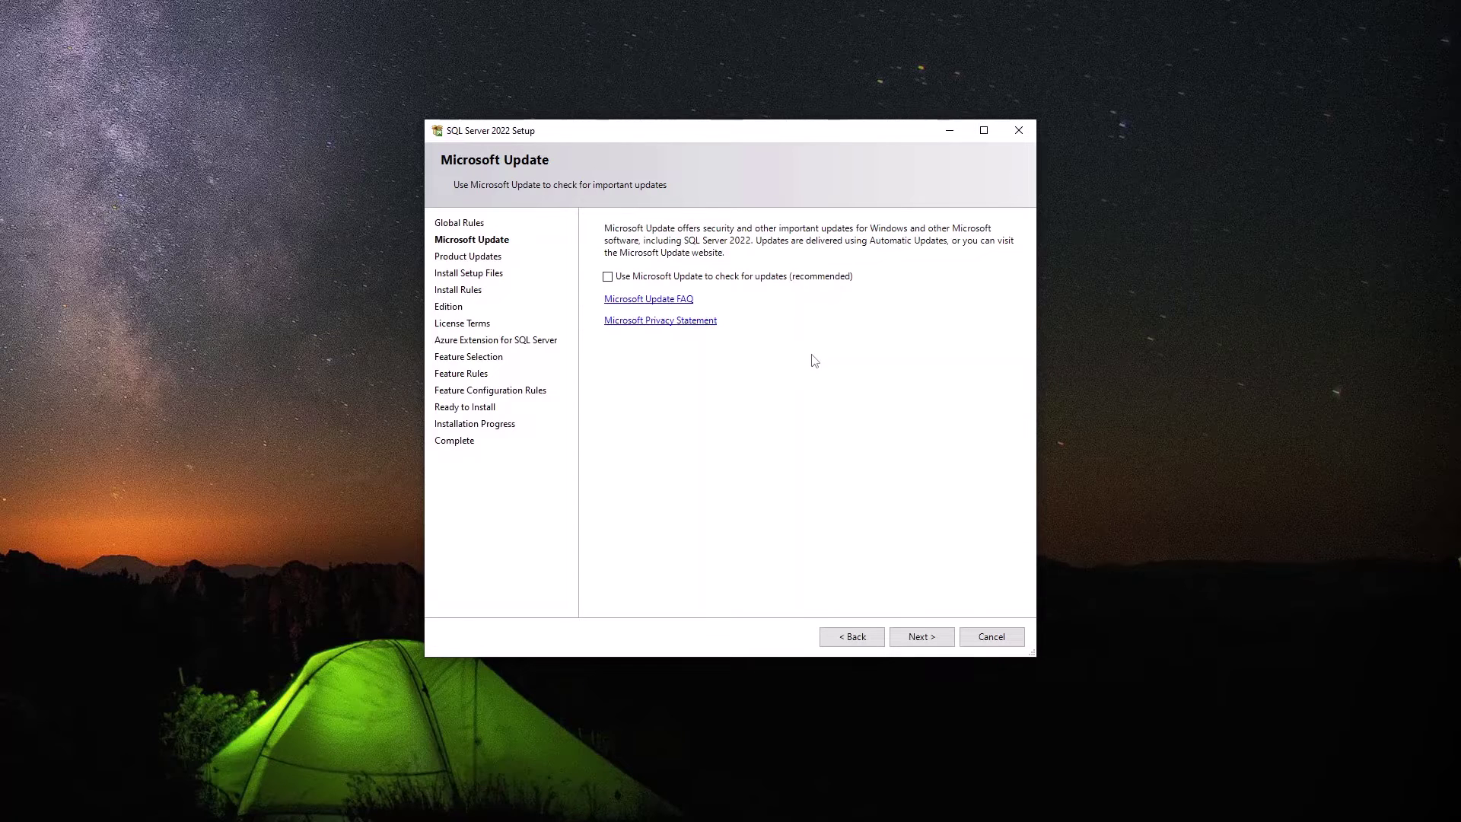
Enable Microsoft Update checks and continue past the product-update error to setup files.
{"action": "left_click", "coordinate": [780, 279]}
{"action": "left_click", "coordinate": [921, 636]}
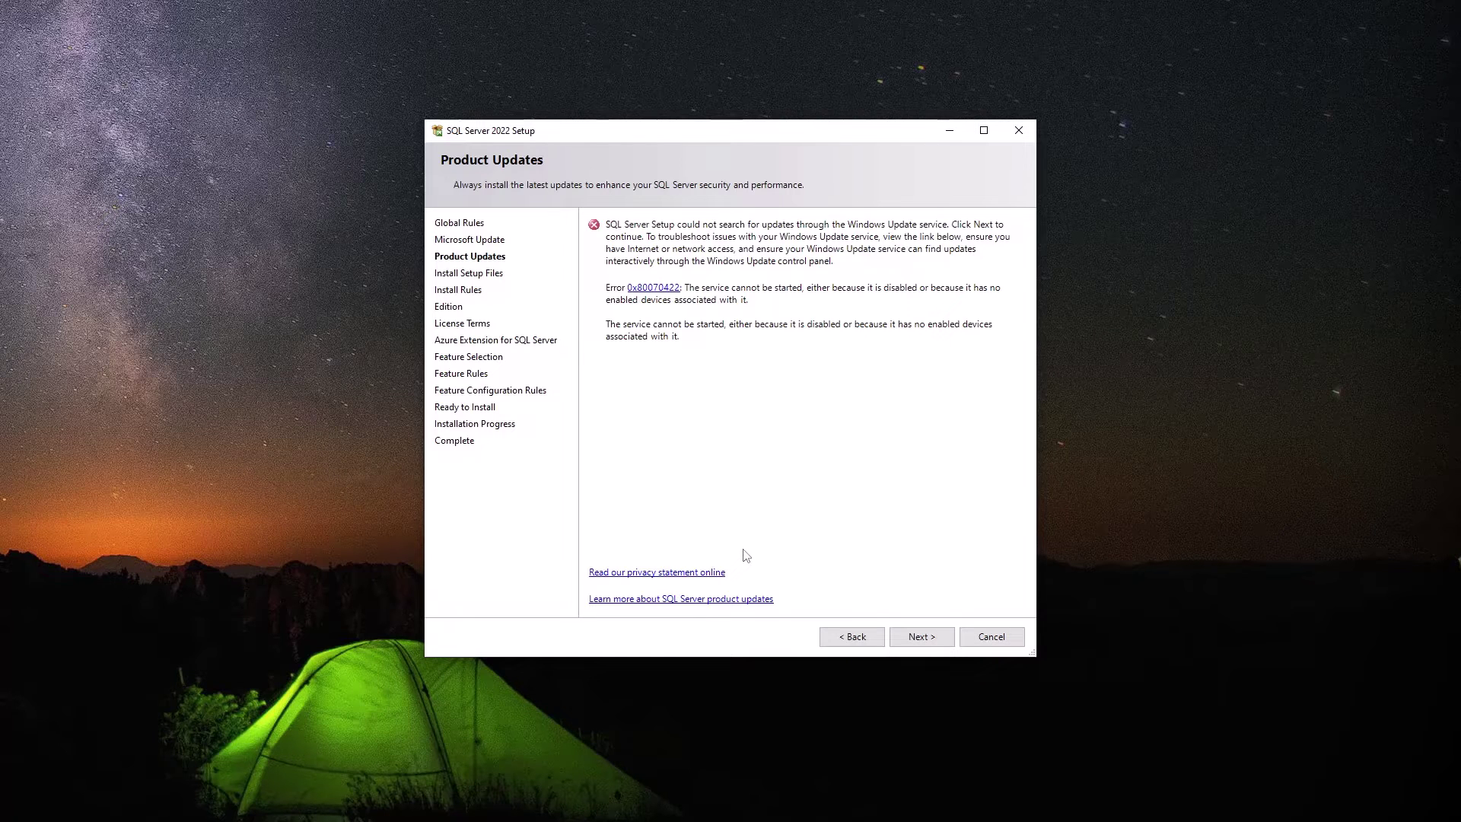
{"action": "left_click", "coordinate": [935, 642]}
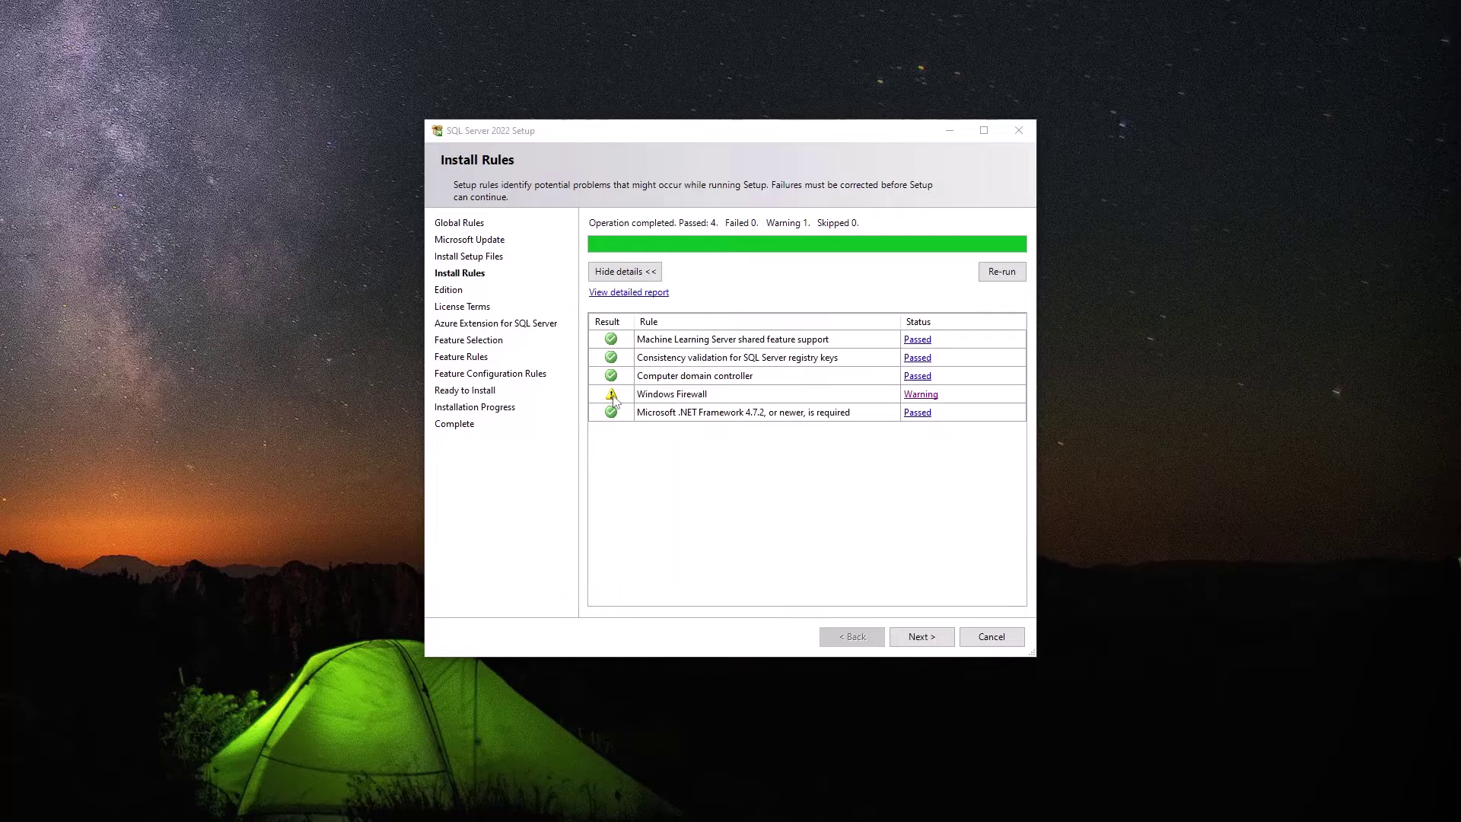
Review the Windows Firewall install-rule warning, then continue to the Edition page.
{"action": "left_click", "coordinate": [921, 394]}
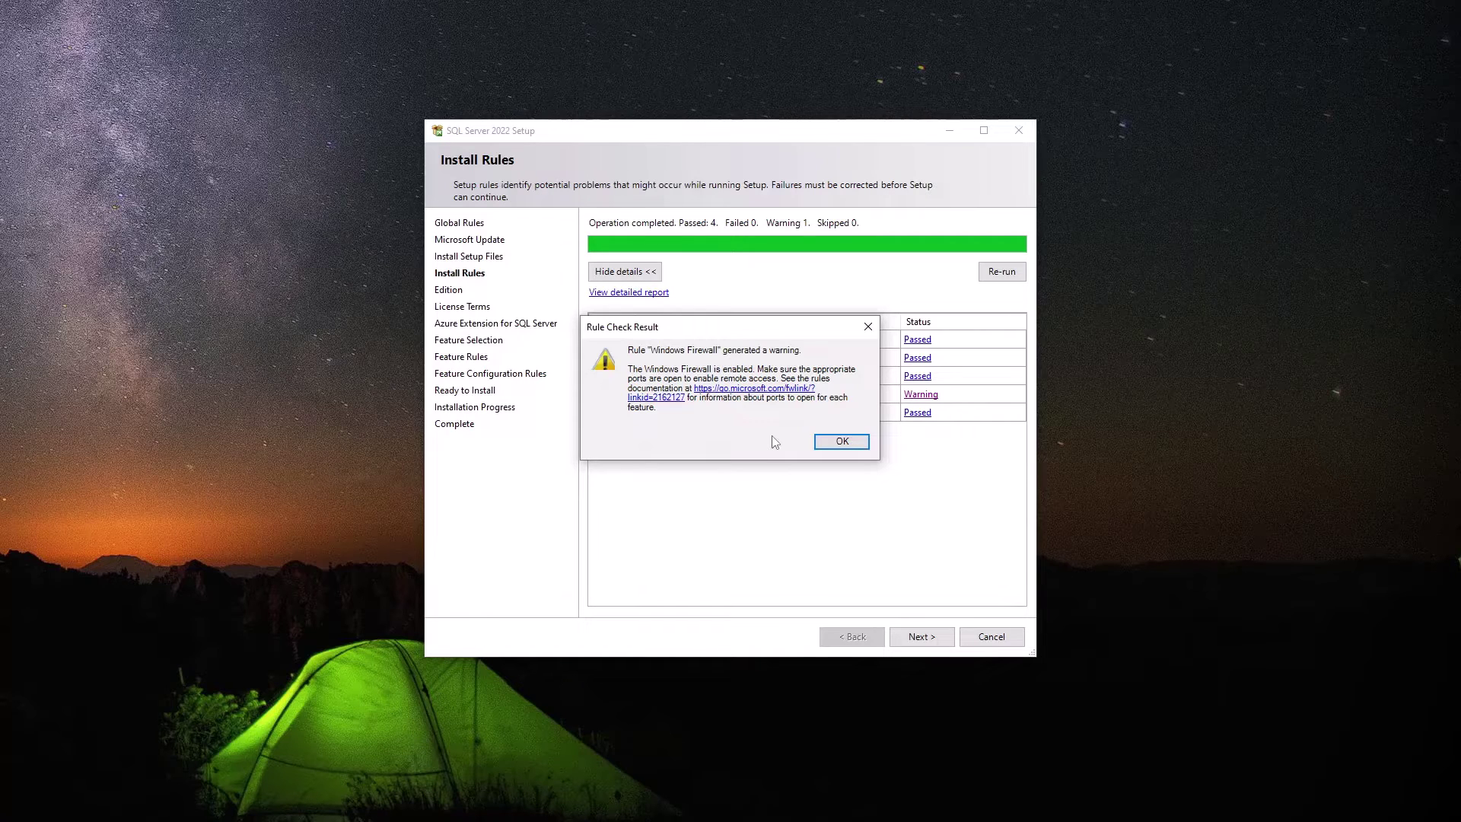
{"action": "left_click", "coordinate": [841, 441]}
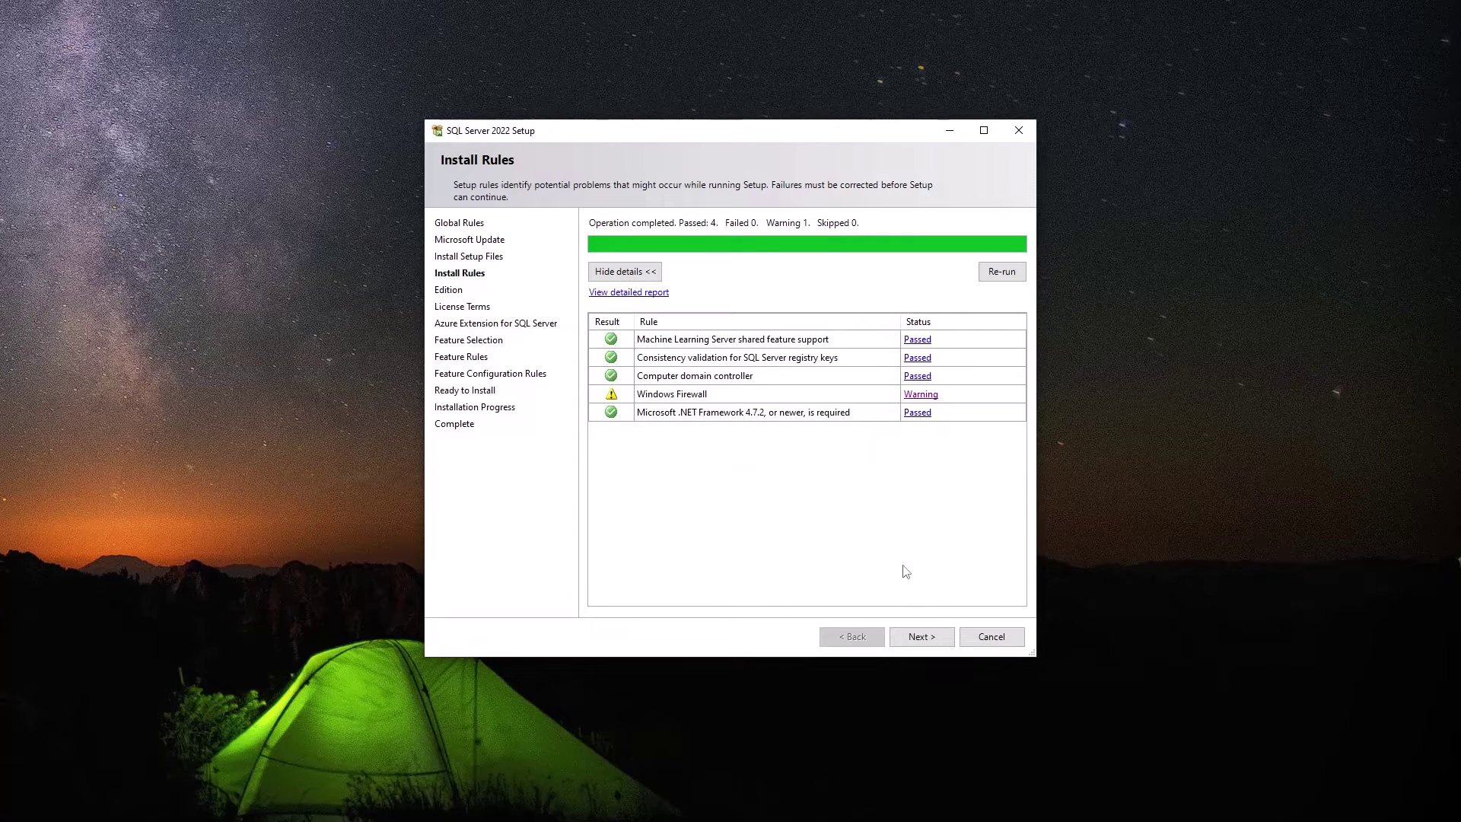
{"action": "left_click", "coordinate": [932, 636]}
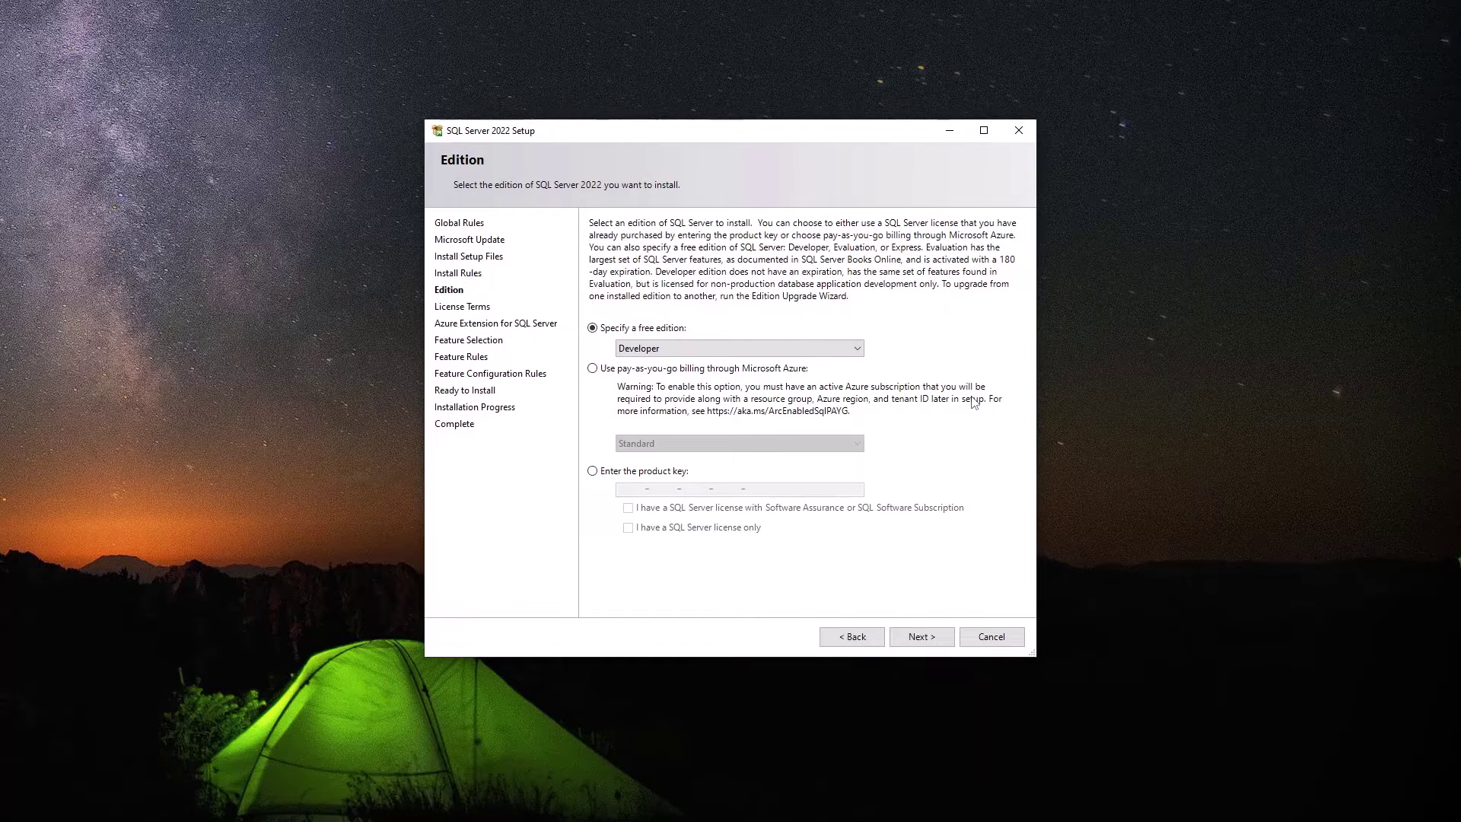
After comparing licensing options, specify the free Developer edition and proceed to License Terms.
{"action": "left_click", "coordinate": [708, 371]}
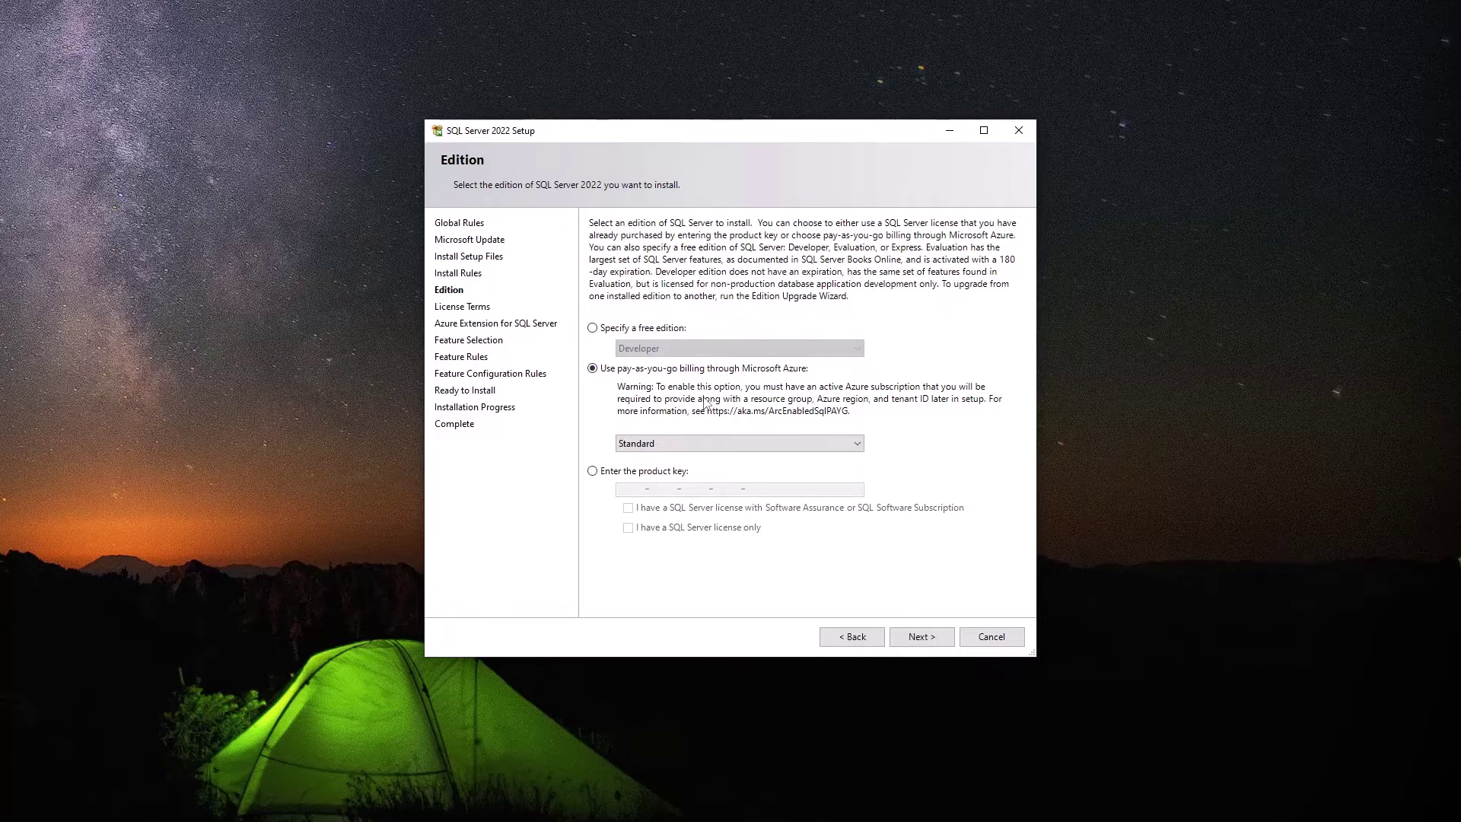
{"action": "left_click", "coordinate": [677, 473]}
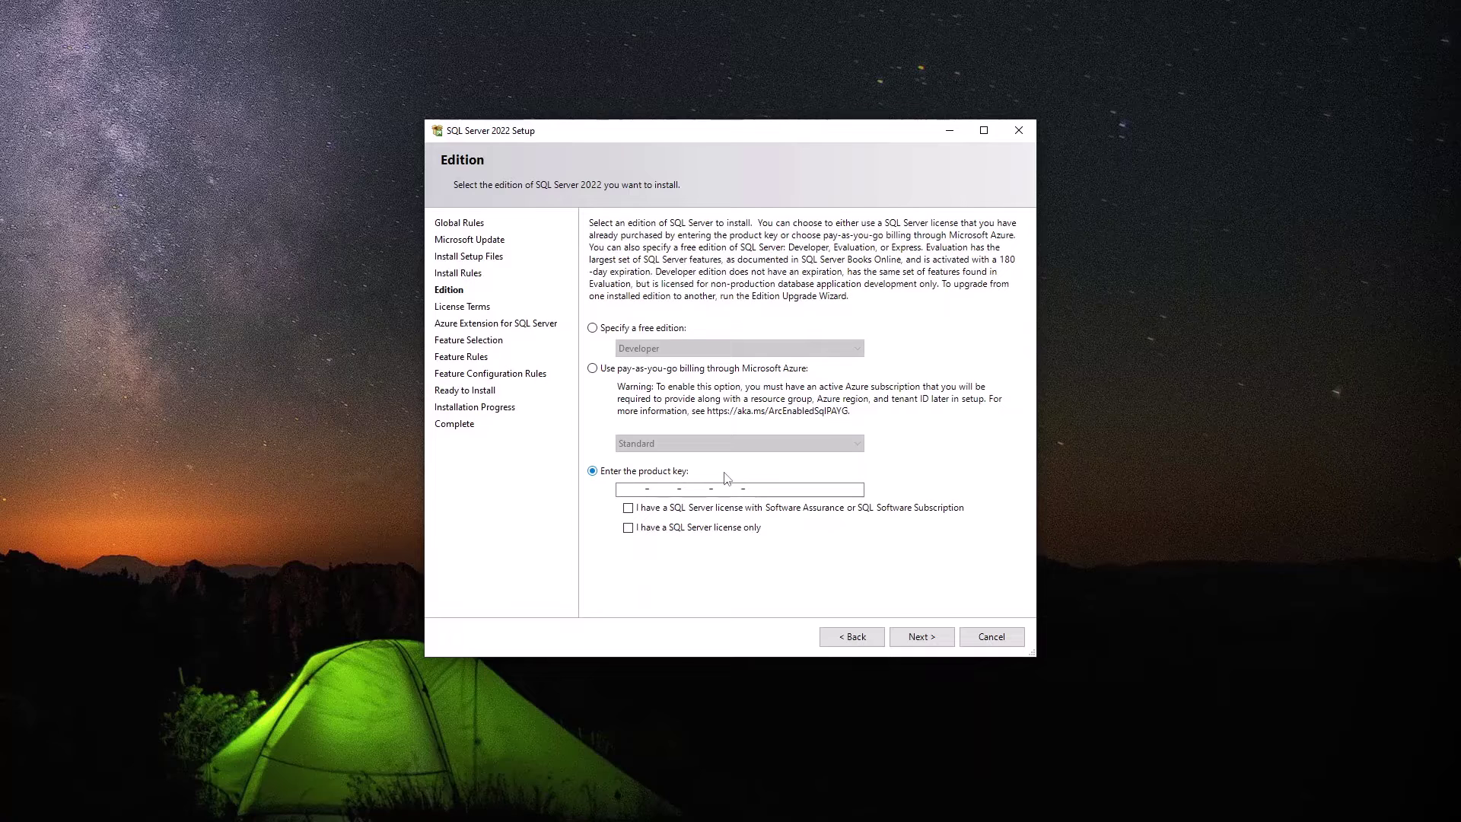
{"action": "left_click", "coordinate": [632, 328]}
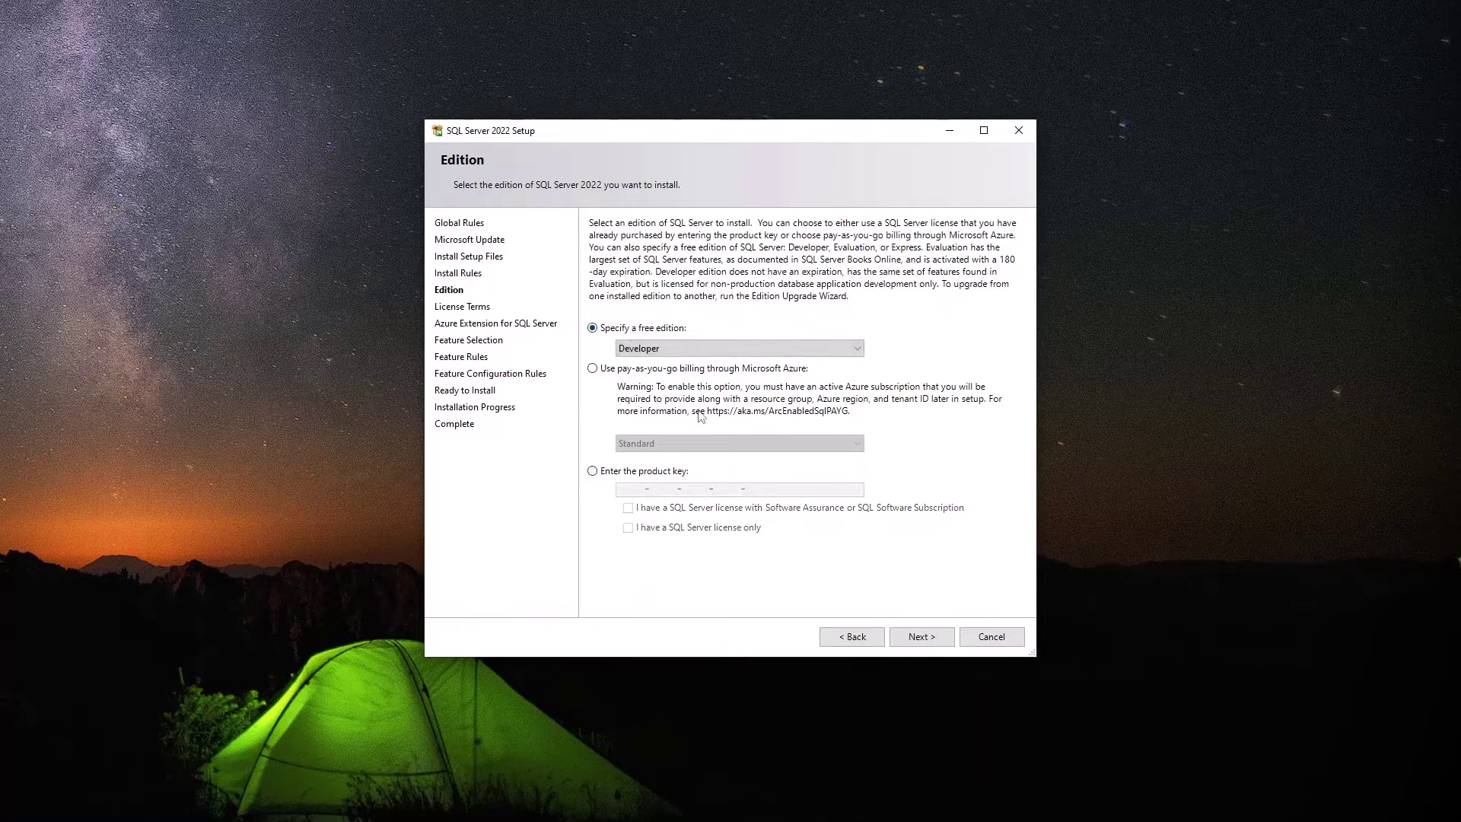
{"action": "left_click", "coordinate": [728, 350]}
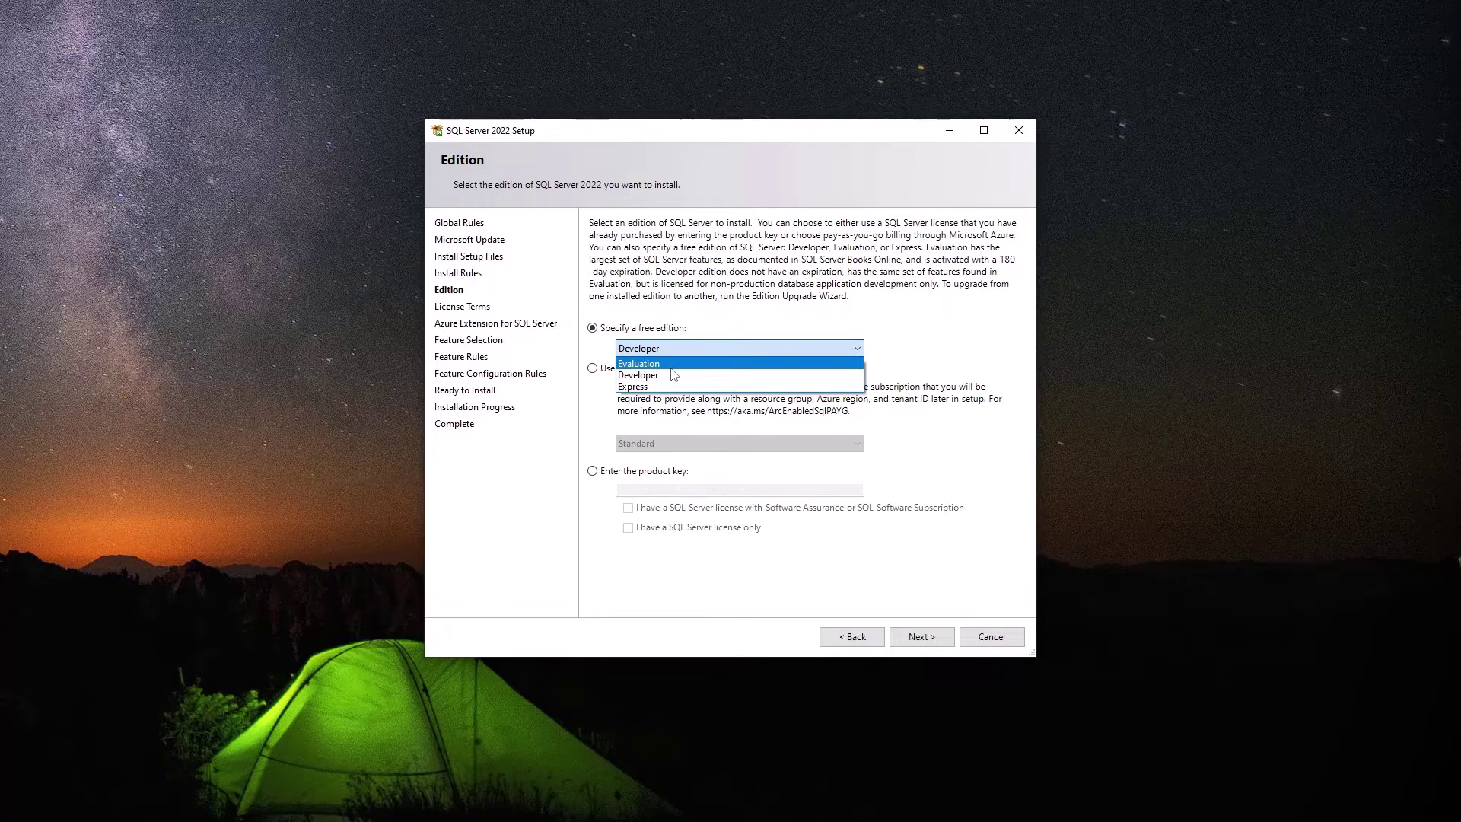
{"action": "left_click", "coordinate": [678, 376]}
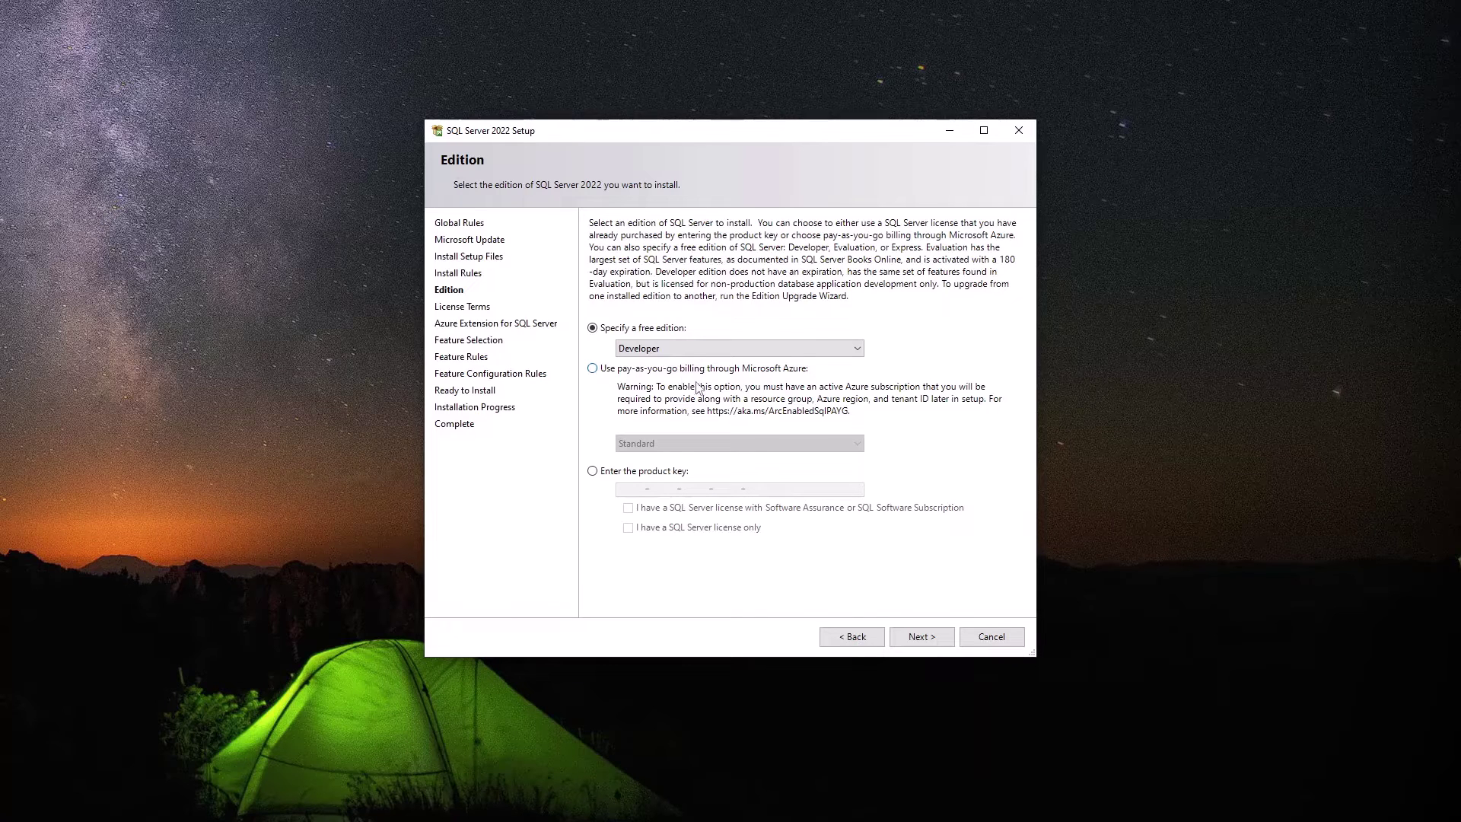
{"action": "left_click", "coordinate": [929, 639]}
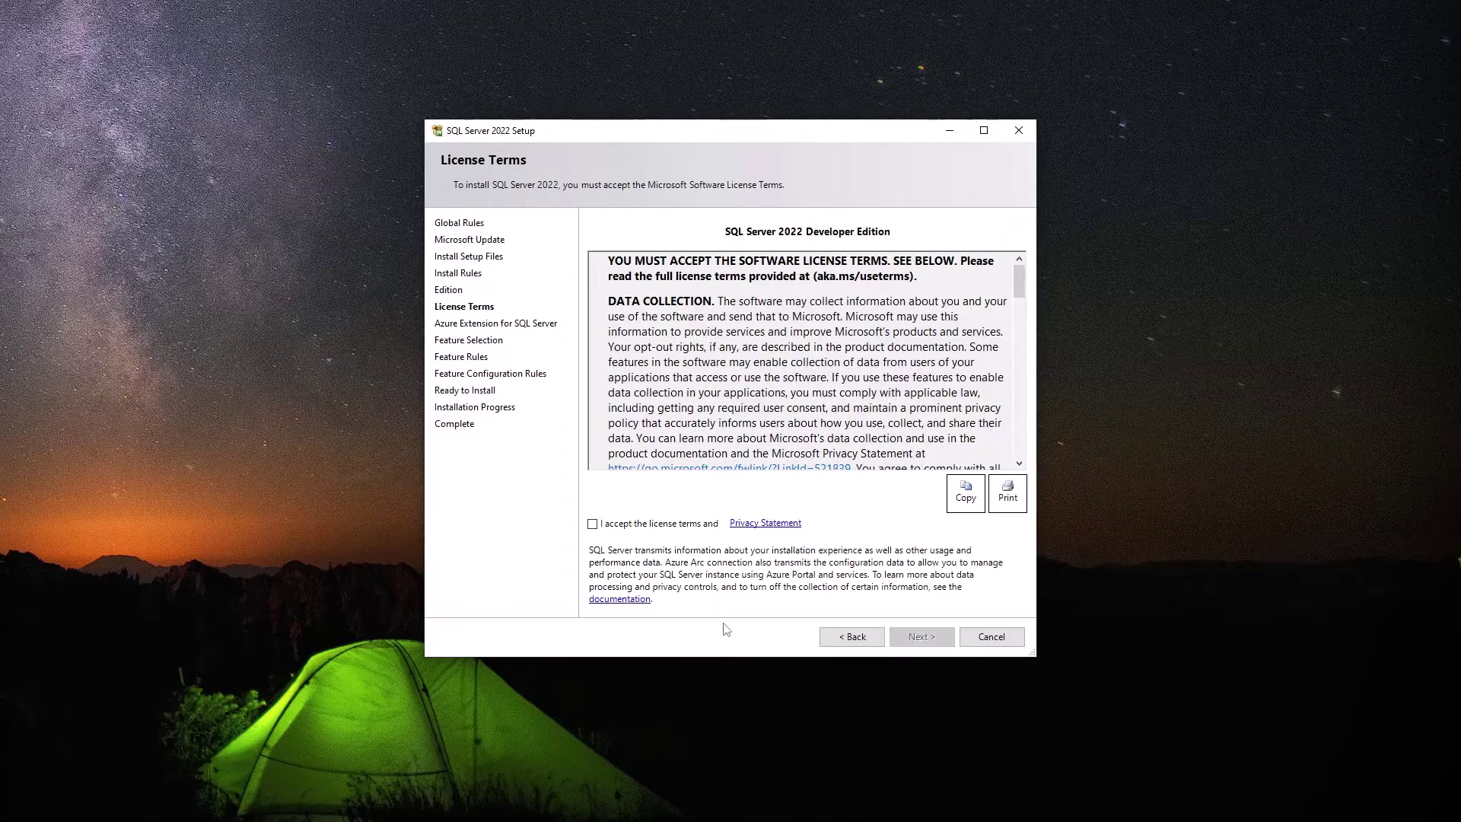
Accept the license terms and Privacy Statement, then proceed.
{"action": "left_click", "coordinate": [646, 525]}
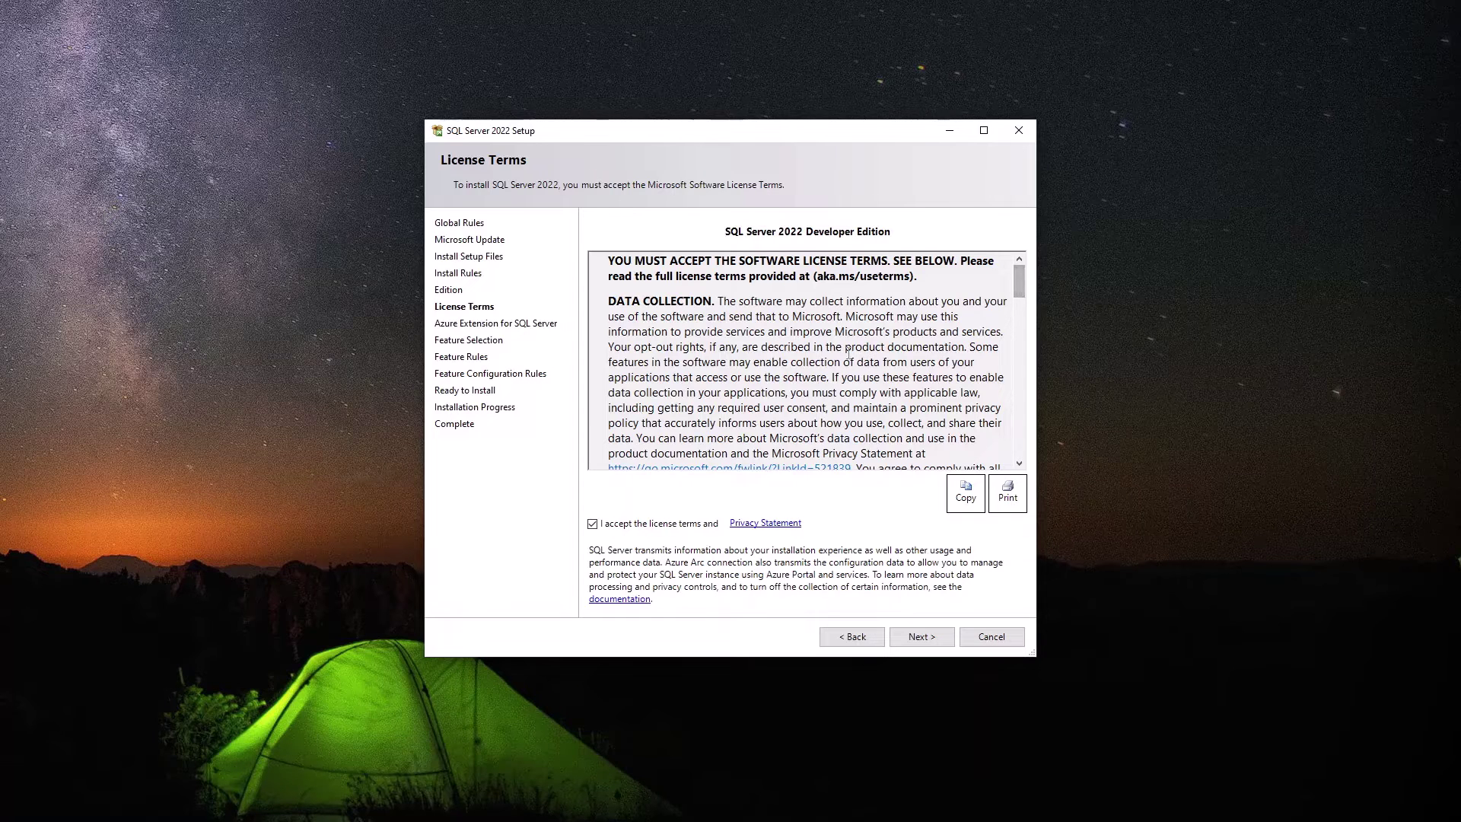
{"action": "left_click", "coordinate": [923, 637]}
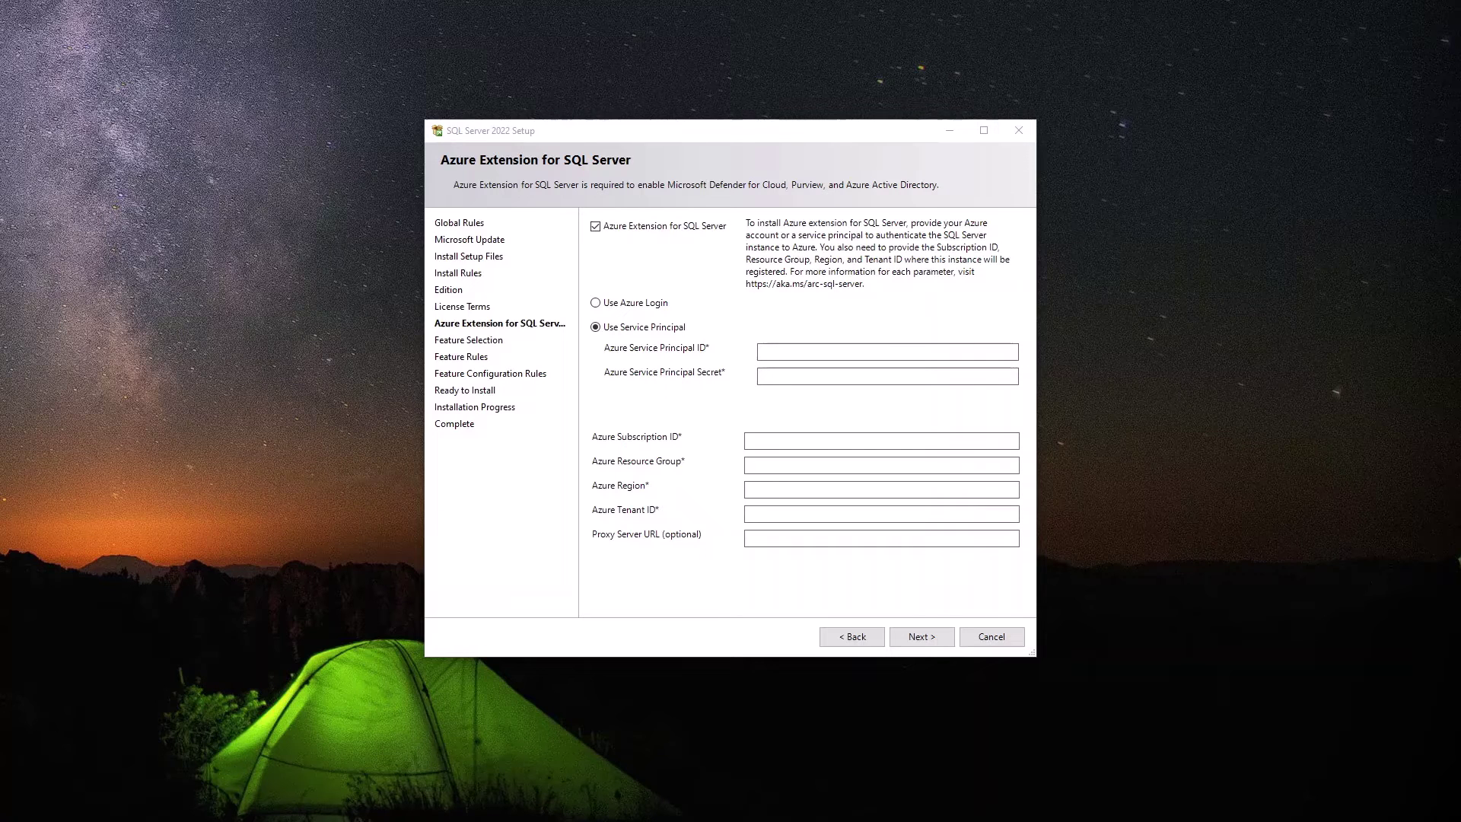
Untick Azure Extension for SQL Server and proceed to Feature Selection.
{"action": "left_click", "coordinate": [596, 227]}
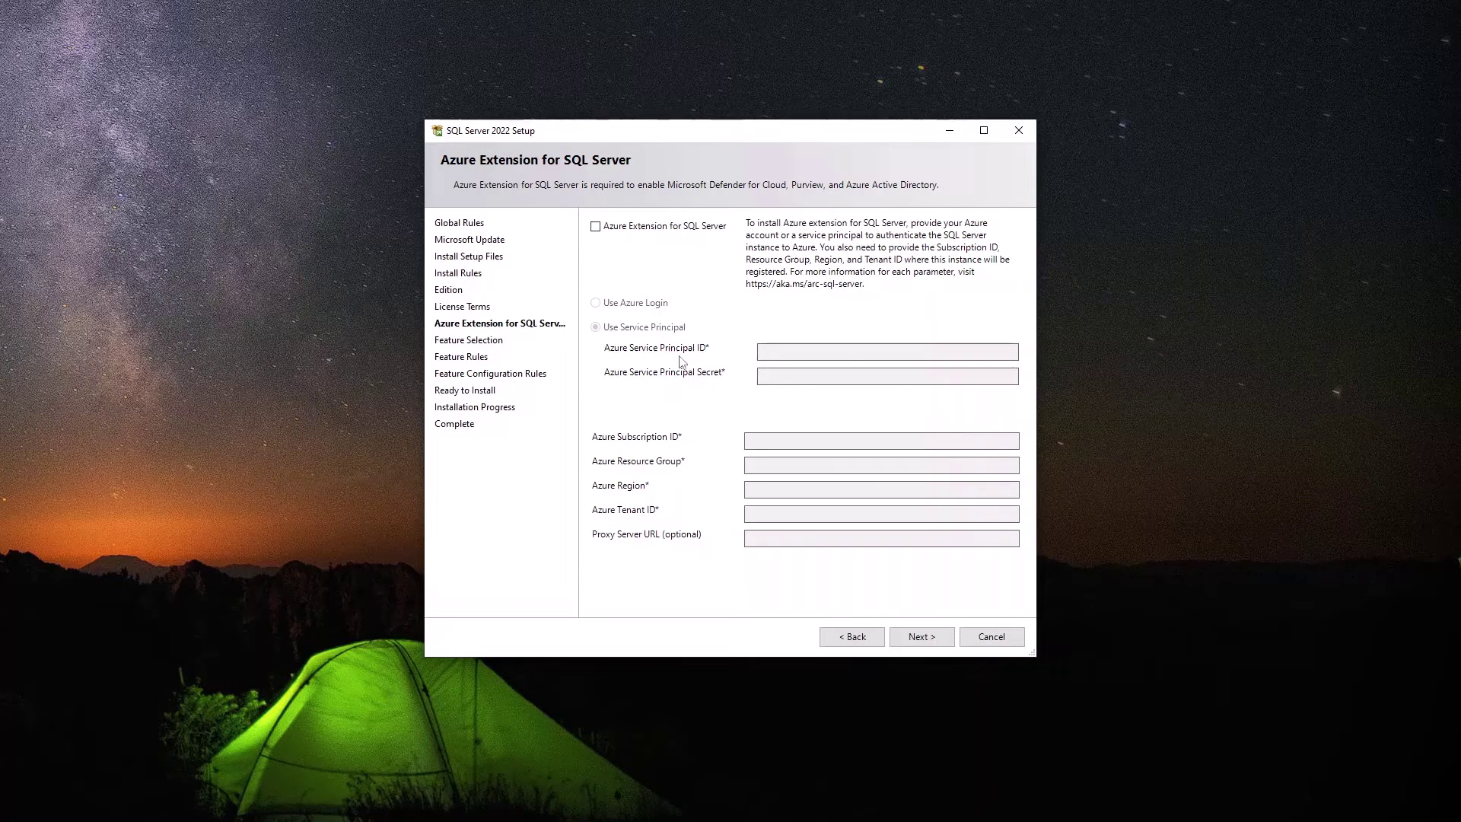
{"action": "left_click", "coordinate": [916, 633]}
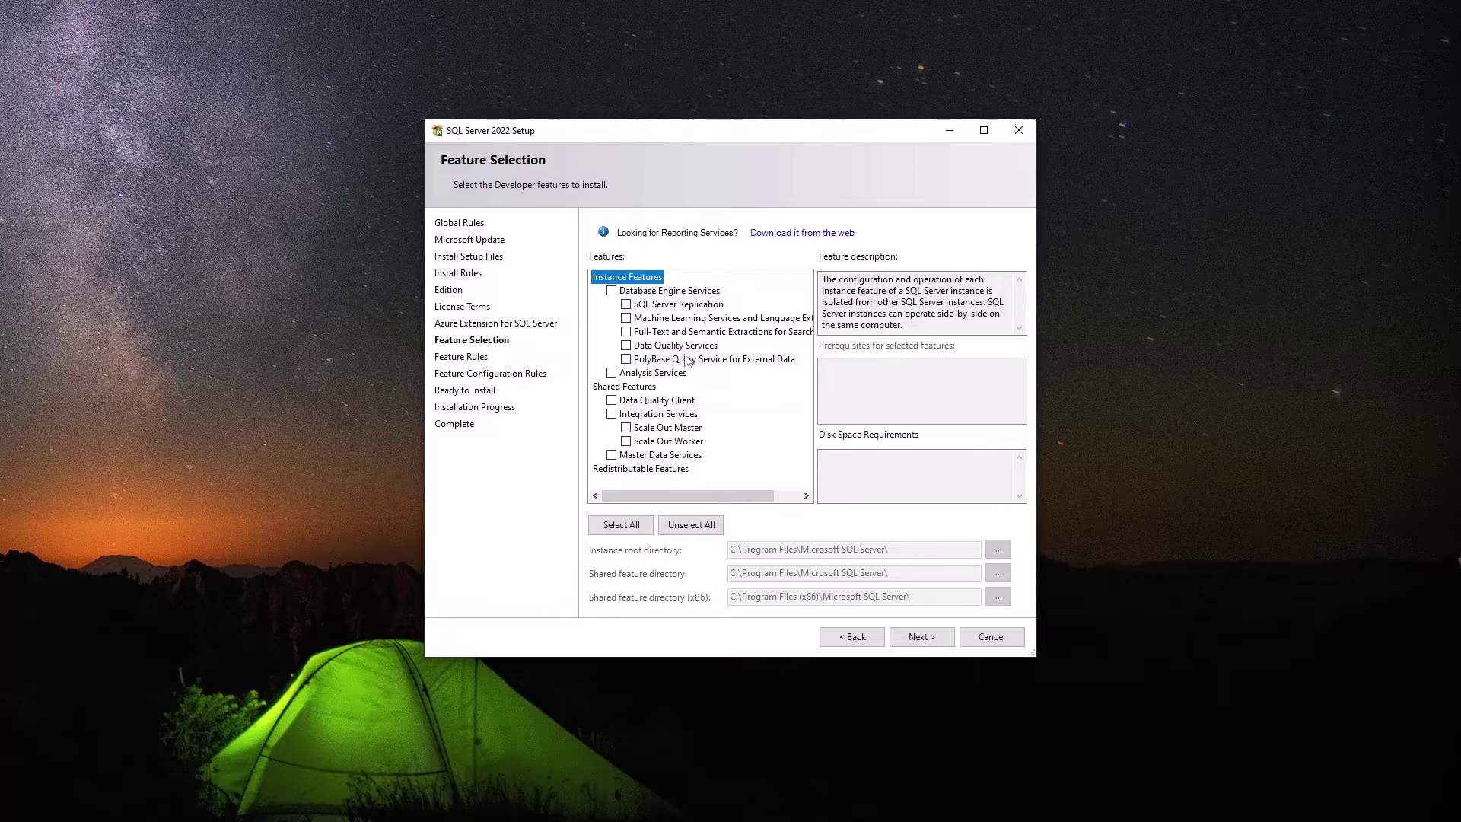
Tick Database Engine Services in the Features list and advance to Instance Configuration.
{"action": "left_click", "coordinate": [615, 293]}
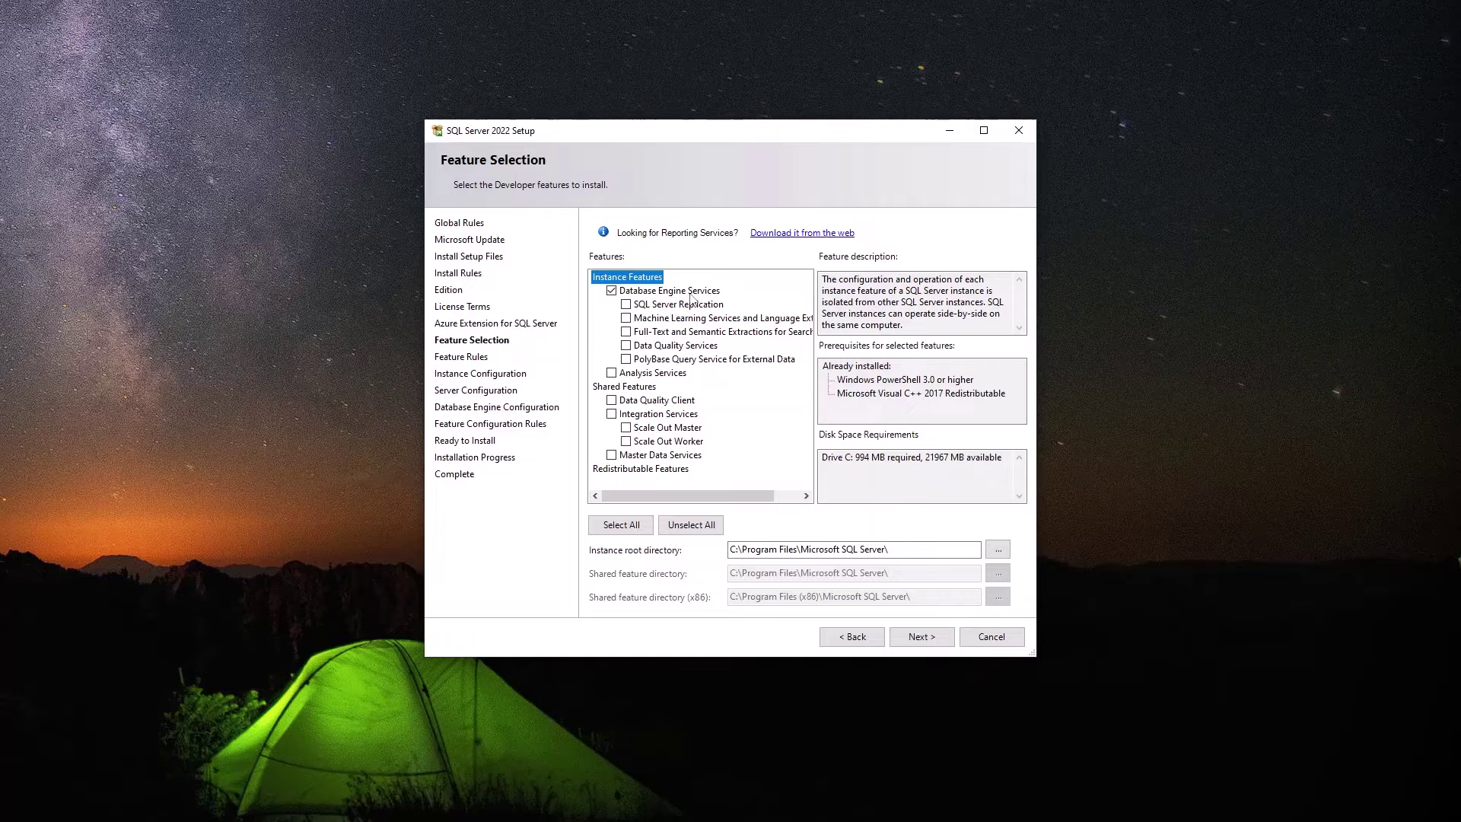
{"action": "left_click", "coordinate": [920, 639]}
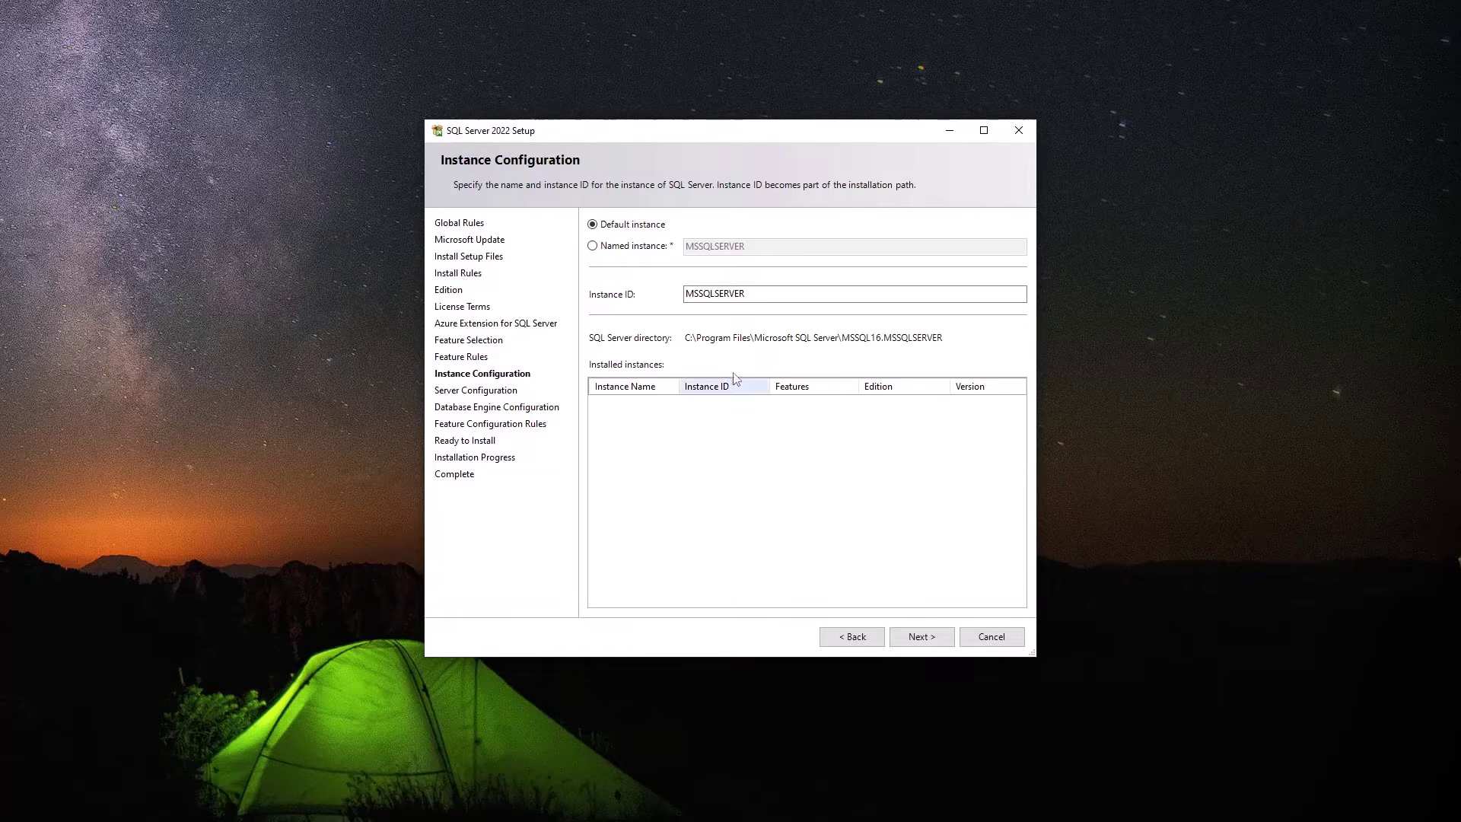
Keep the default instance MSSQLSERVER and advance to Server Configuration.
{"action": "left_click", "coordinate": [692, 297]}
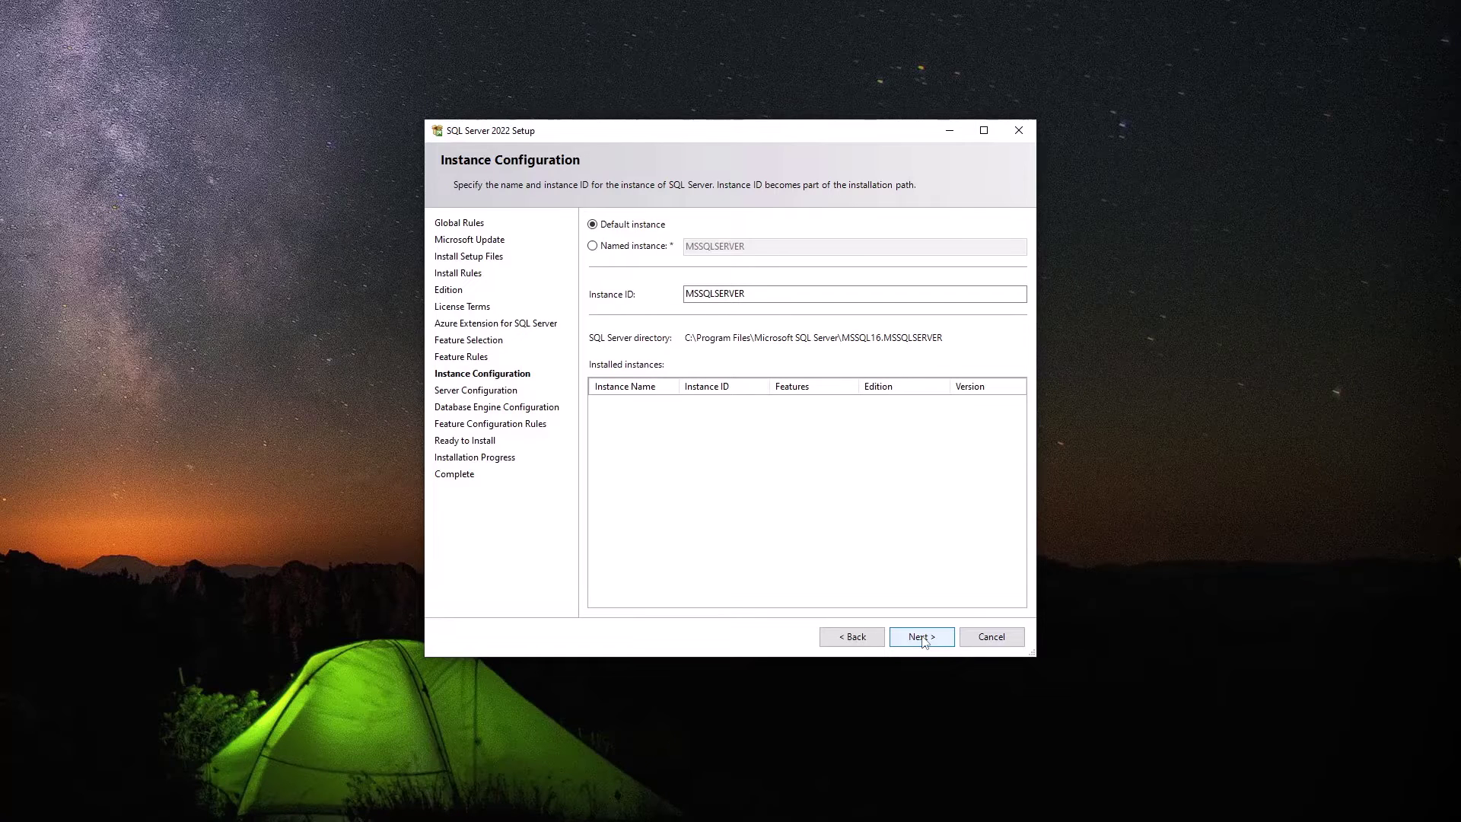
{"action": "left_click", "coordinate": [922, 639]}
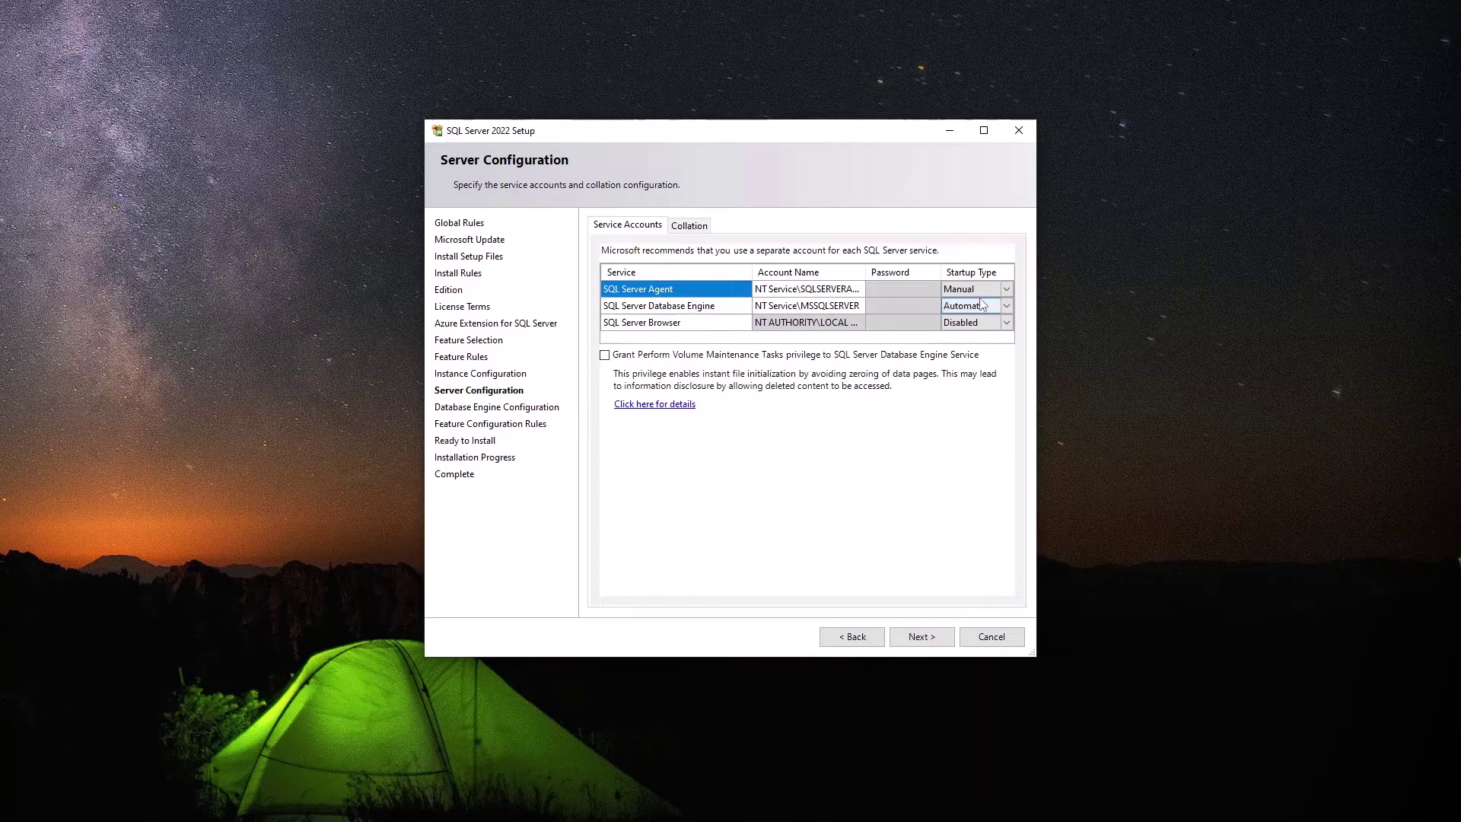
Change SQL Server Browser's startup type from Disabled to Manual, leaving Agent and Engine unchanged.
{"action": "left_click", "coordinate": [1004, 290]}
{"action": "left_click", "coordinate": [1006, 322]}
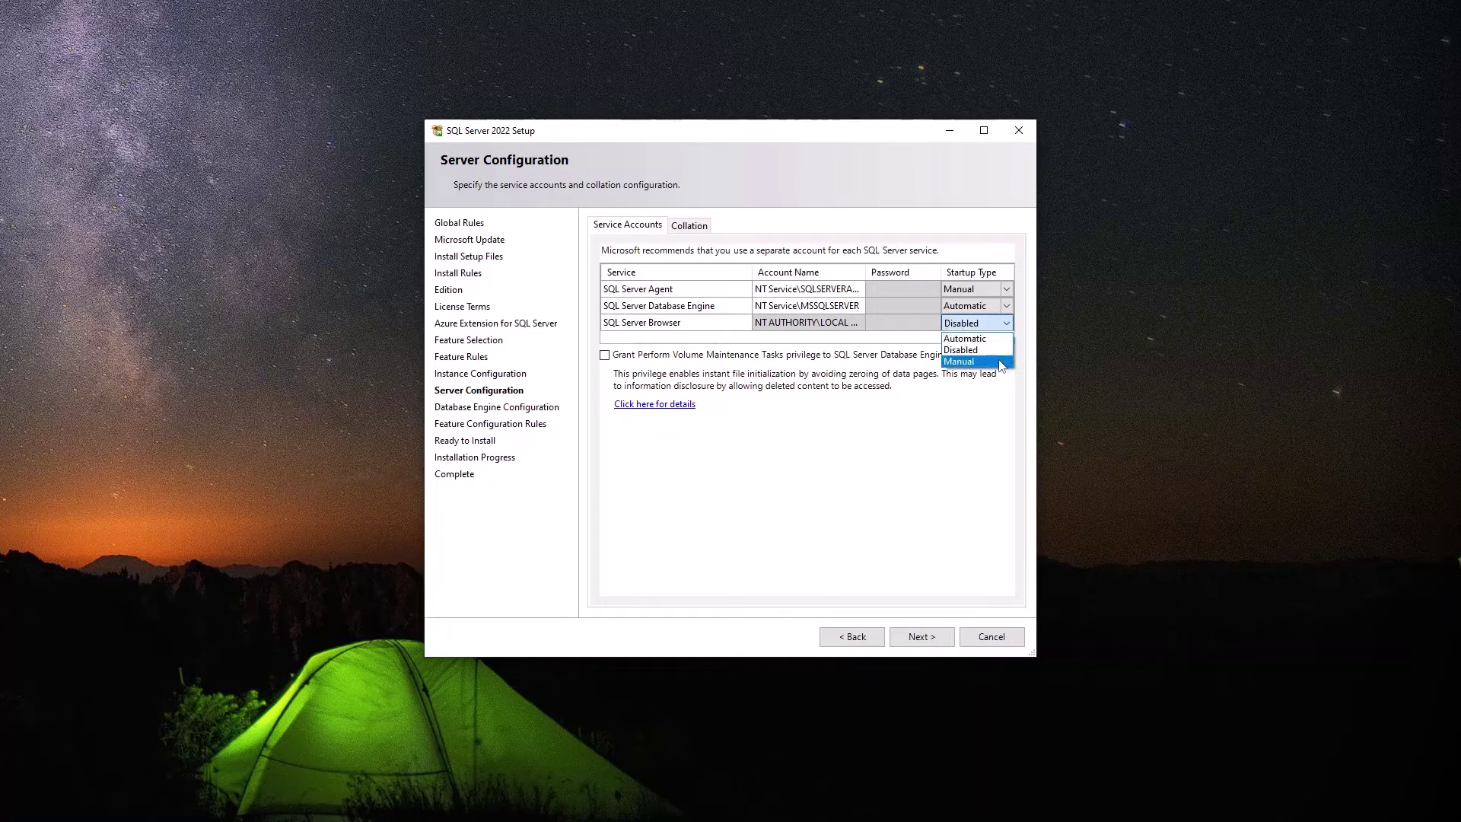
{"action": "left_click", "coordinate": [989, 361]}
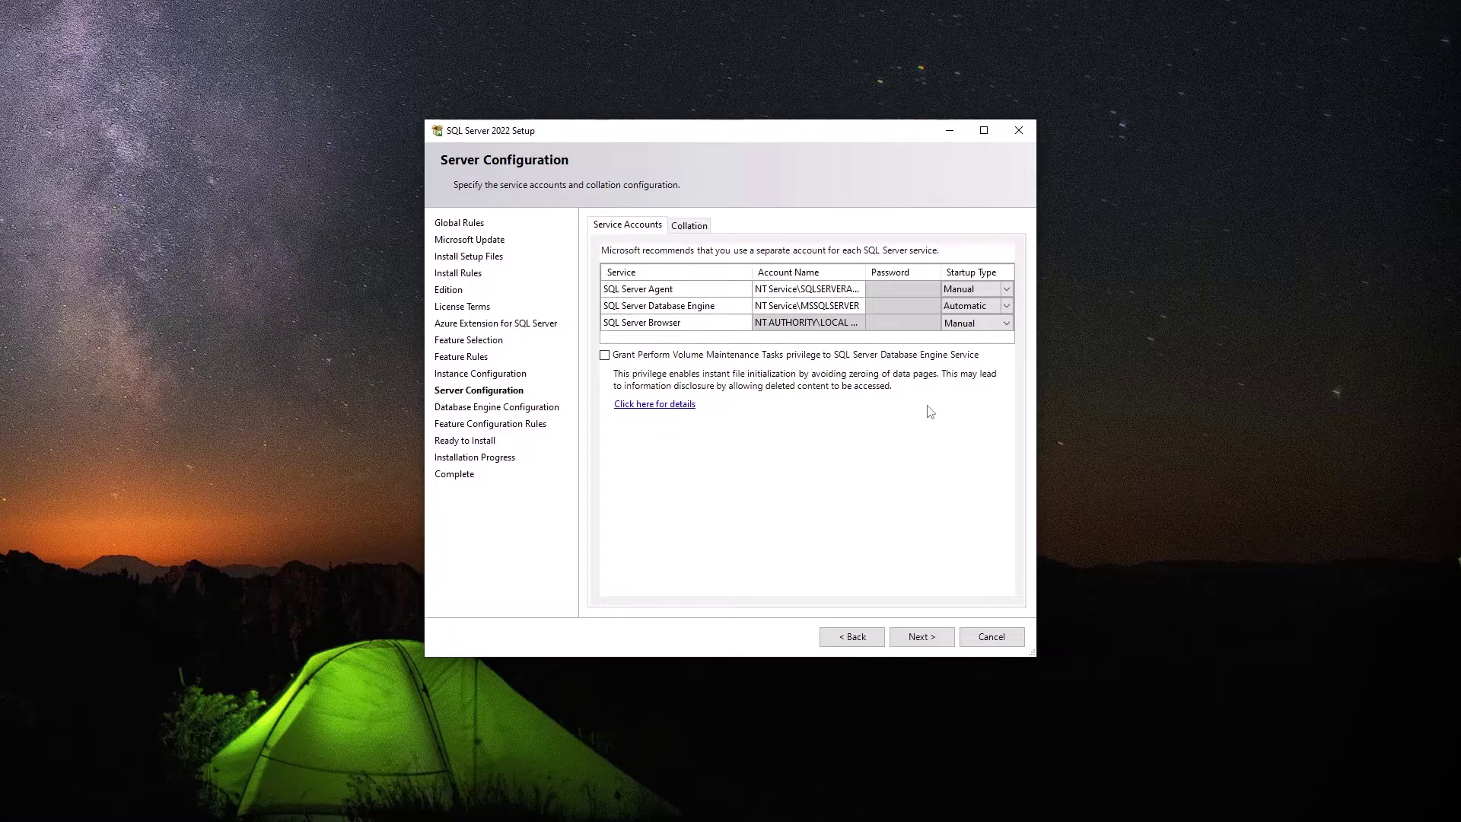
{"action": "left_click", "coordinate": [633, 312]}
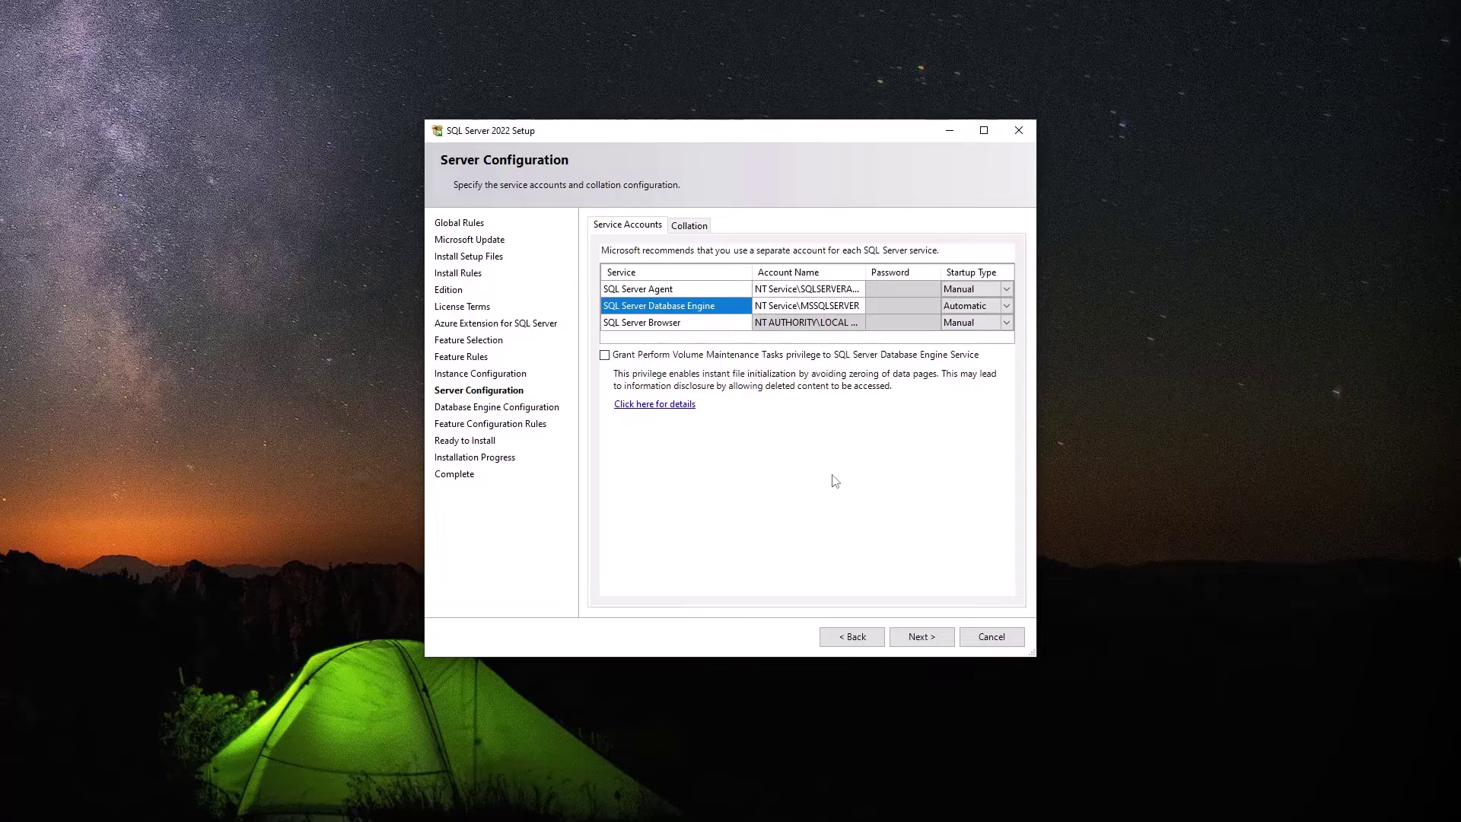
Accept the service account settings and move on to Database Engine Configuration.
{"action": "left_click", "coordinate": [937, 639]}
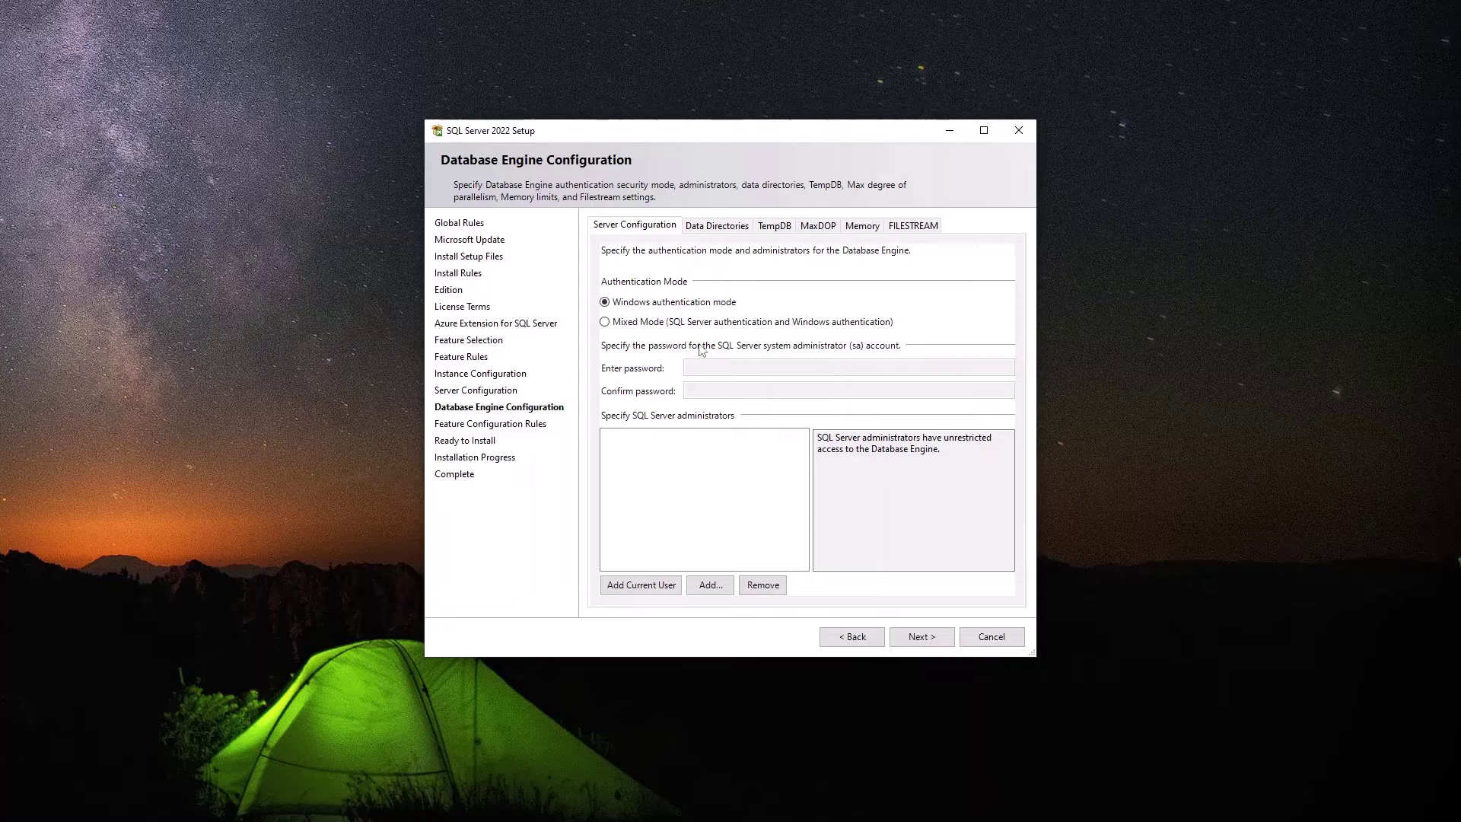
Select Mixed Mode authentication and put the cursor in the sa Enter password field.
{"action": "left_click", "coordinate": [681, 324]}
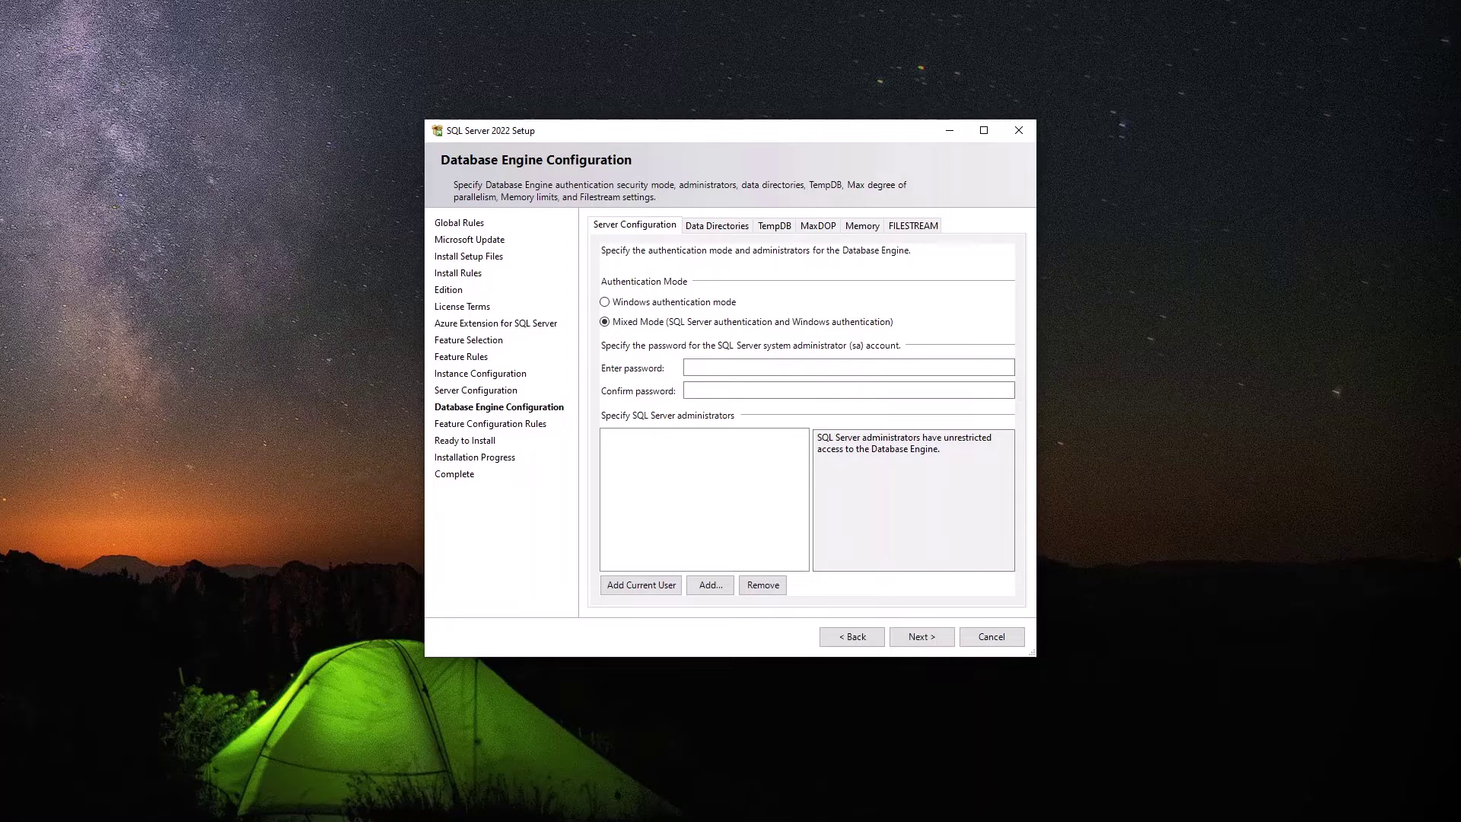
{"action": "left_click", "coordinate": [641, 585]}
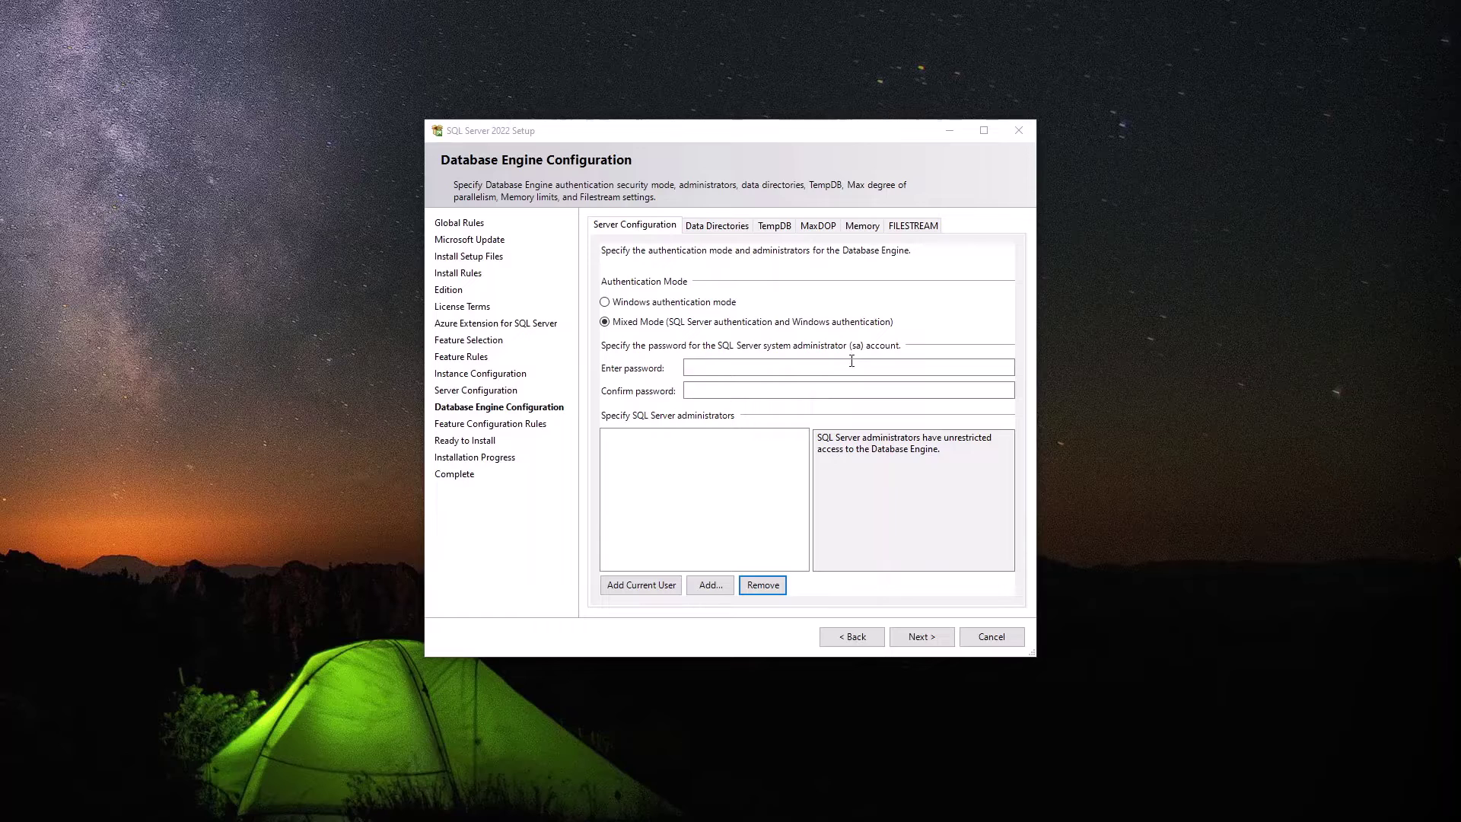
{"action": "left_click", "coordinate": [851, 363]}
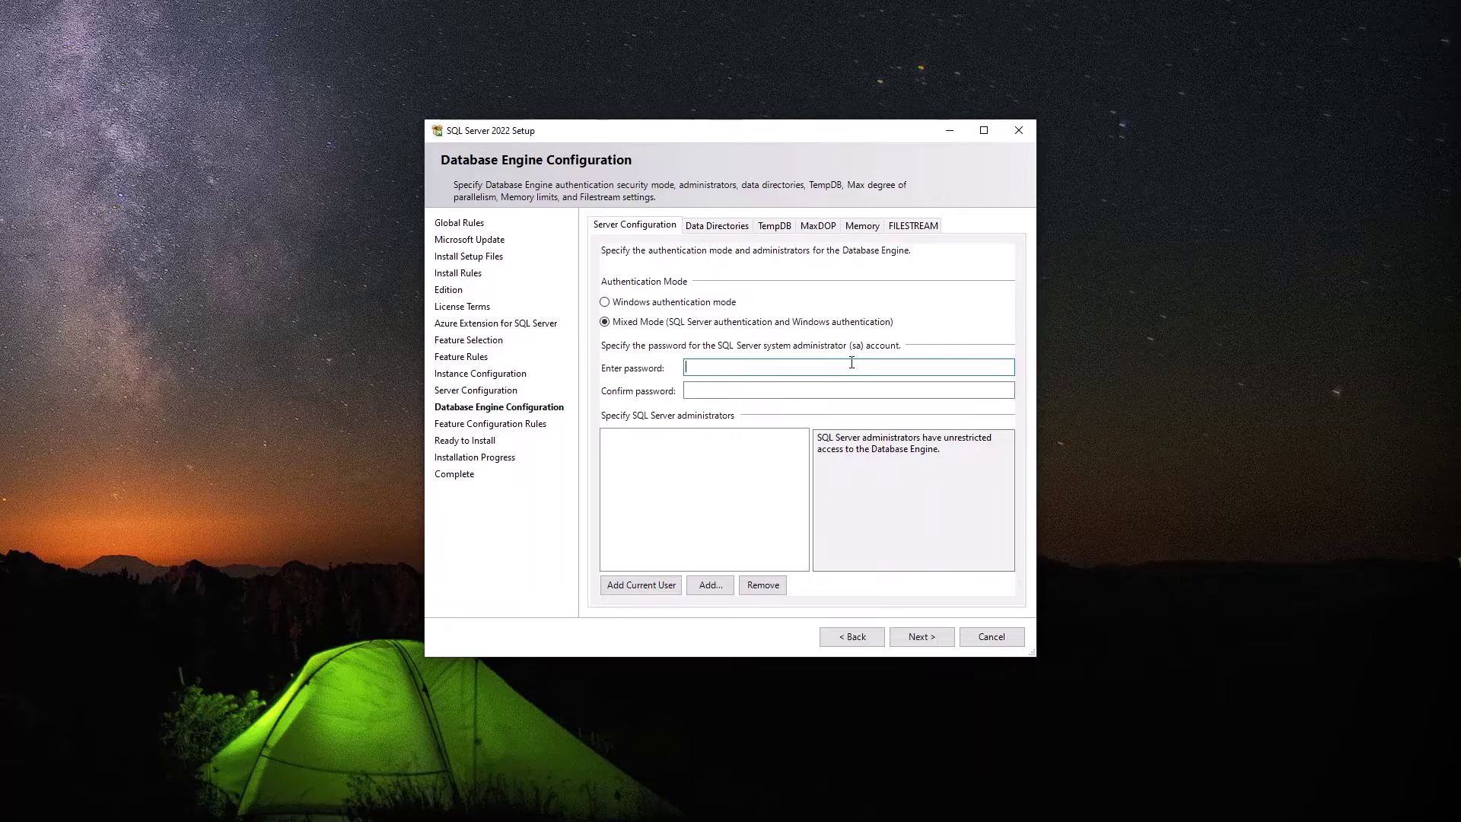
Enter and confirm the sa password, then add the current Windows user as administrator.
{"action": "type", "text": "••••••••"}
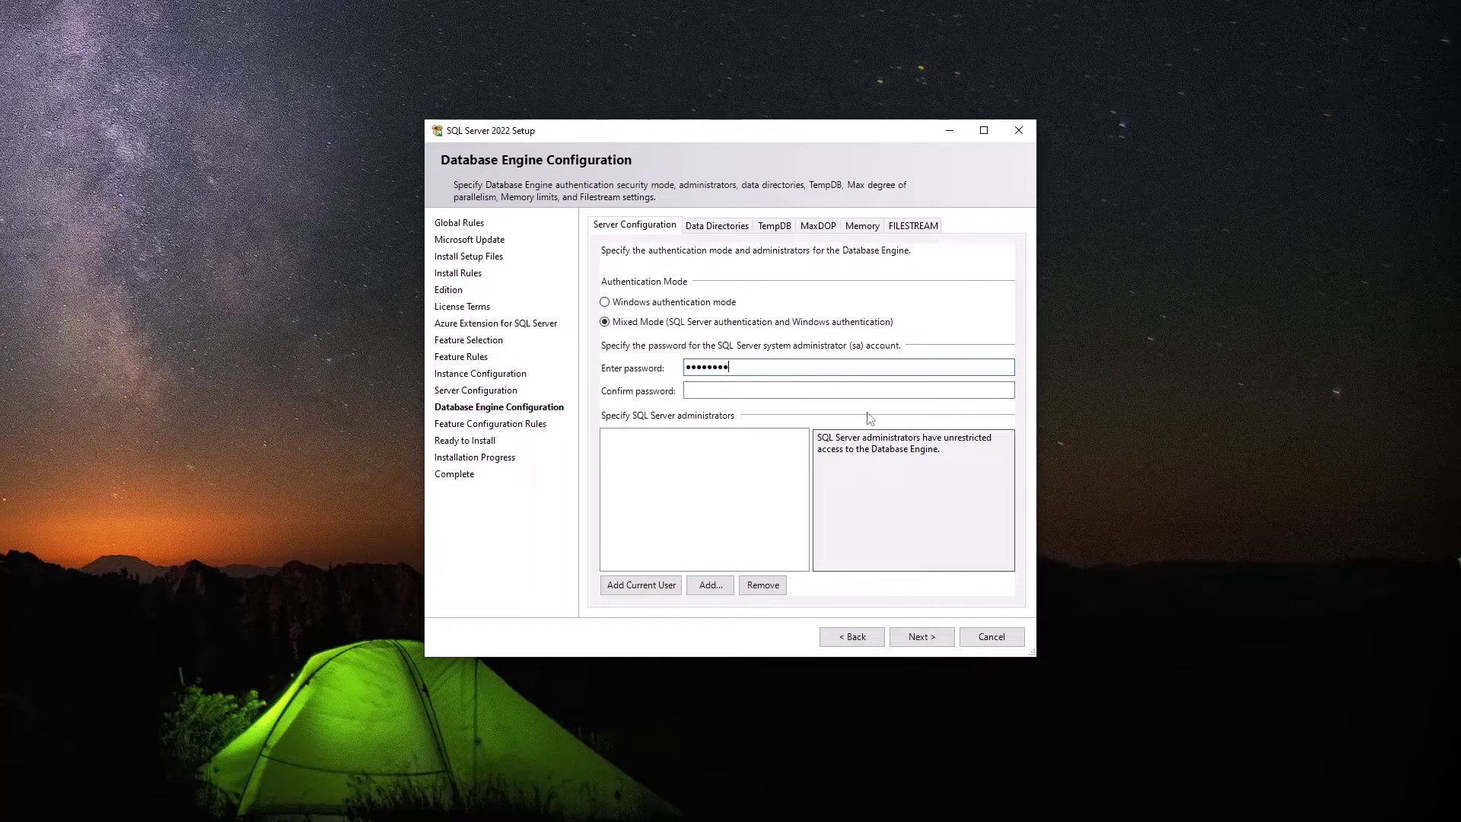
{"action": "left_click", "coordinate": [859, 388]}
{"action": "type", "text": "••••••••"}
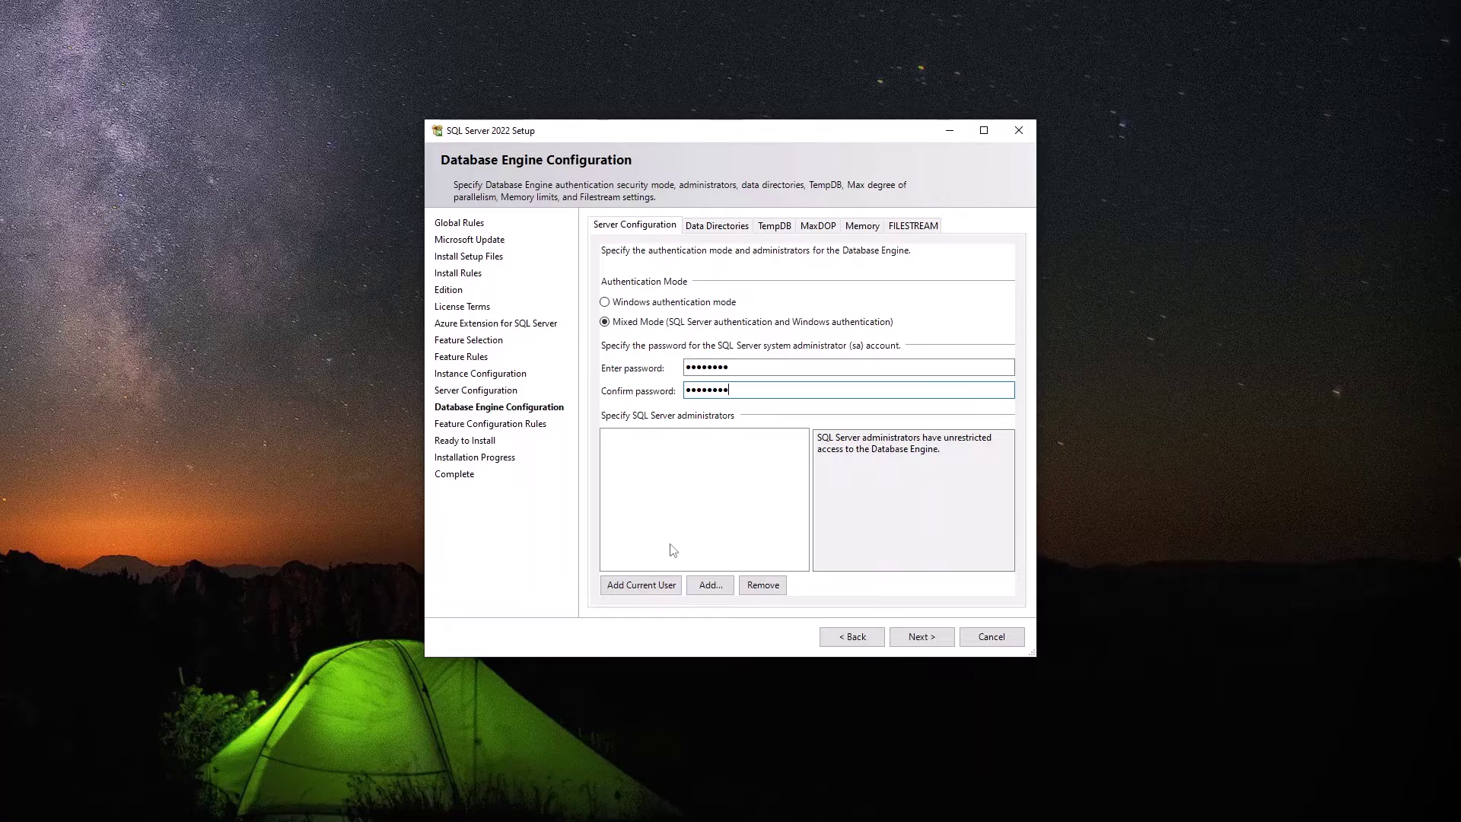
{"action": "left_click", "coordinate": [643, 586]}
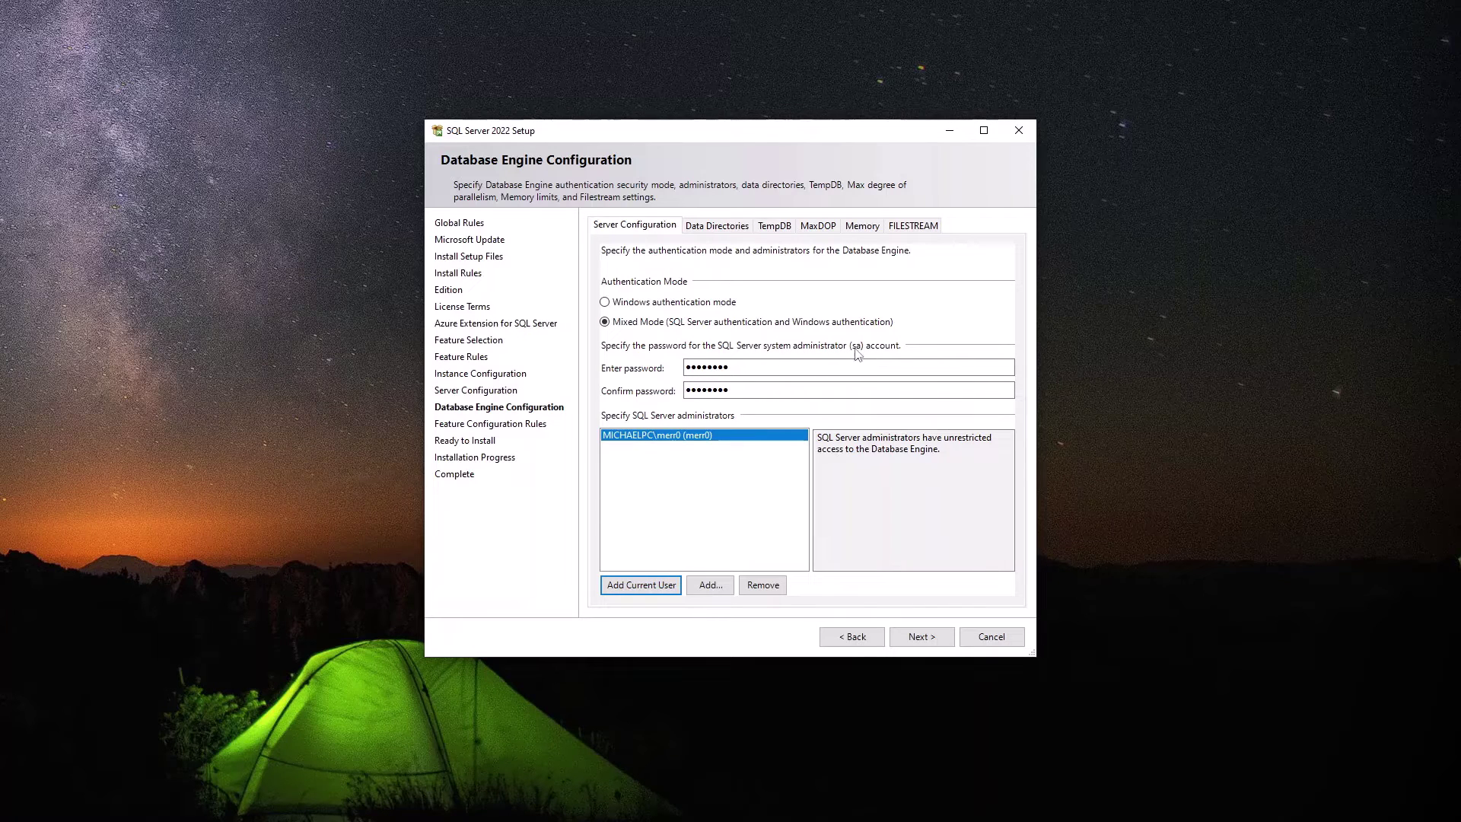
{"action": "double_click", "coordinate": [708, 367]}
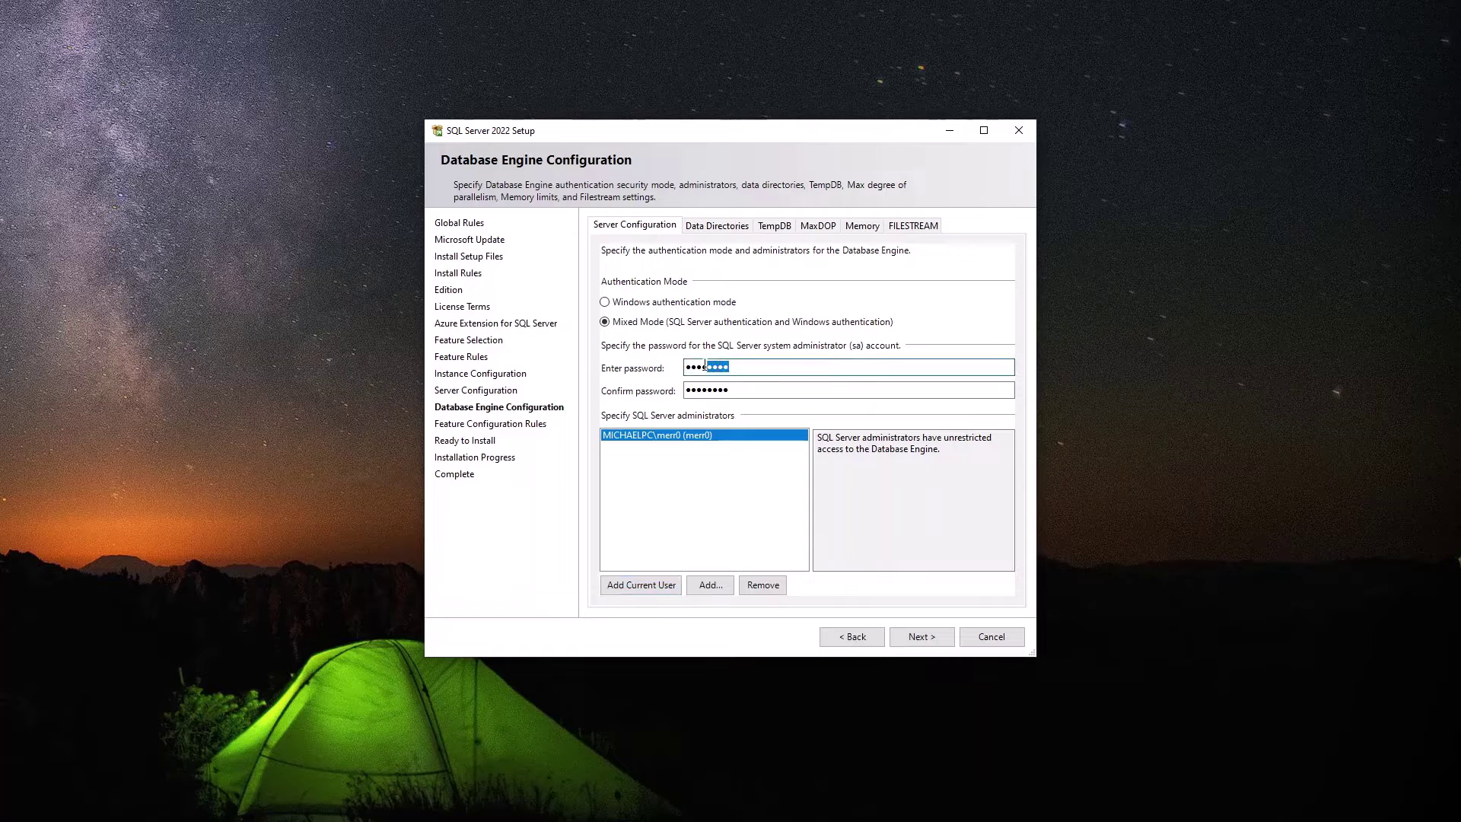
{"action": "left_click", "coordinate": [688, 500]}
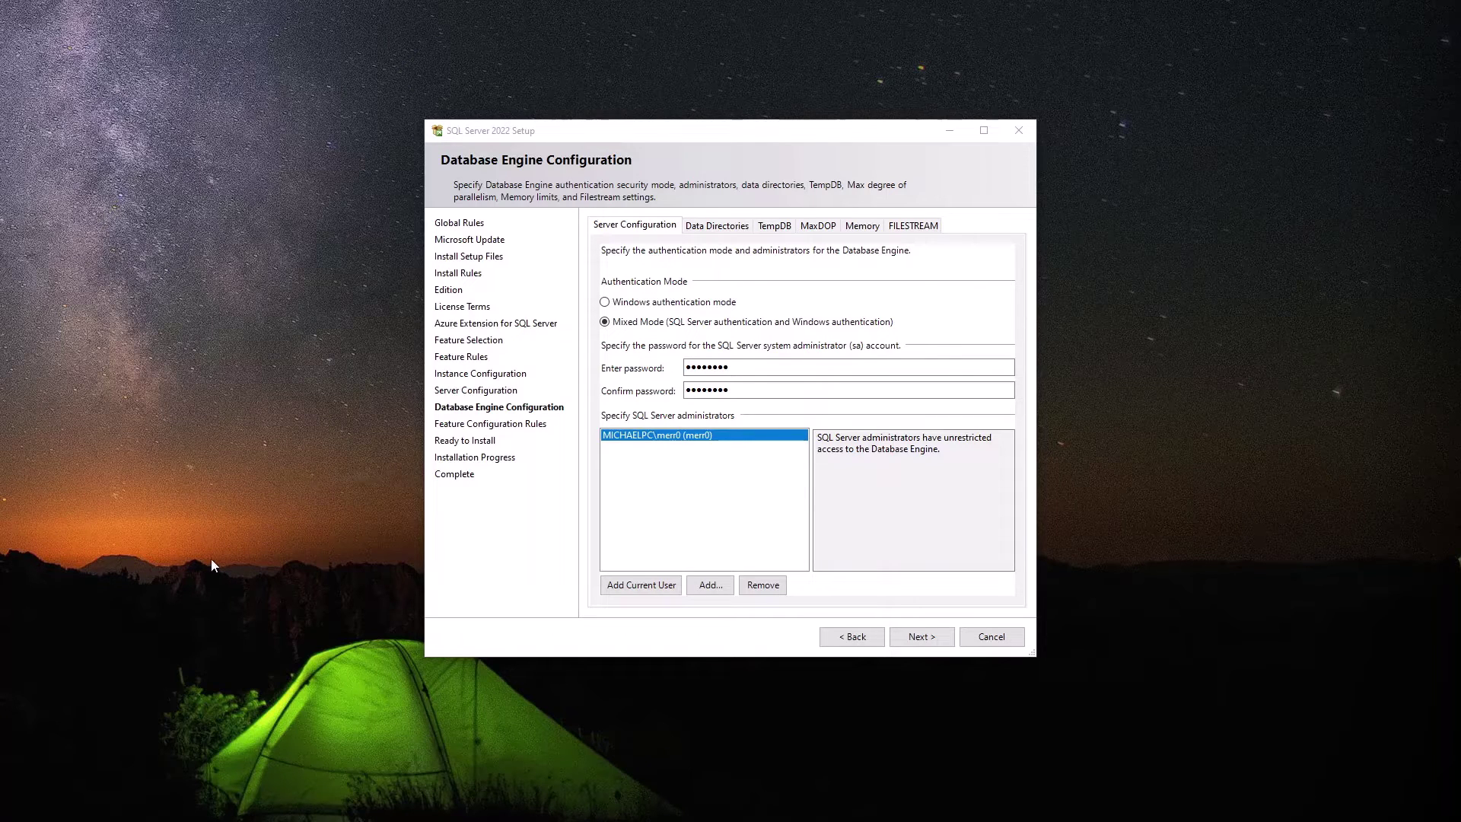
Review the Data Directories, TempDB, MaxDOP, Memory and FILESTREAM tabs, then advance to Ready to Install.
{"action": "left_click", "coordinate": [720, 235]}
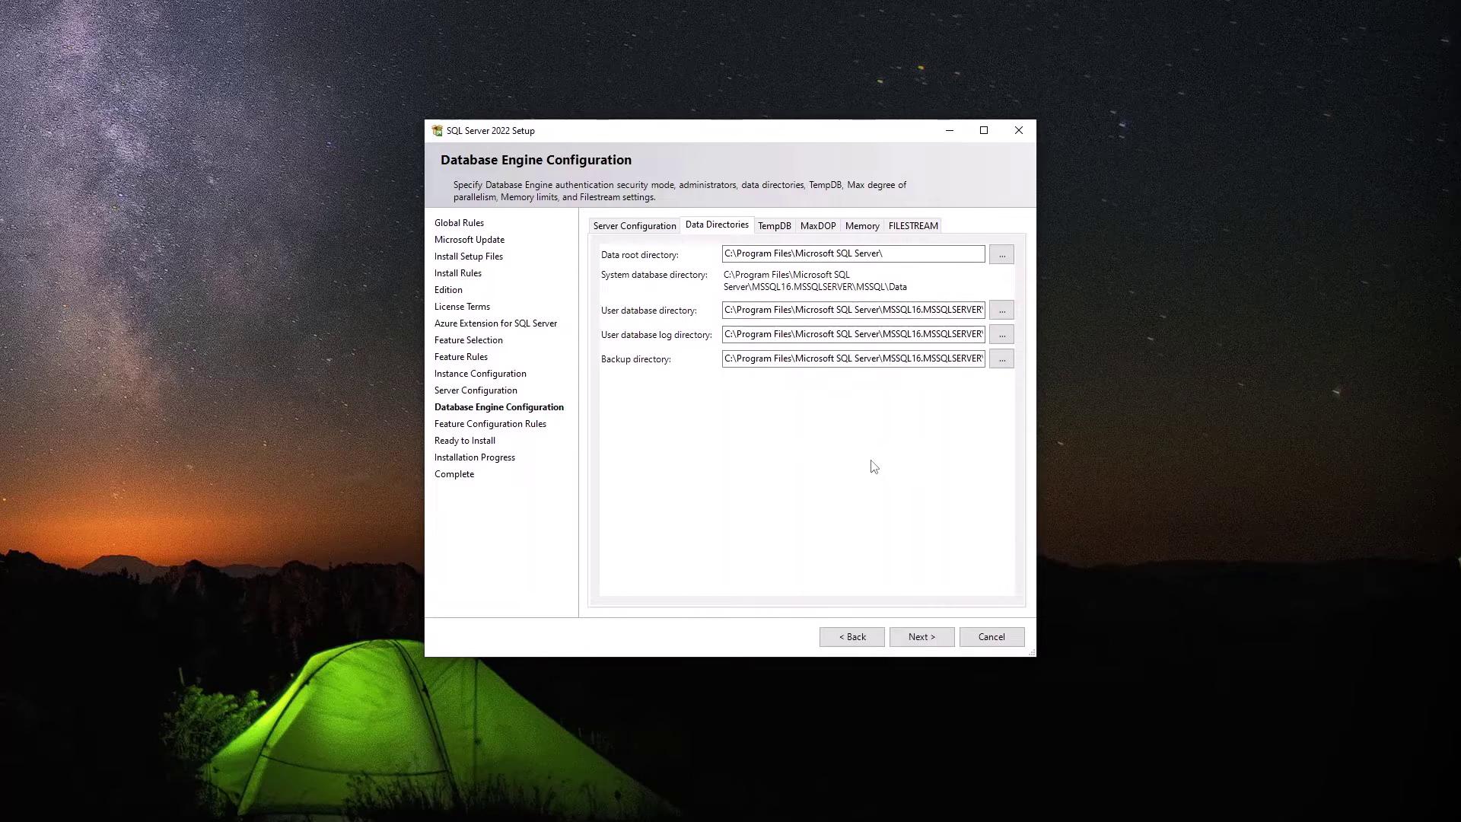
{"action": "left_click", "coordinate": [782, 227]}
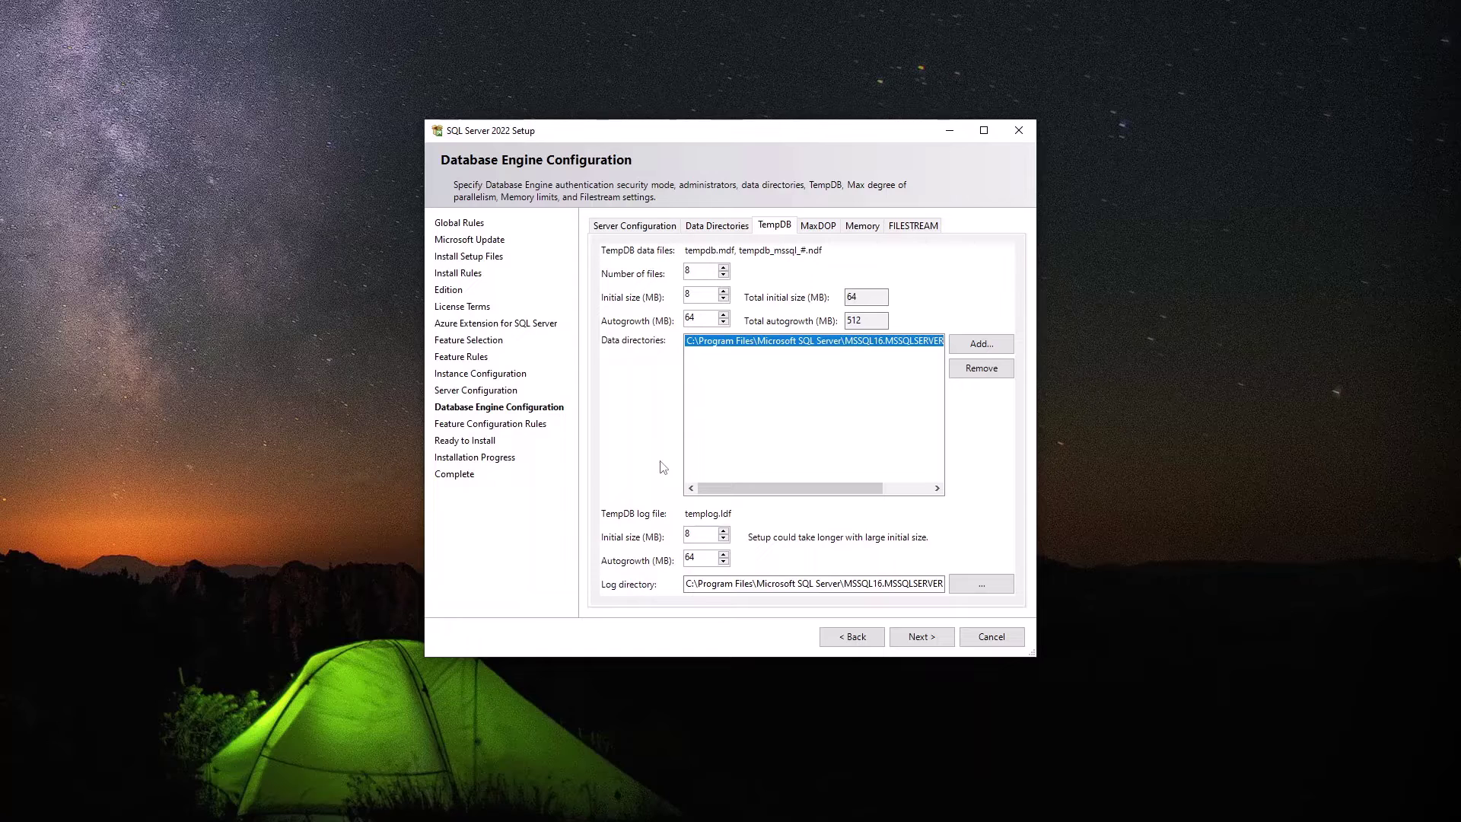
{"action": "left_click", "coordinate": [820, 226]}
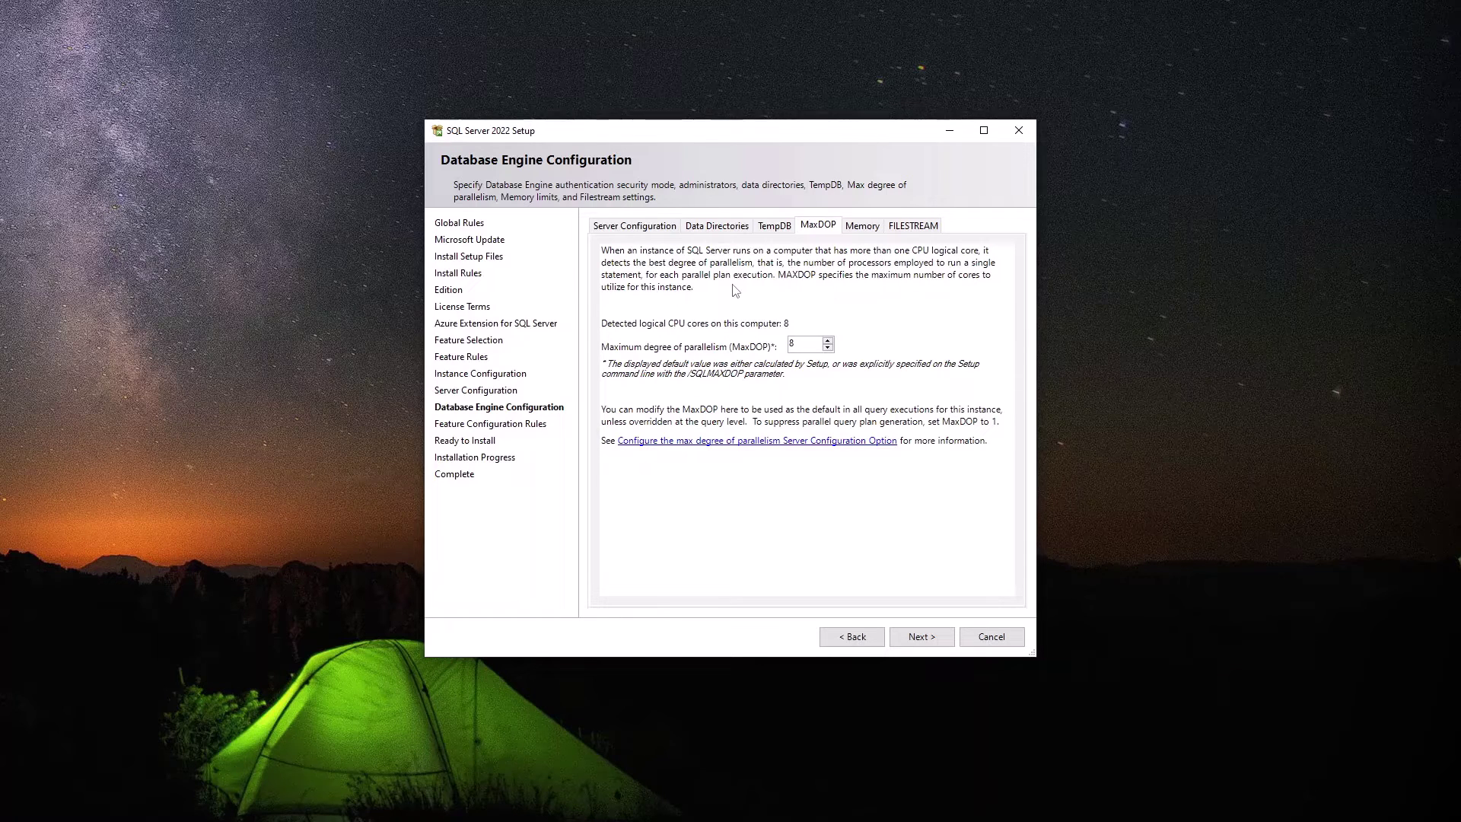
{"action": "left_click", "coordinate": [870, 229]}
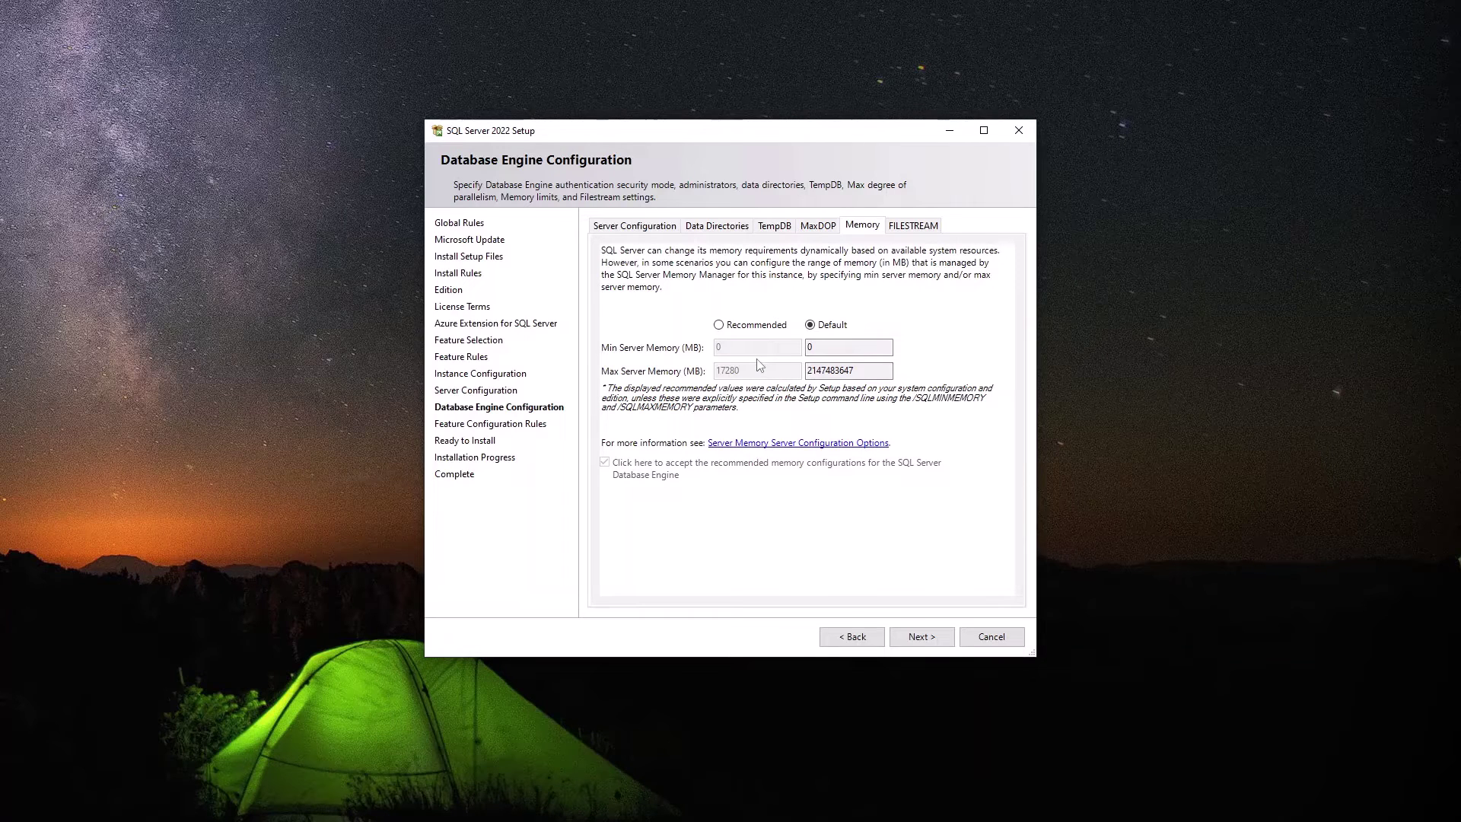
{"action": "left_click", "coordinate": [915, 225]}
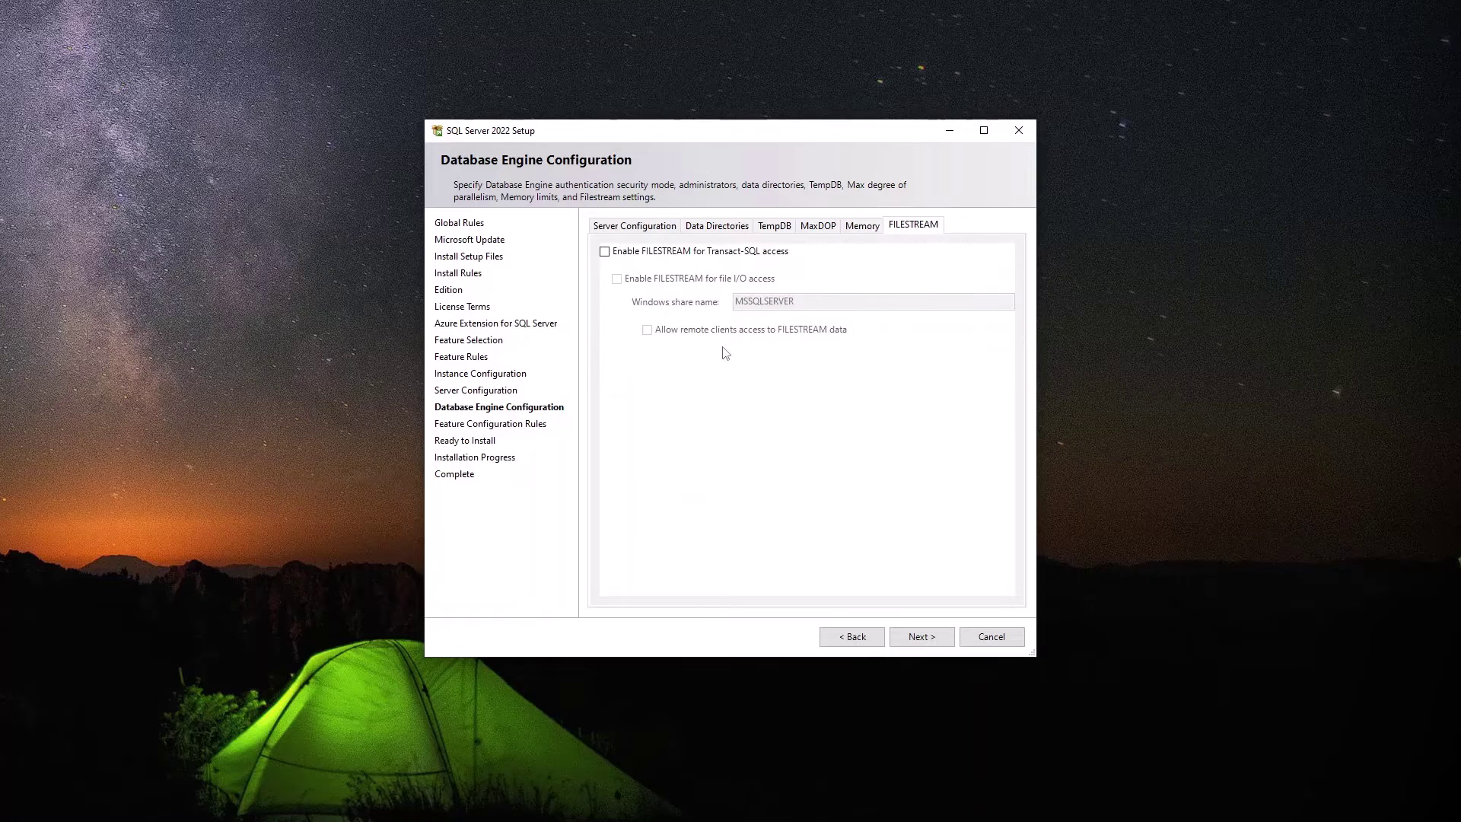
{"action": "left_click", "coordinate": [648, 225]}
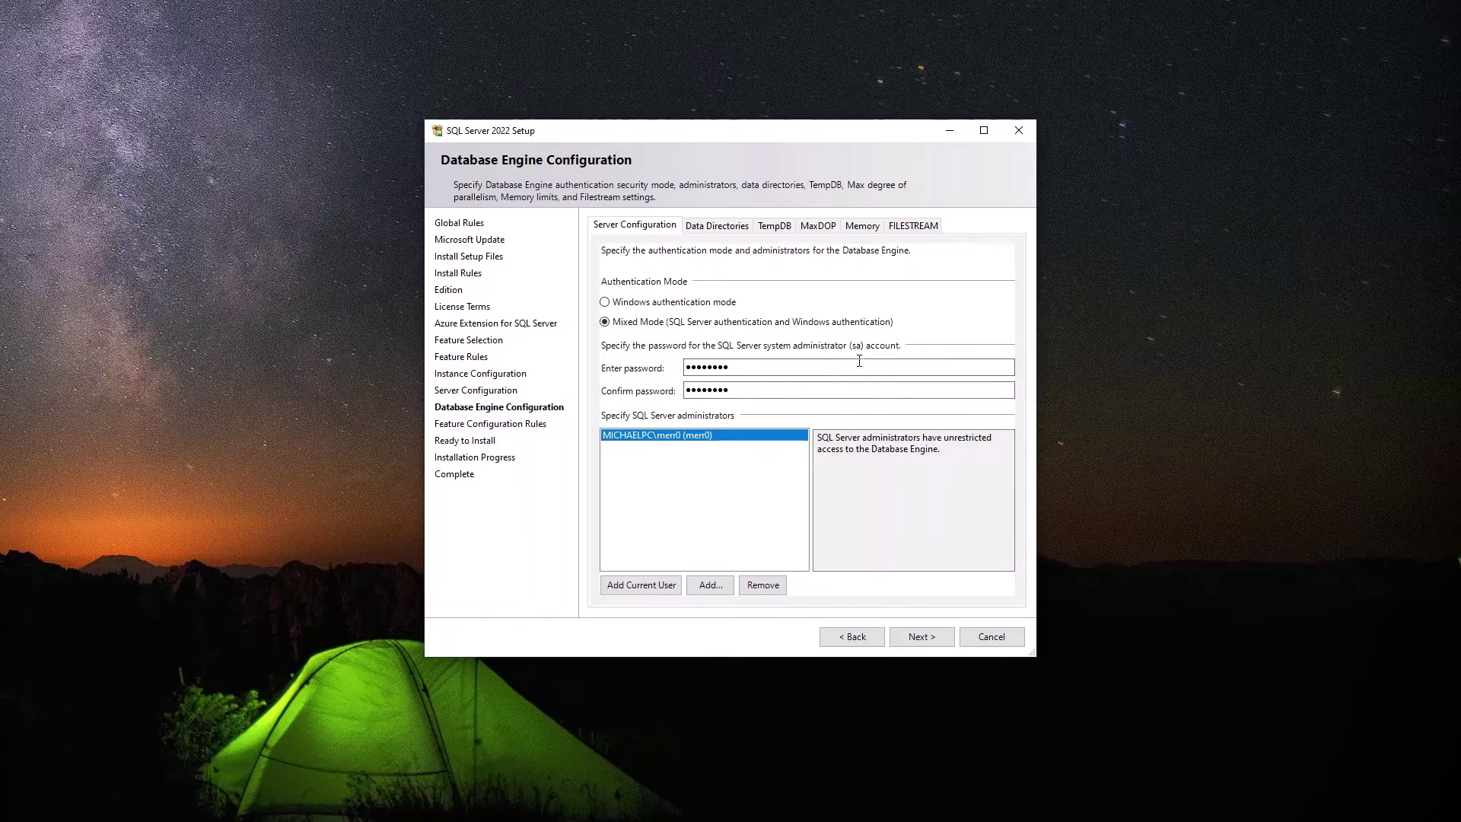
{"action": "left_click", "coordinate": [748, 793]}
{"action": "left_click", "coordinate": [923, 637]}
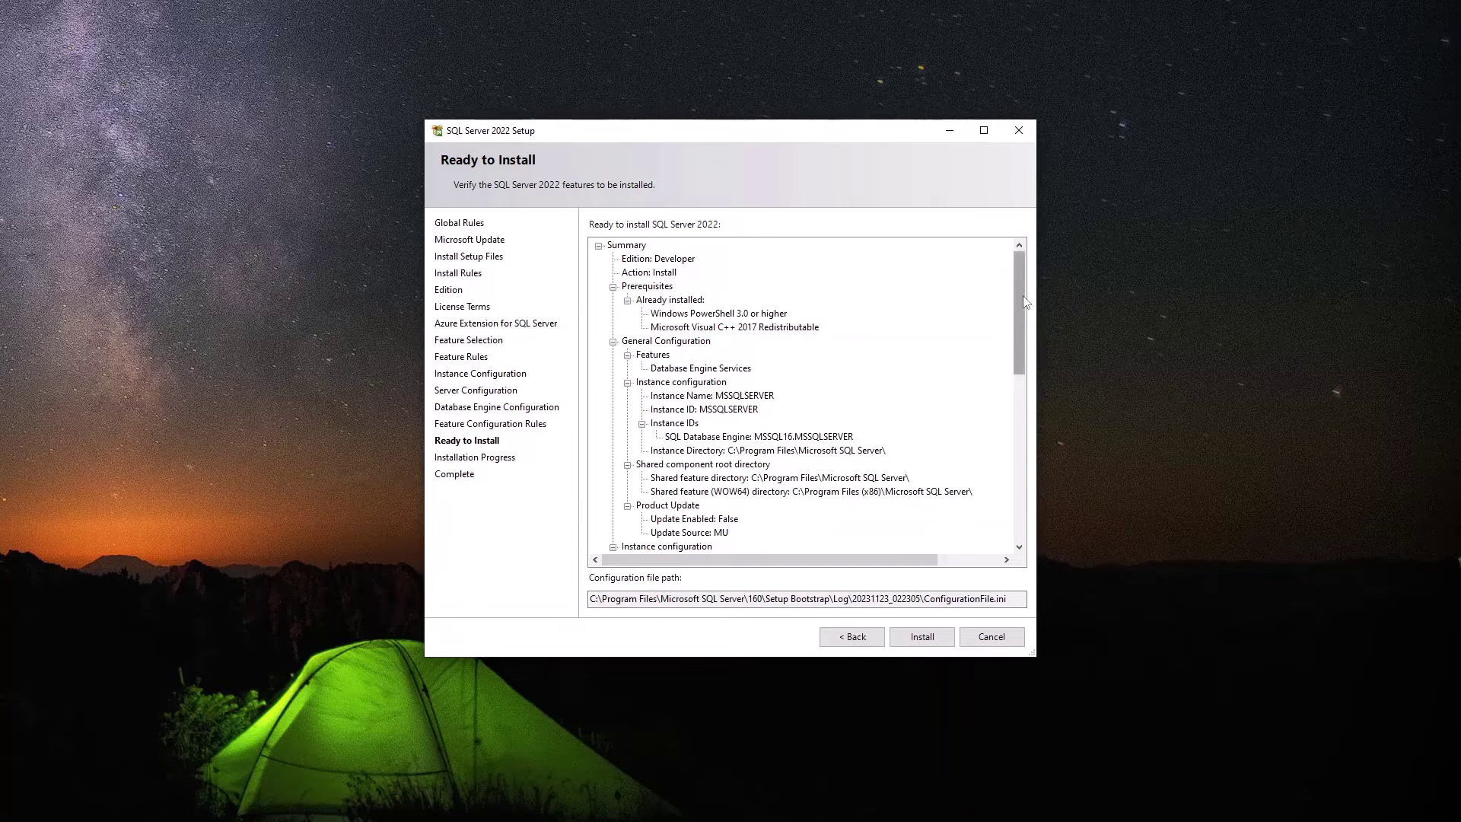
Scroll through the Ready to Install summary and launch the SQL Server 2022 Developer installation.
{"action": "left_click_drag", "start_coordinate": [1024, 303], "coordinate": [1009, 510]}
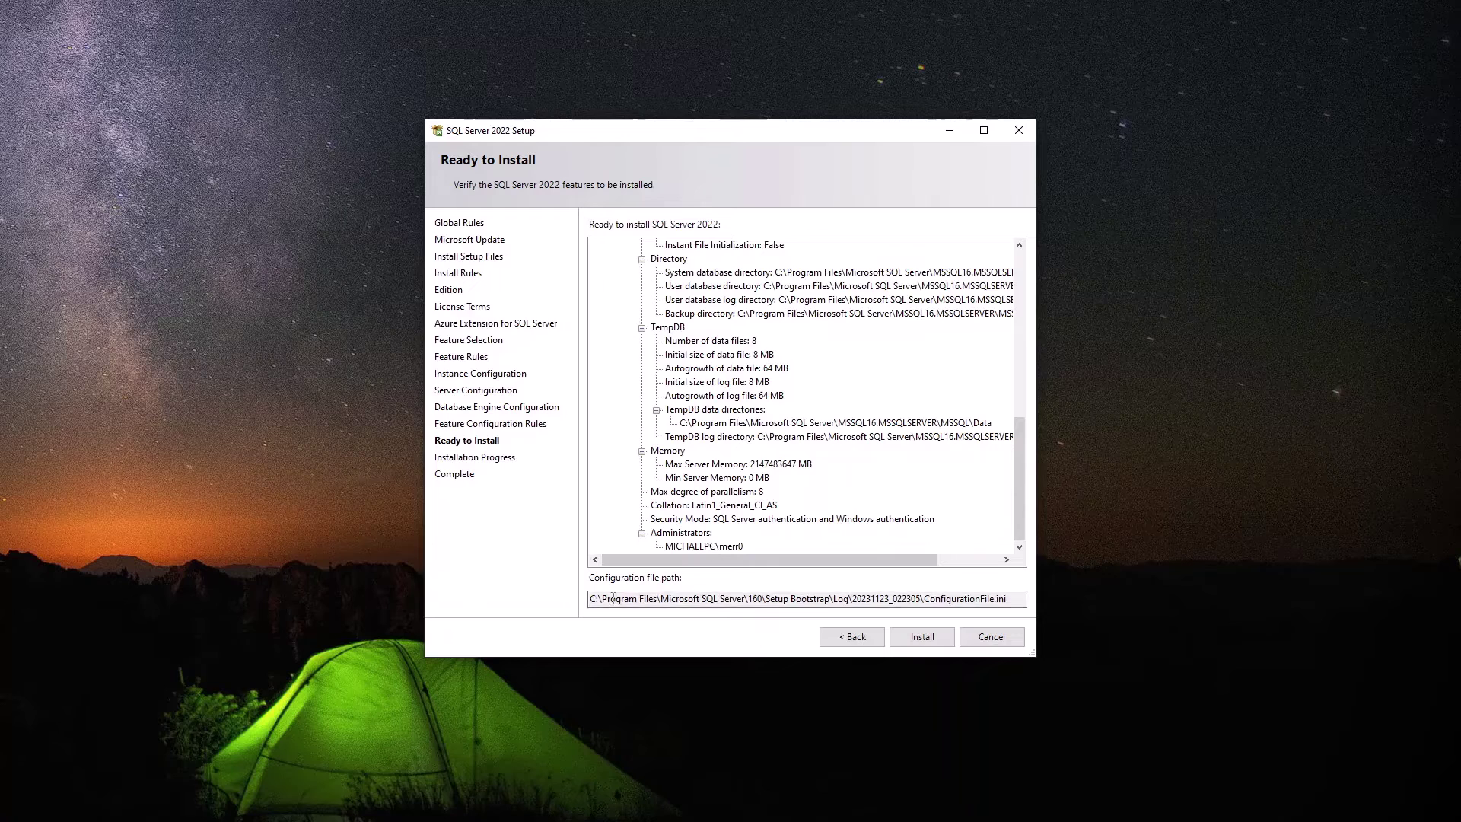
{"action": "left_click", "coordinate": [927, 644]}
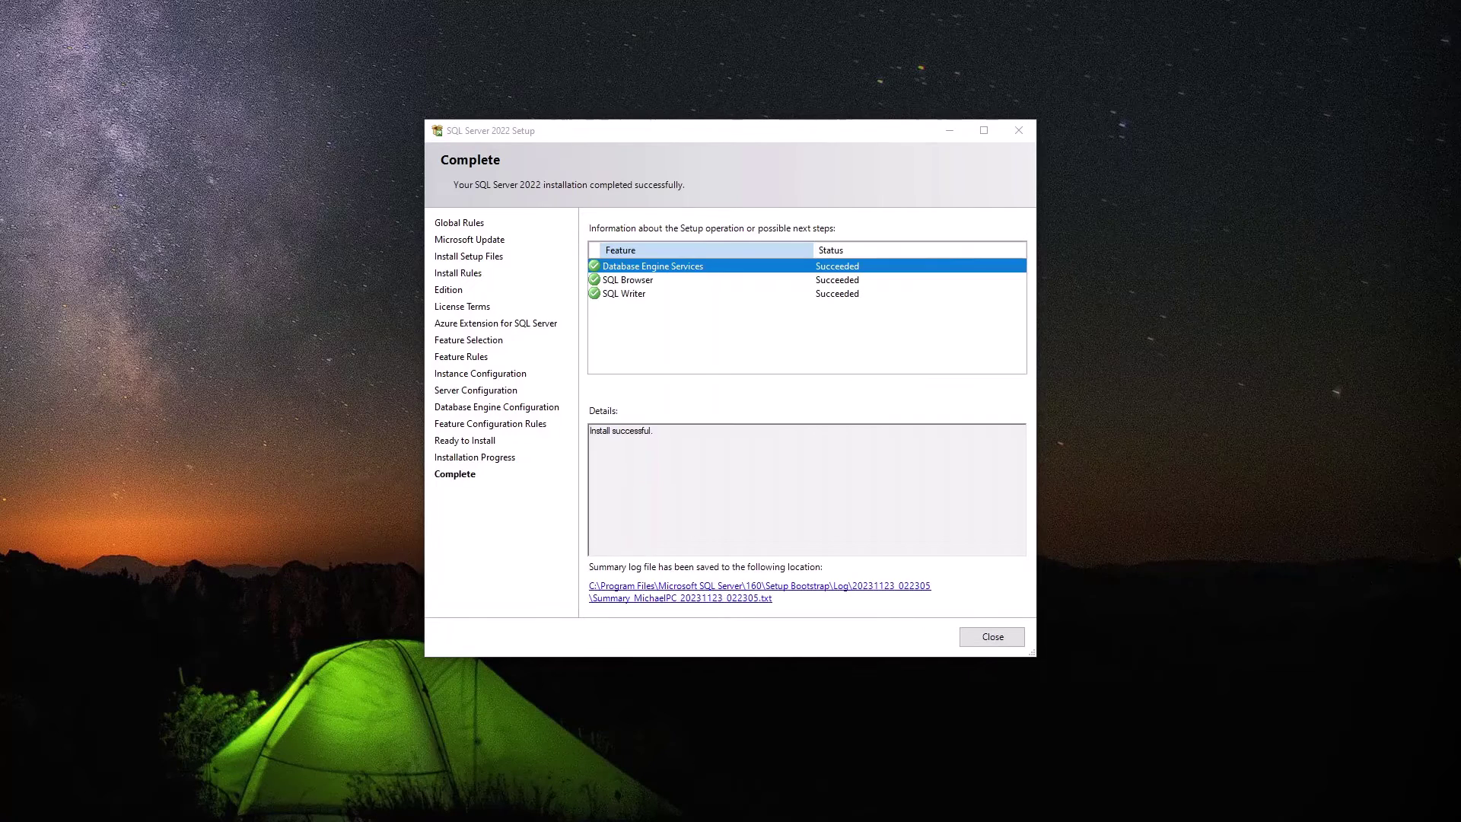
Close the Complete page once all features report Succeeded.
{"action": "left_click", "coordinate": [834, 420]}
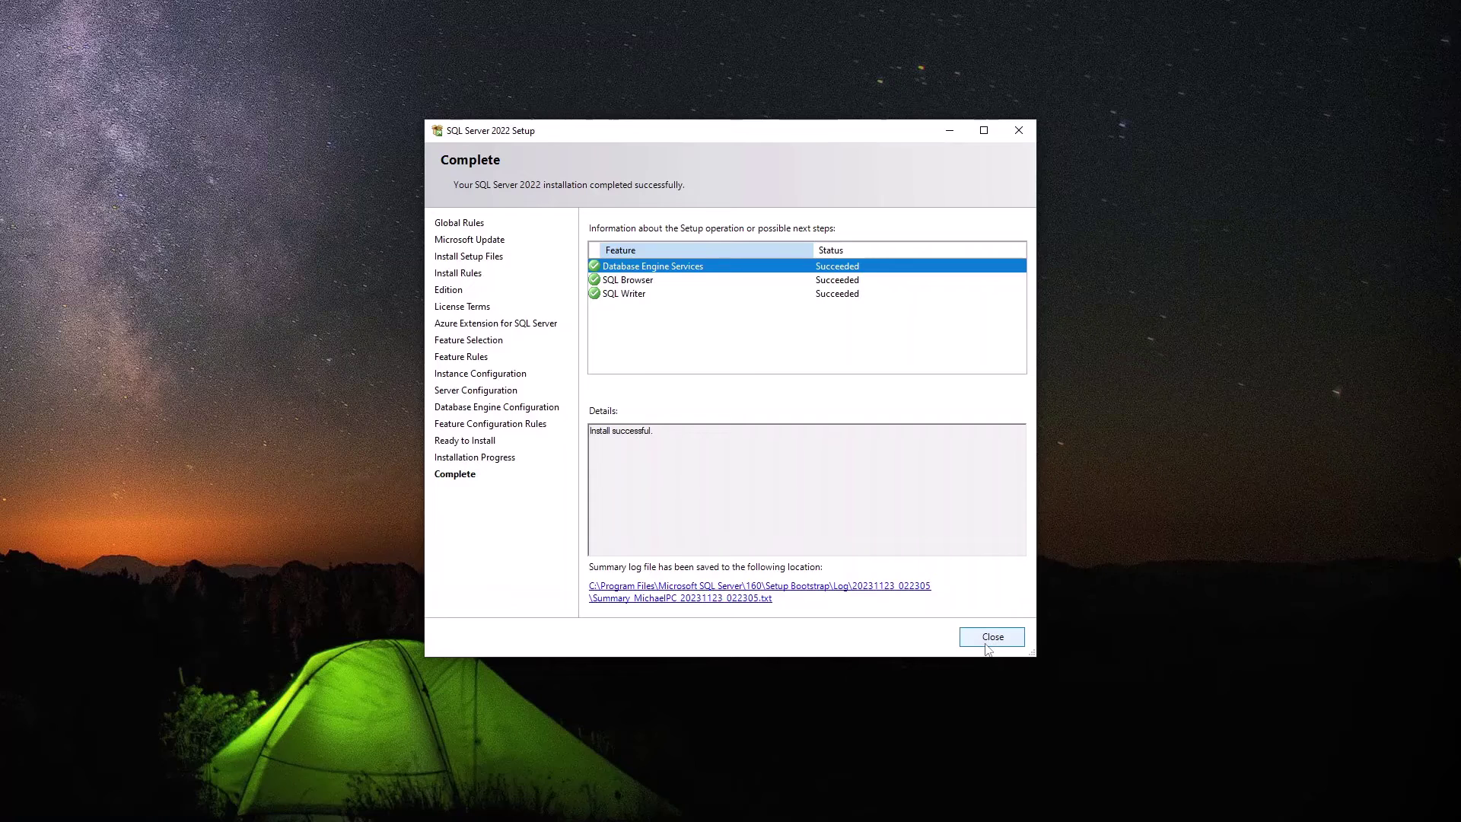
{"action": "left_click", "coordinate": [985, 640]}
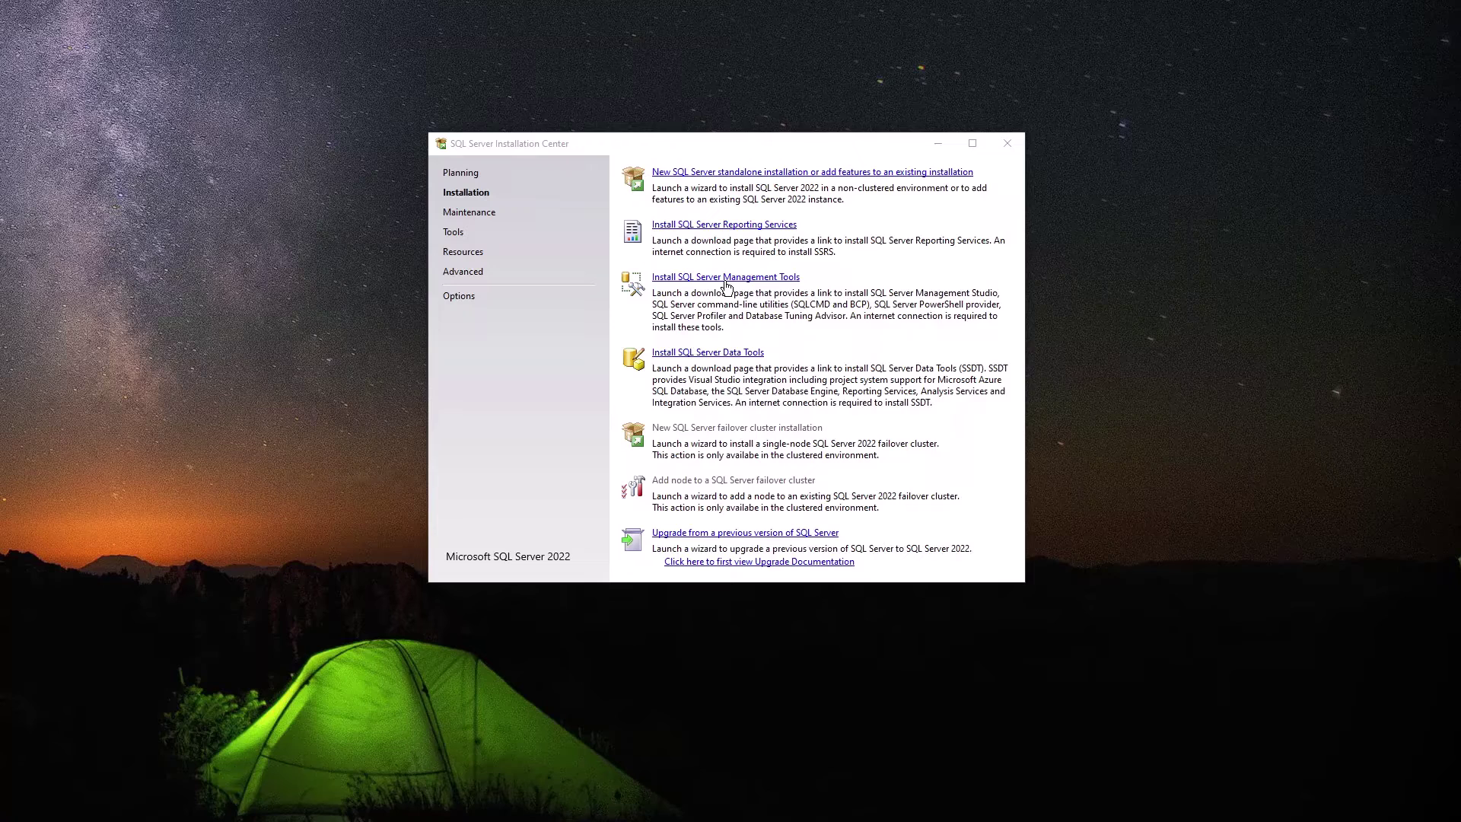
Follow the Install SQL Server Management Tools link to reach the SSMS download page.
{"action": "left_click", "coordinate": [725, 280]}
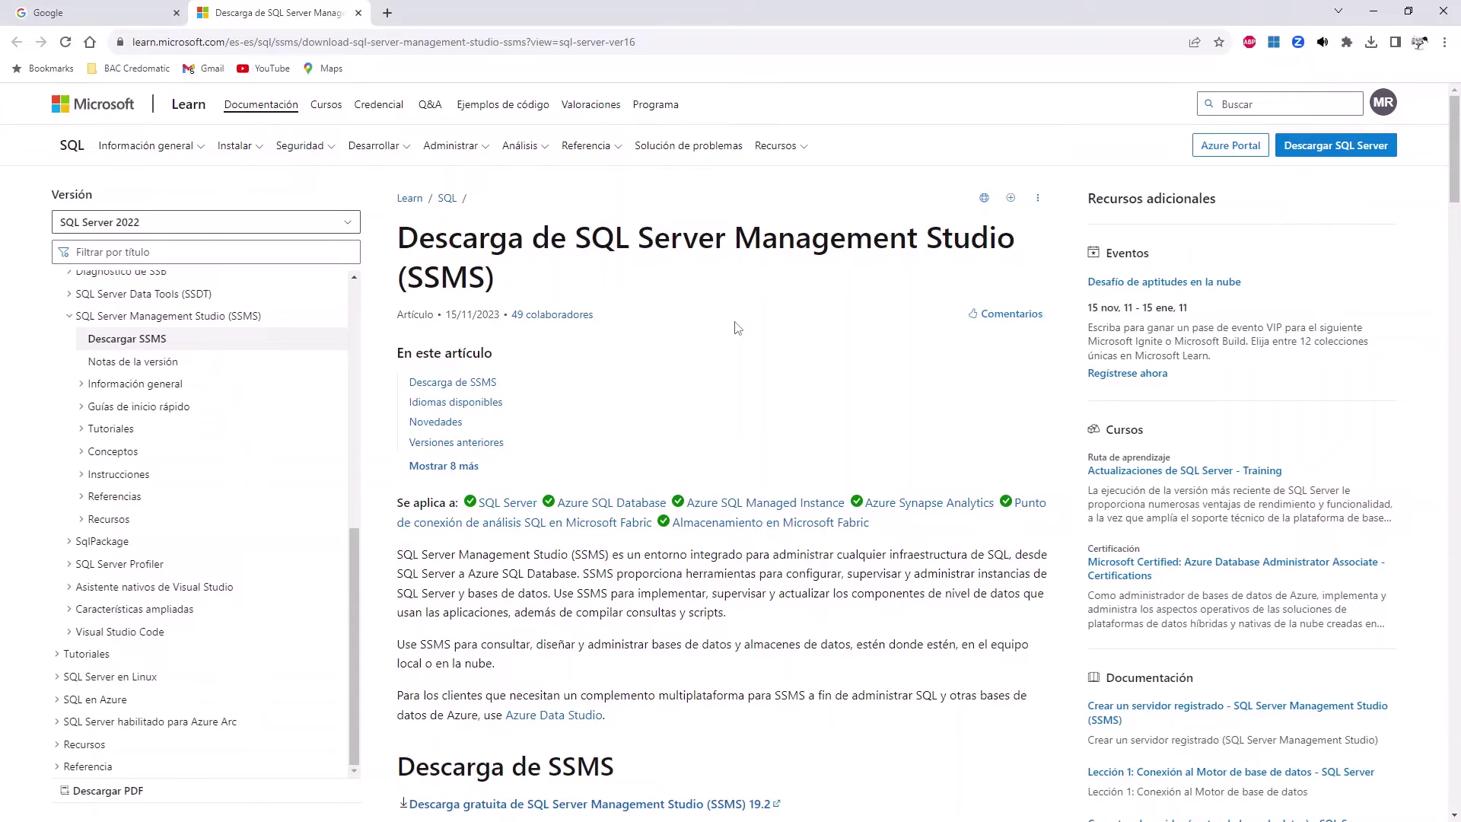
Download the free SSMS 19.2 installer SSMS-Setup-ENU.exe and check the download's progress.
{"action": "scroll", "coordinate": [736, 327], "scroll_direction": "down", "scroll_amount": 6}
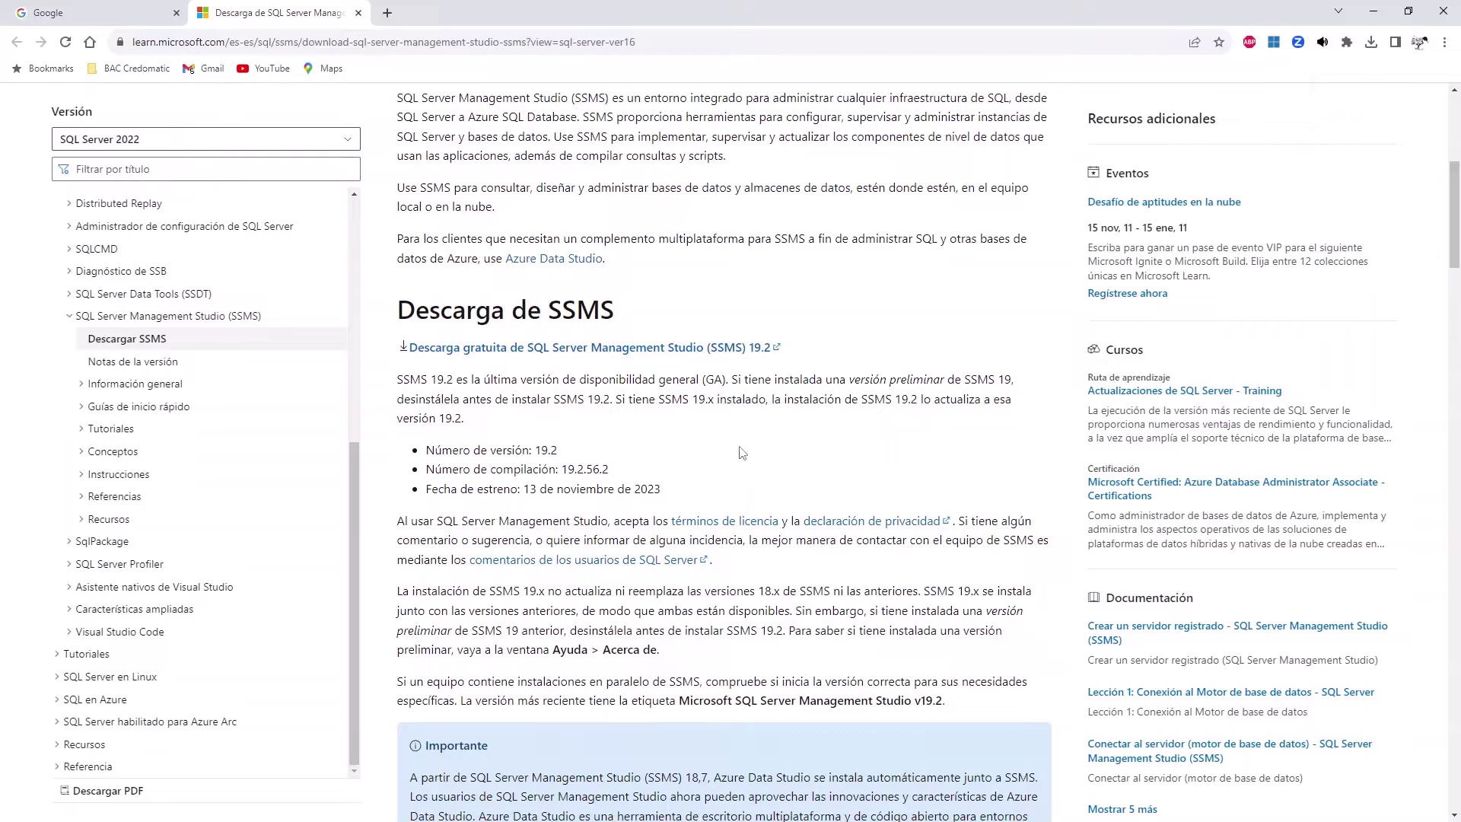
{"action": "left_click", "coordinate": [756, 352]}
{"action": "left_click", "coordinate": [1370, 41]}
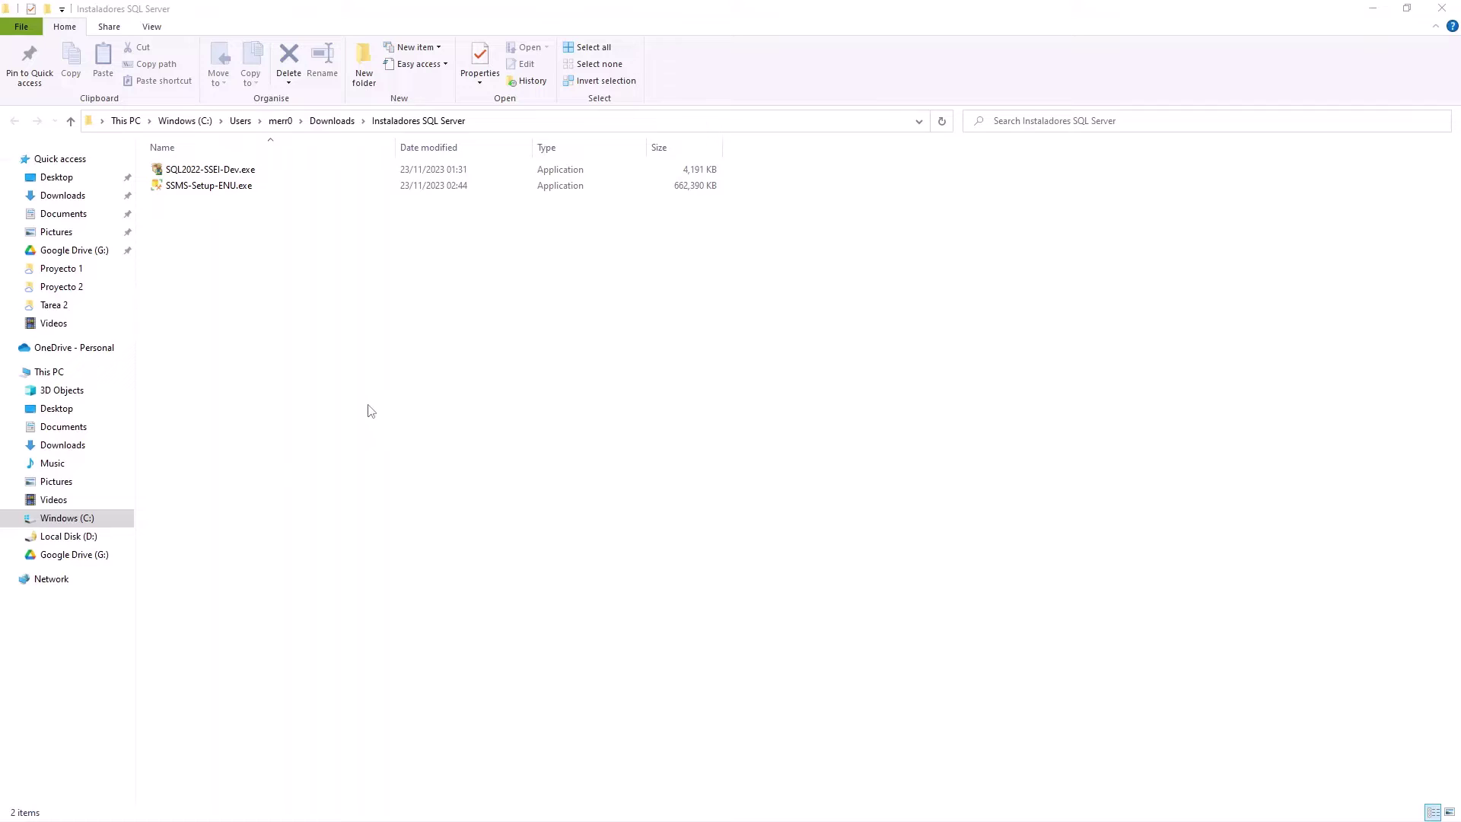
Run SSMS-Setup-ENU.exe from the Instaladores SQL Server folder.
{"action": "left_click", "coordinate": [233, 190]}
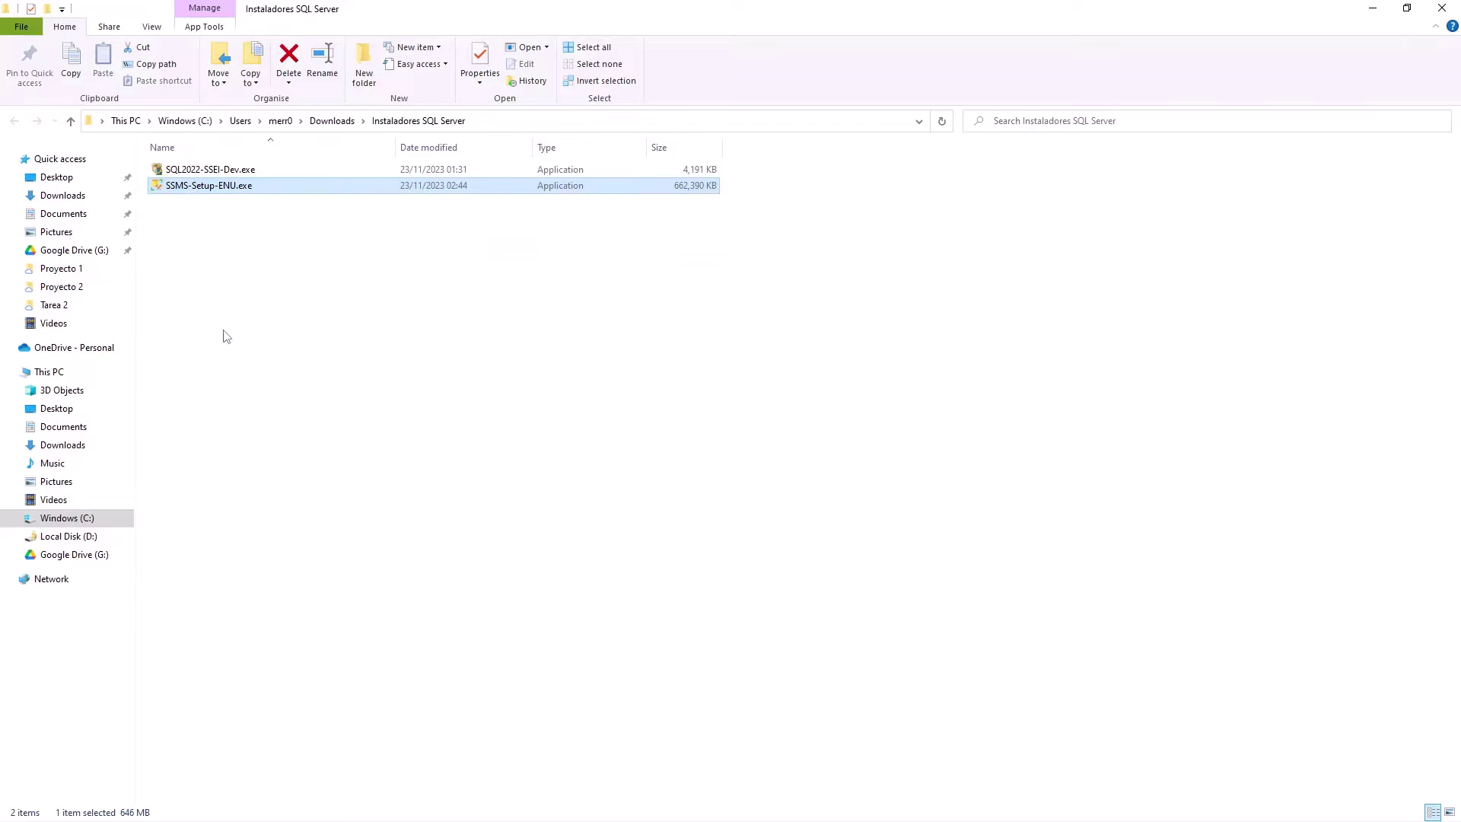
{"action": "double_click", "coordinate": [206, 186]}
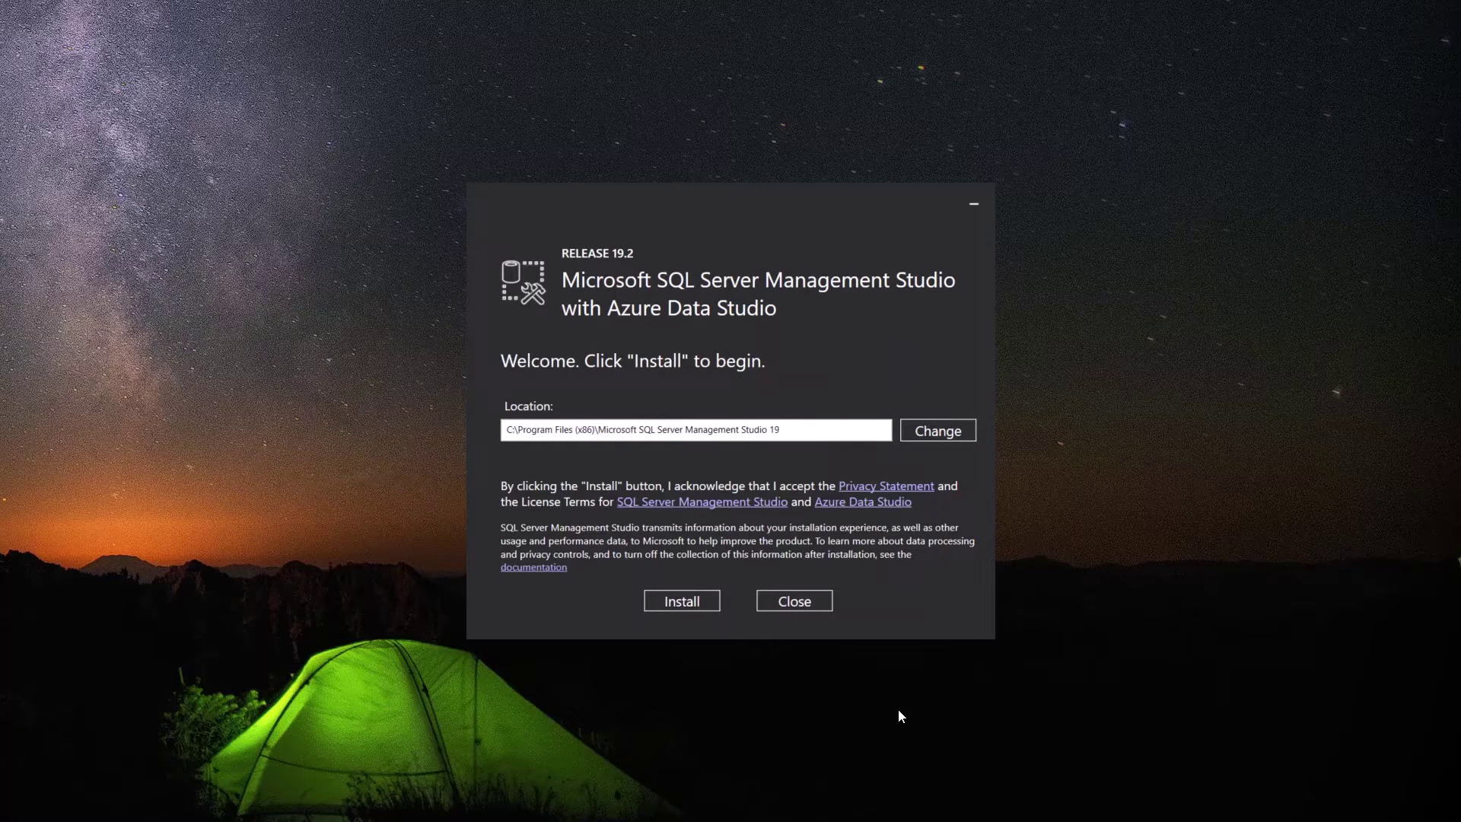
Install Management Studio 19.2 to the default location and close setup once completed.
{"action": "left_click", "coordinate": [693, 605]}
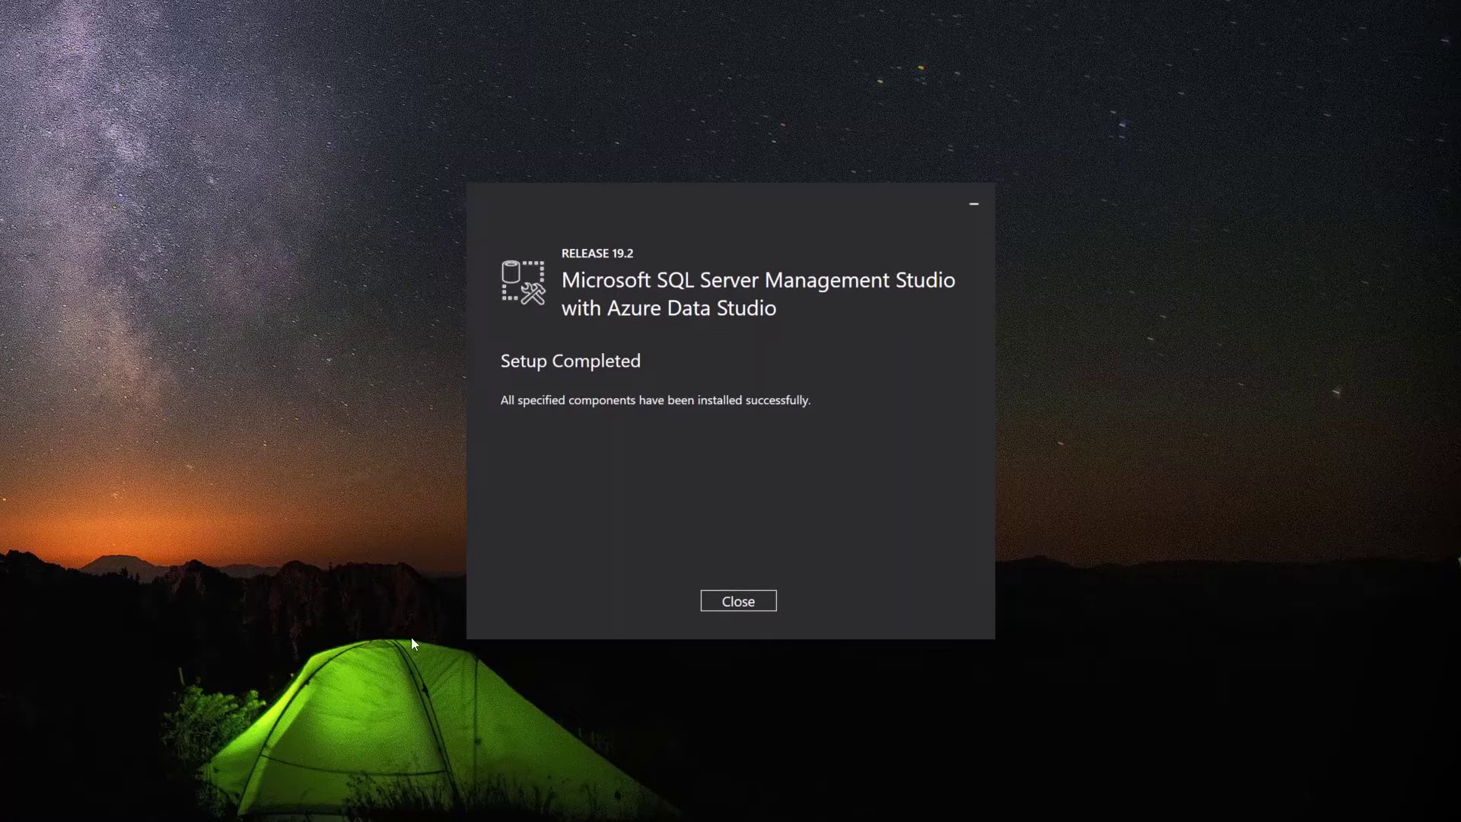
{"action": "left_click", "coordinate": [738, 603]}
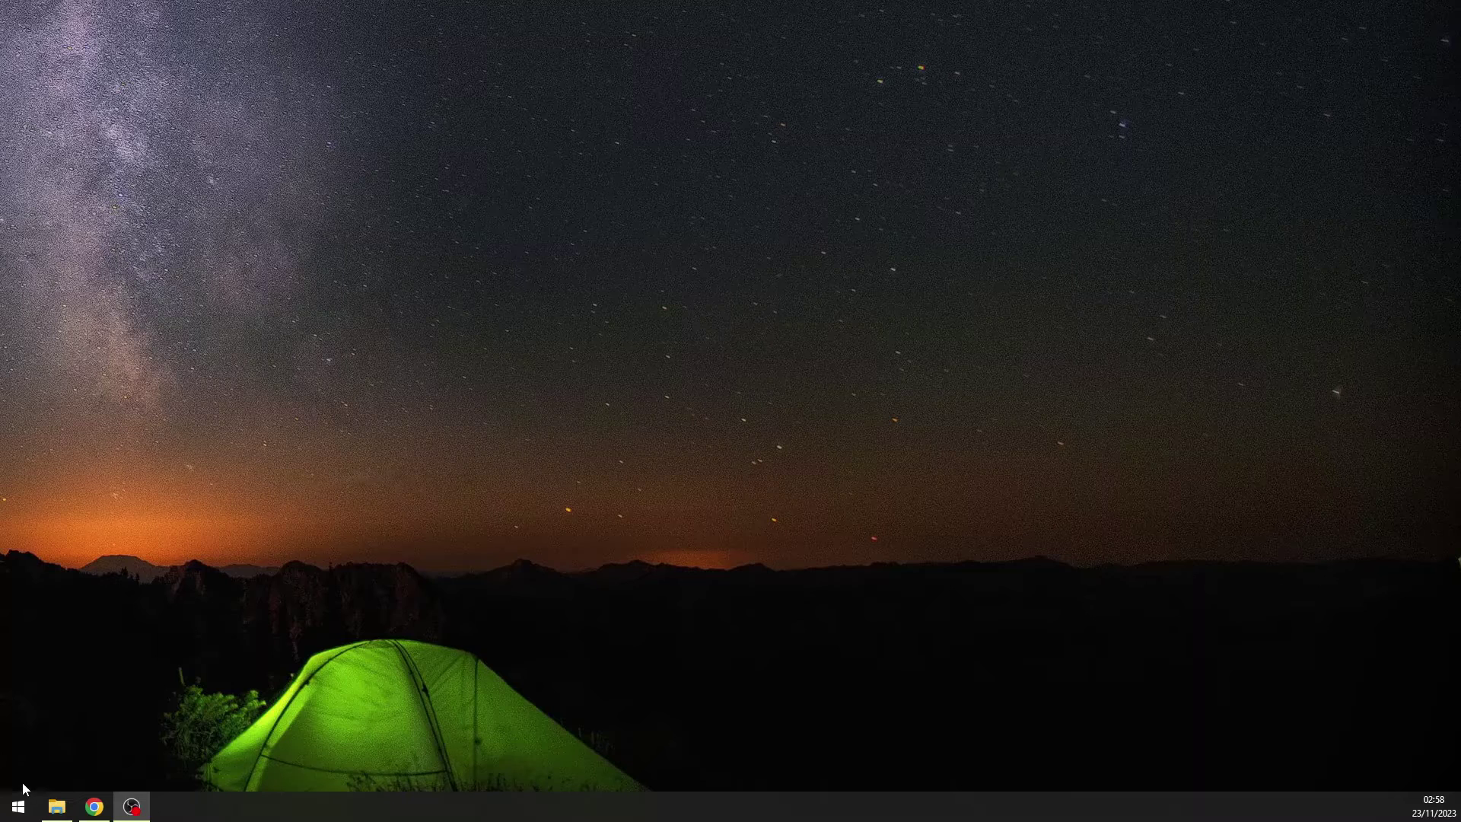
Search the Start menu for ssms and launch SQL Server Management Studio 19.
{"action": "left_click", "coordinate": [19, 809]}
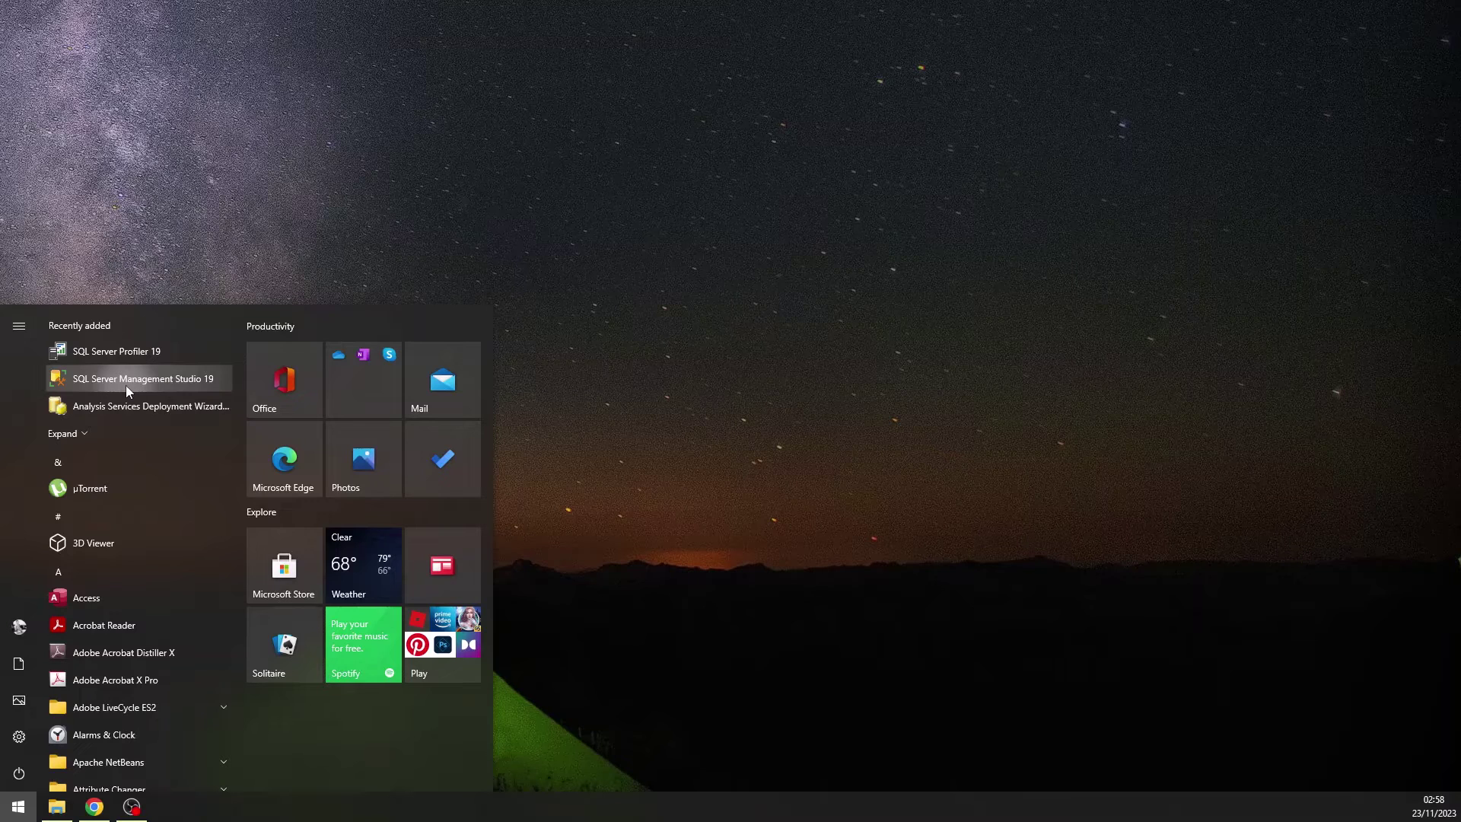
{"action": "type", "text": "ssms"}
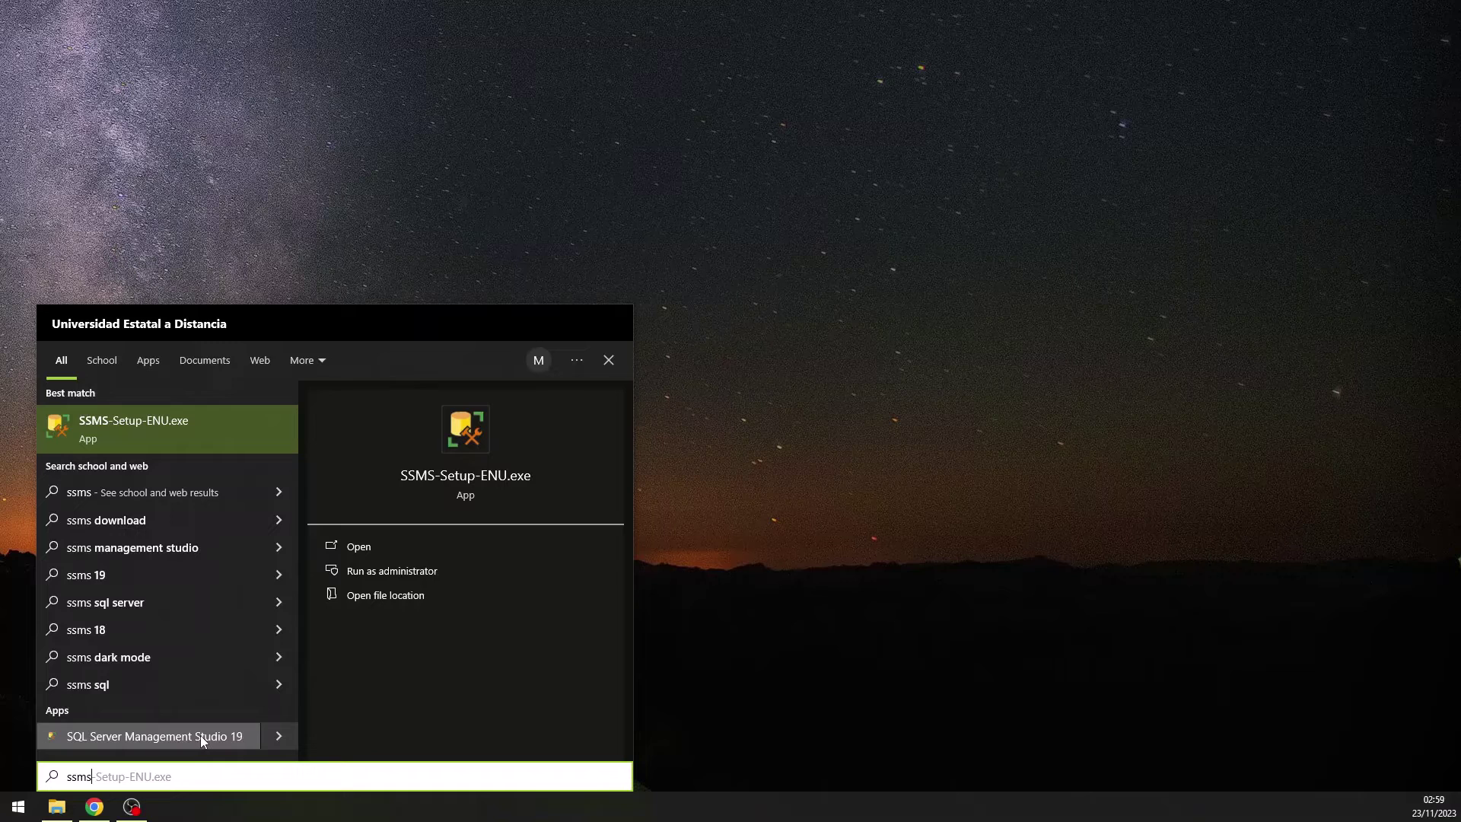
{"action": "left_click", "coordinate": [201, 737]}
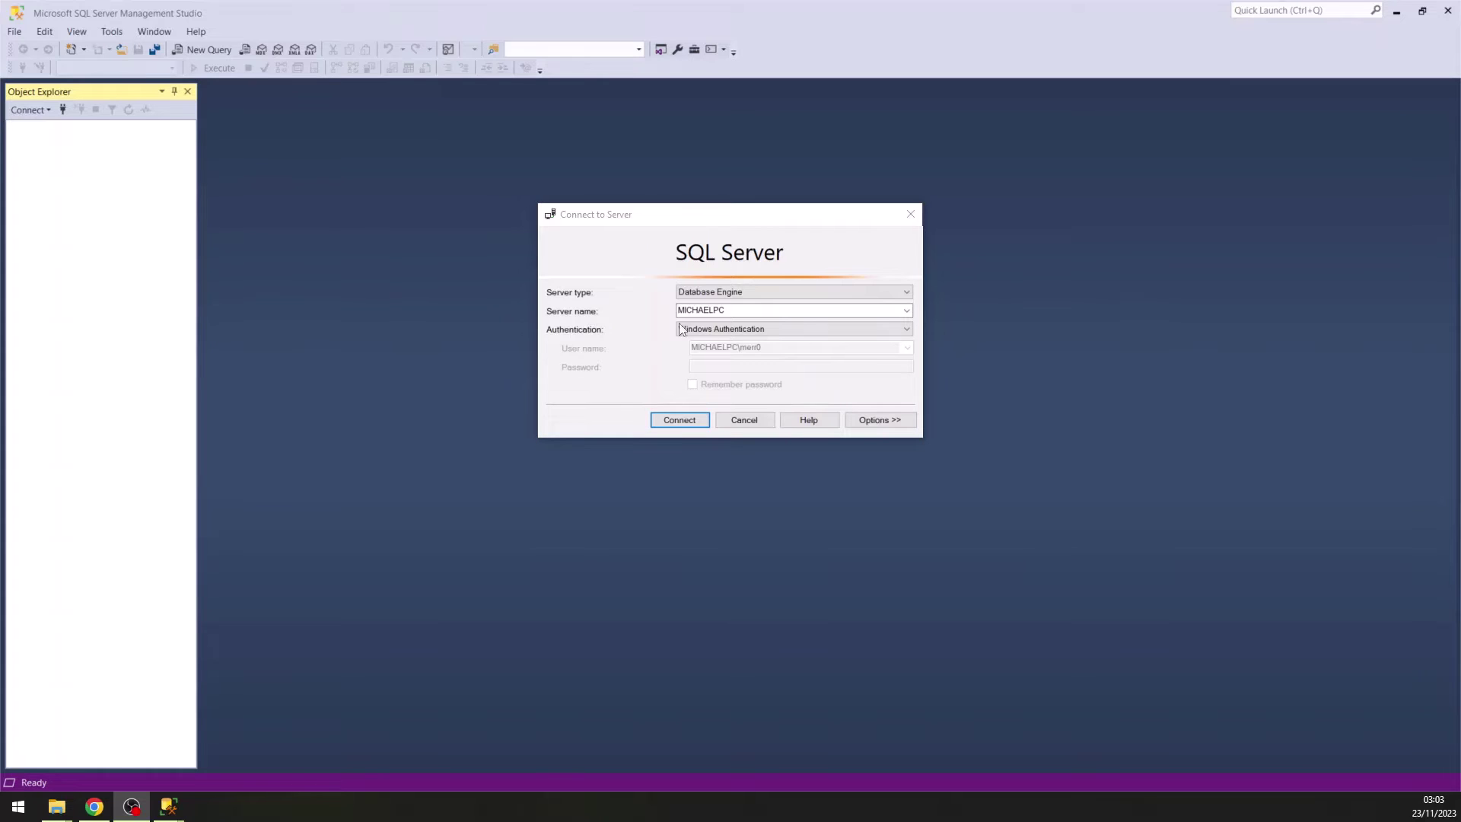
Browse for more servers and select the local Database Engine instance under Local Servers.
{"action": "left_click_drag", "start_coordinate": [723, 310], "coordinate": [674, 312]}
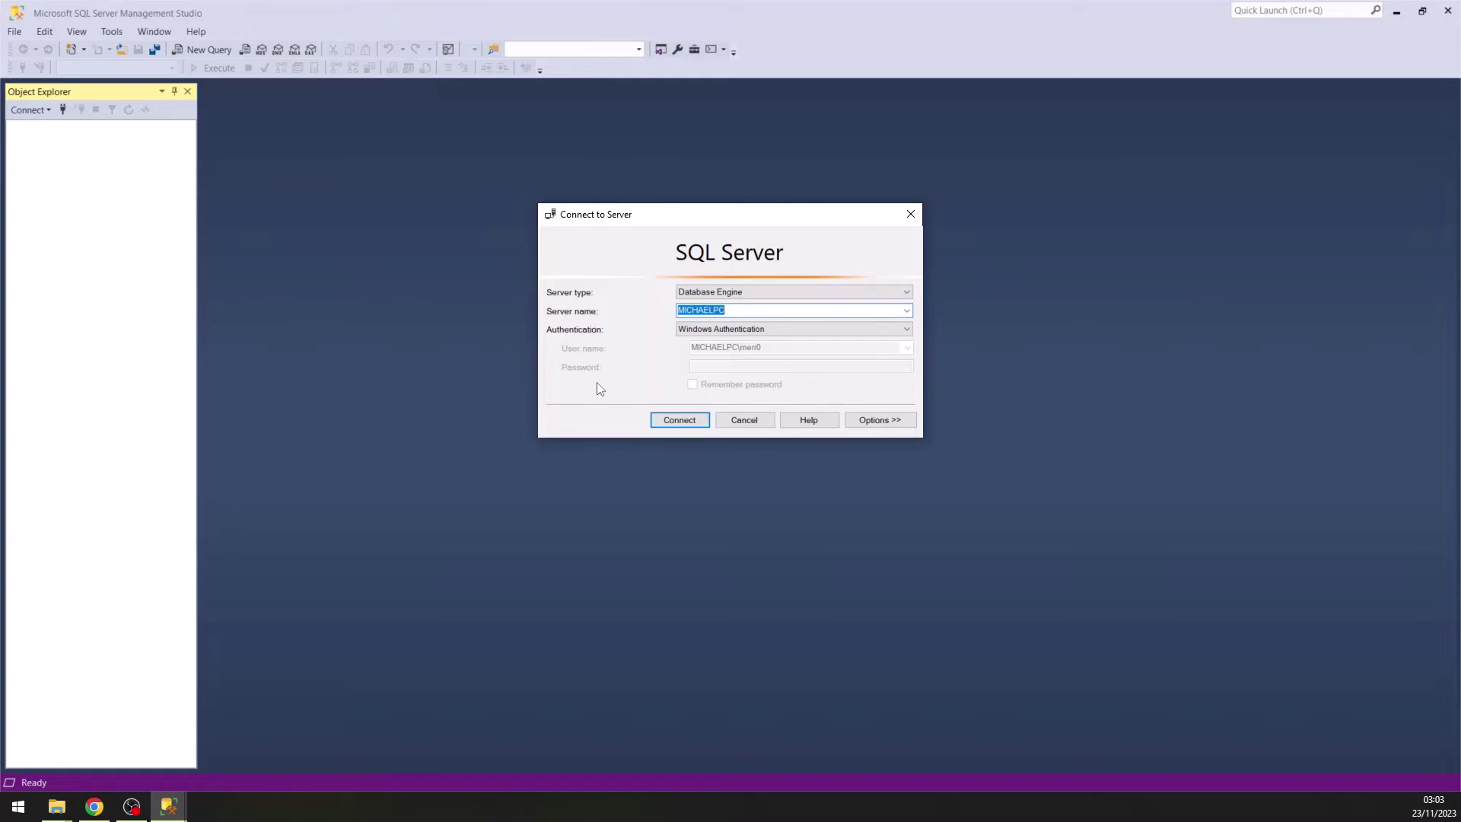
{"action": "left_click", "coordinate": [907, 311]}
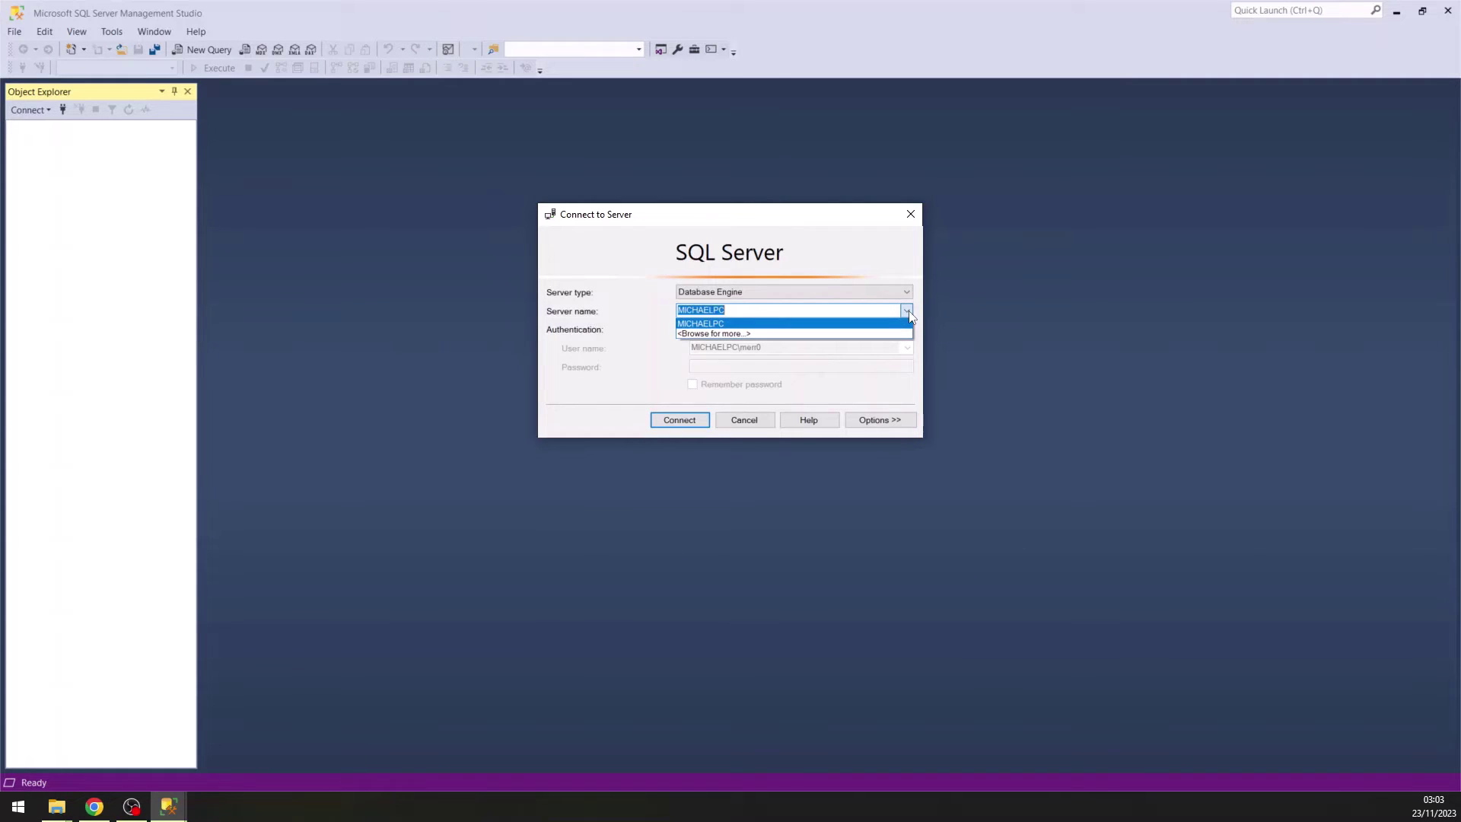
{"action": "left_click", "coordinate": [879, 334]}
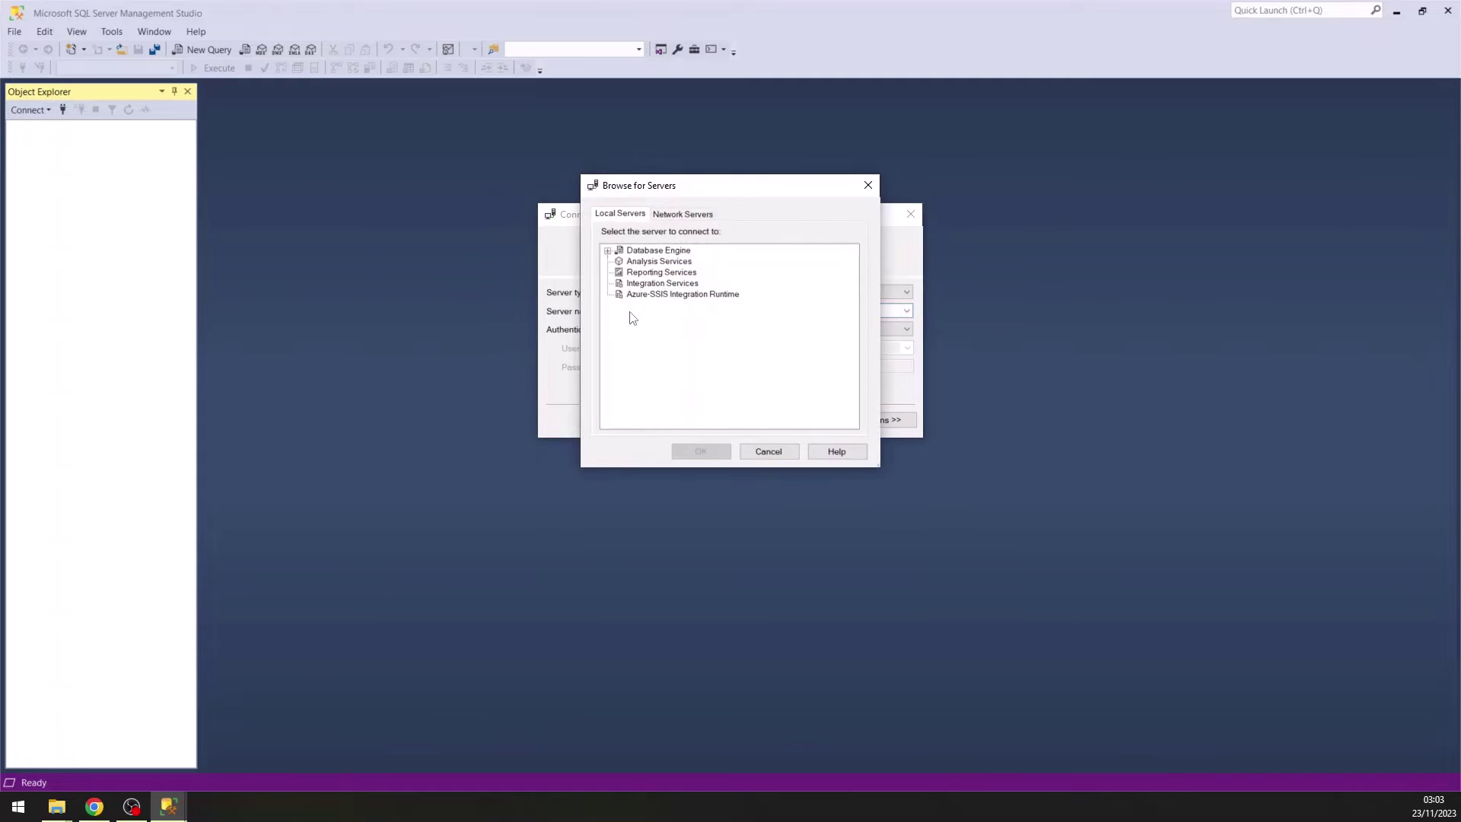
{"action": "left_click", "coordinate": [608, 252]}
{"action": "left_click", "coordinate": [659, 262]}
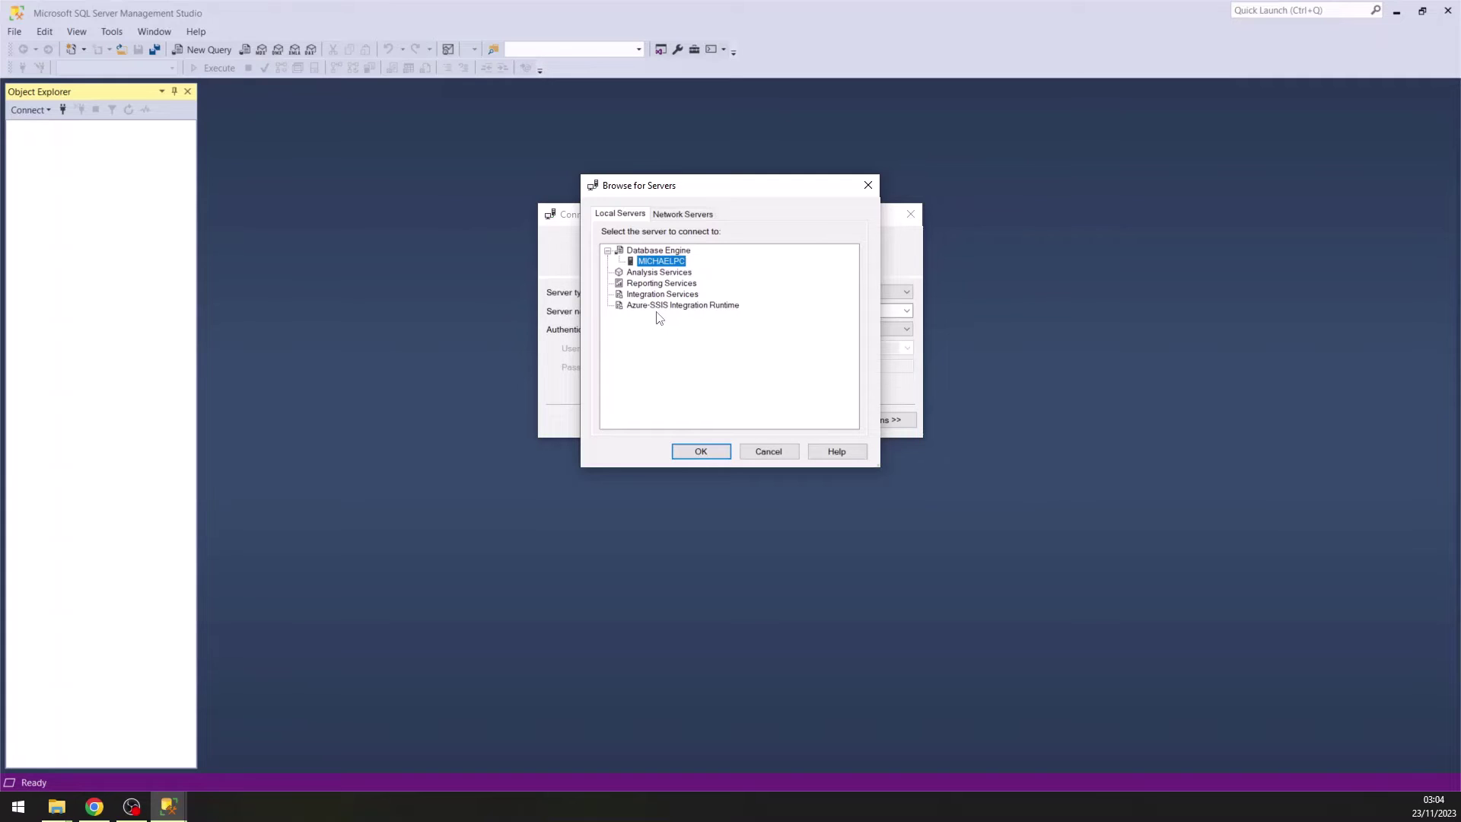
{"action": "left_click", "coordinate": [32, 814]}
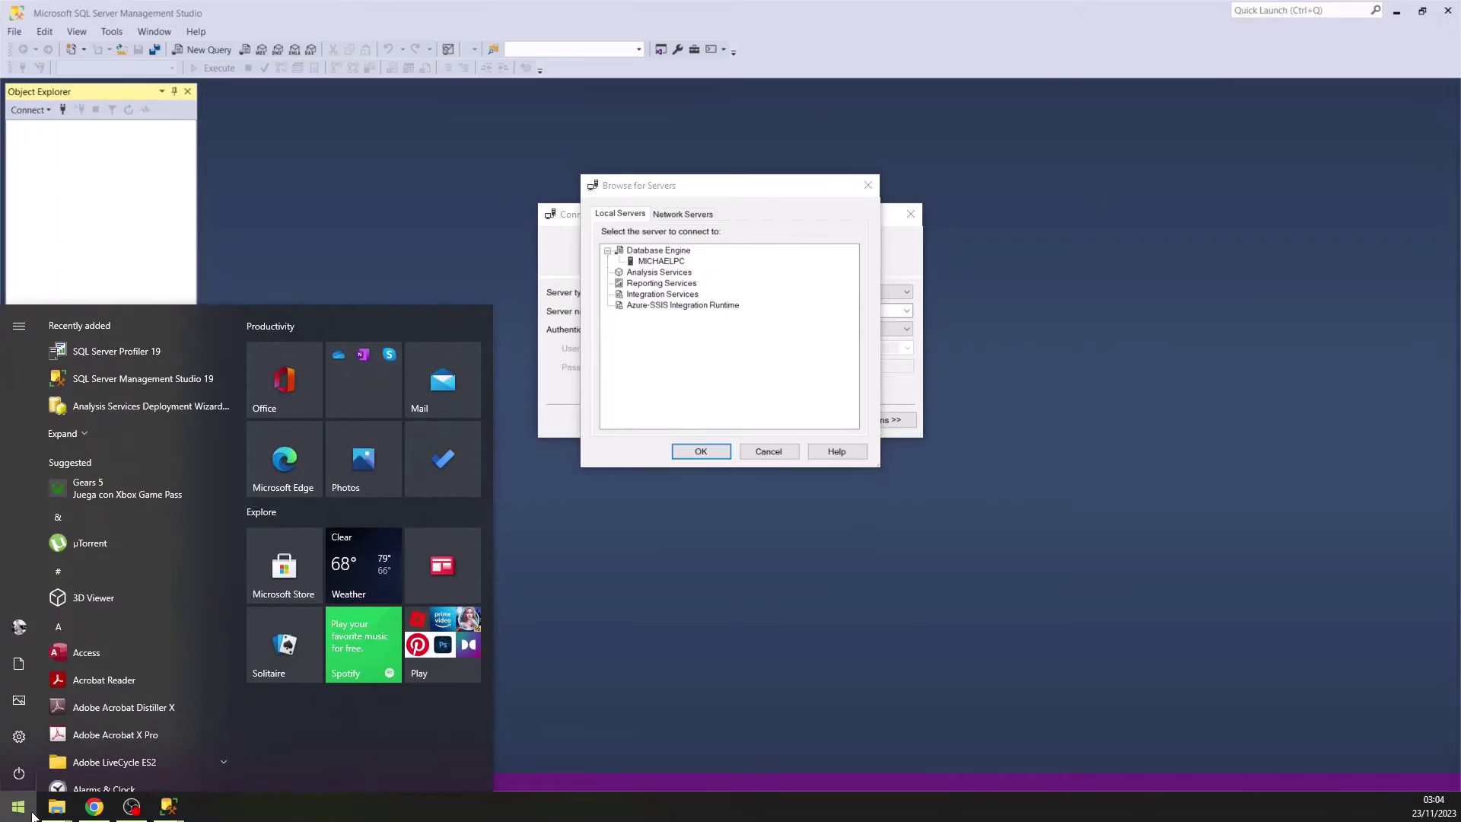
Open the Services console and jump to the services starting with S.
{"action": "type", "text": "SERVE"}
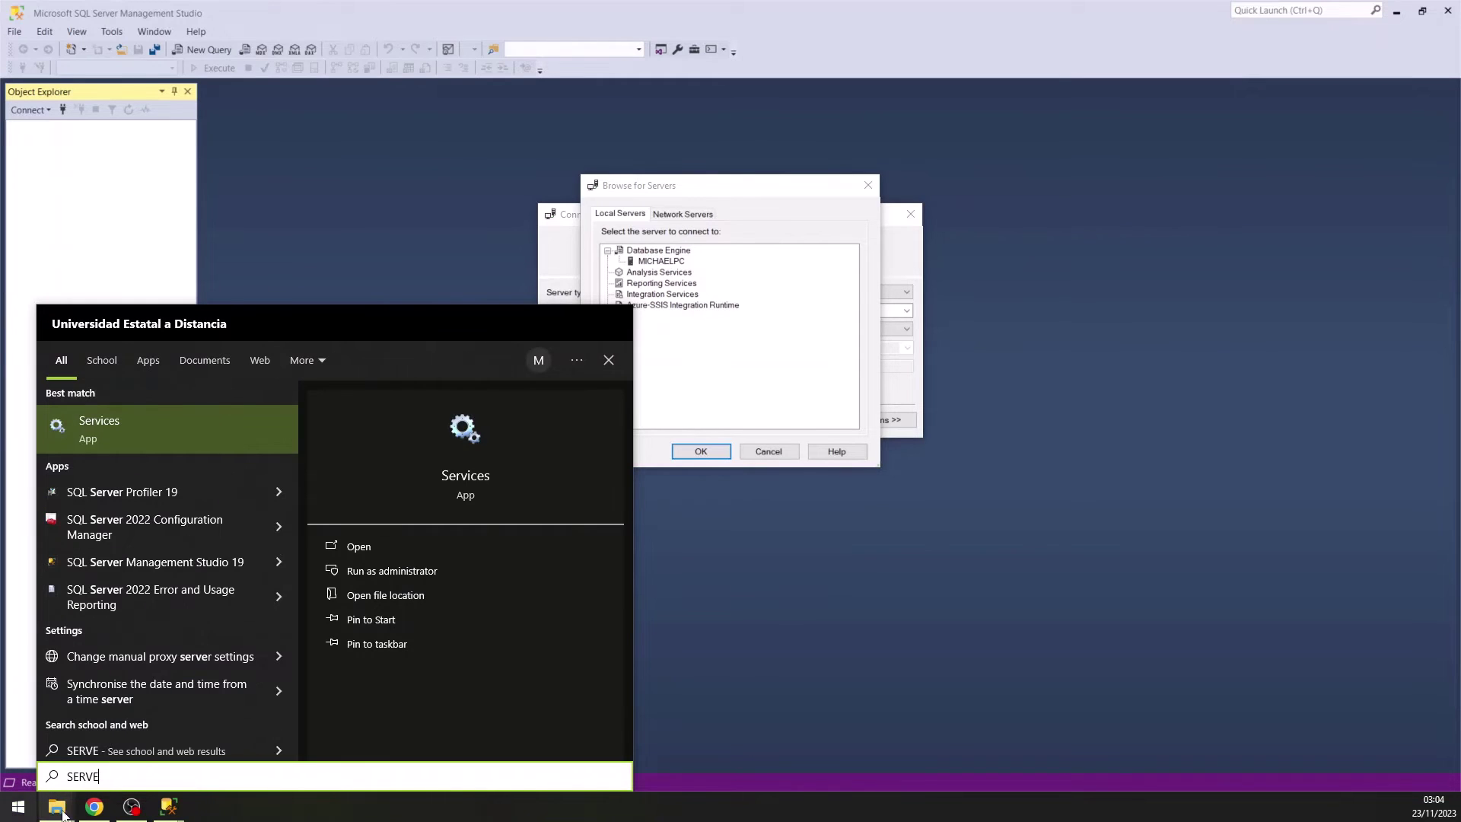
{"action": "left_click", "coordinate": [142, 446]}
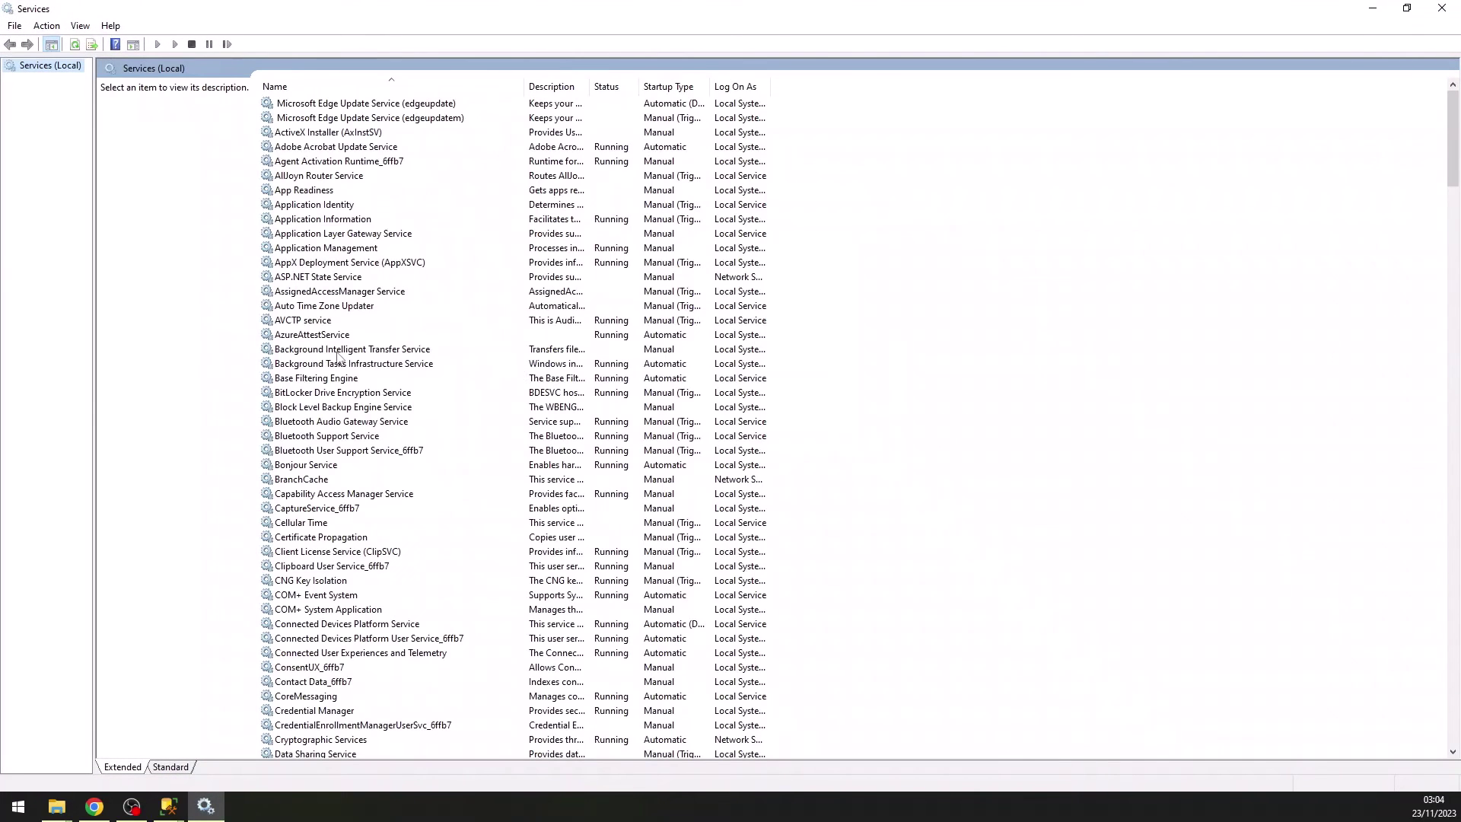
{"action": "left_click", "coordinate": [337, 352]}
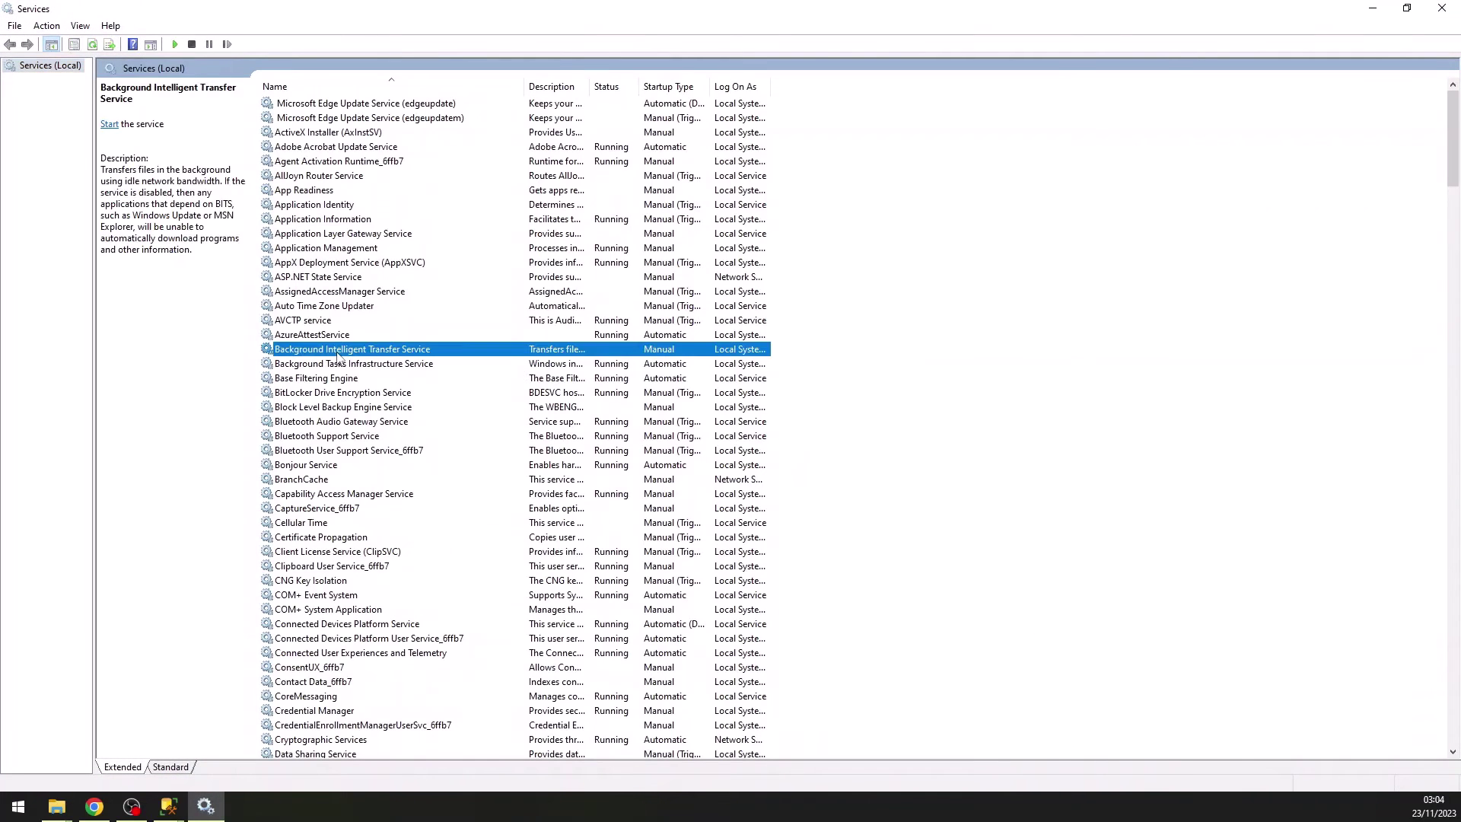
{"action": "key", "text": "s"}
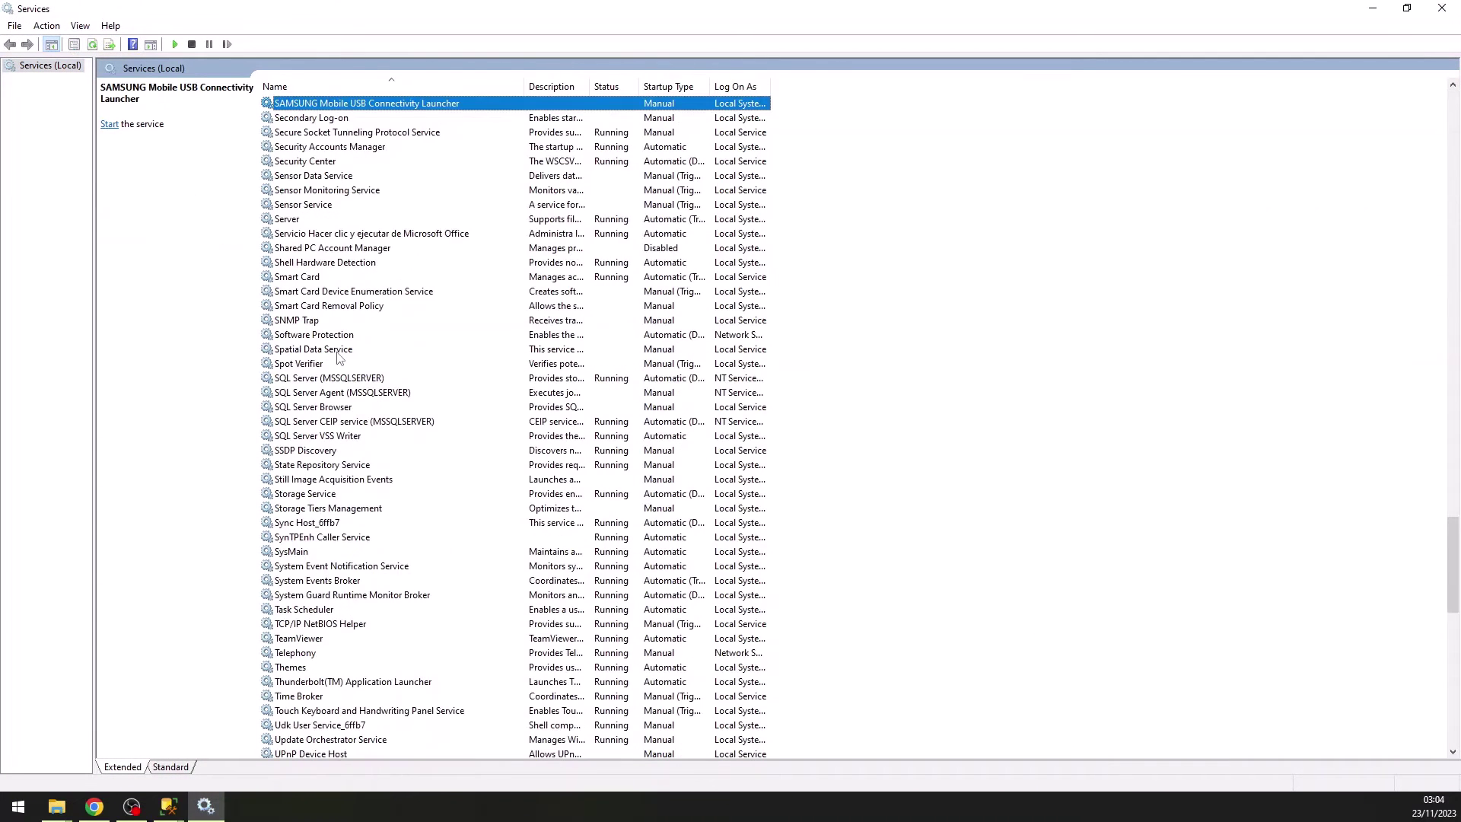
{"action": "type", "text": "qsq"}
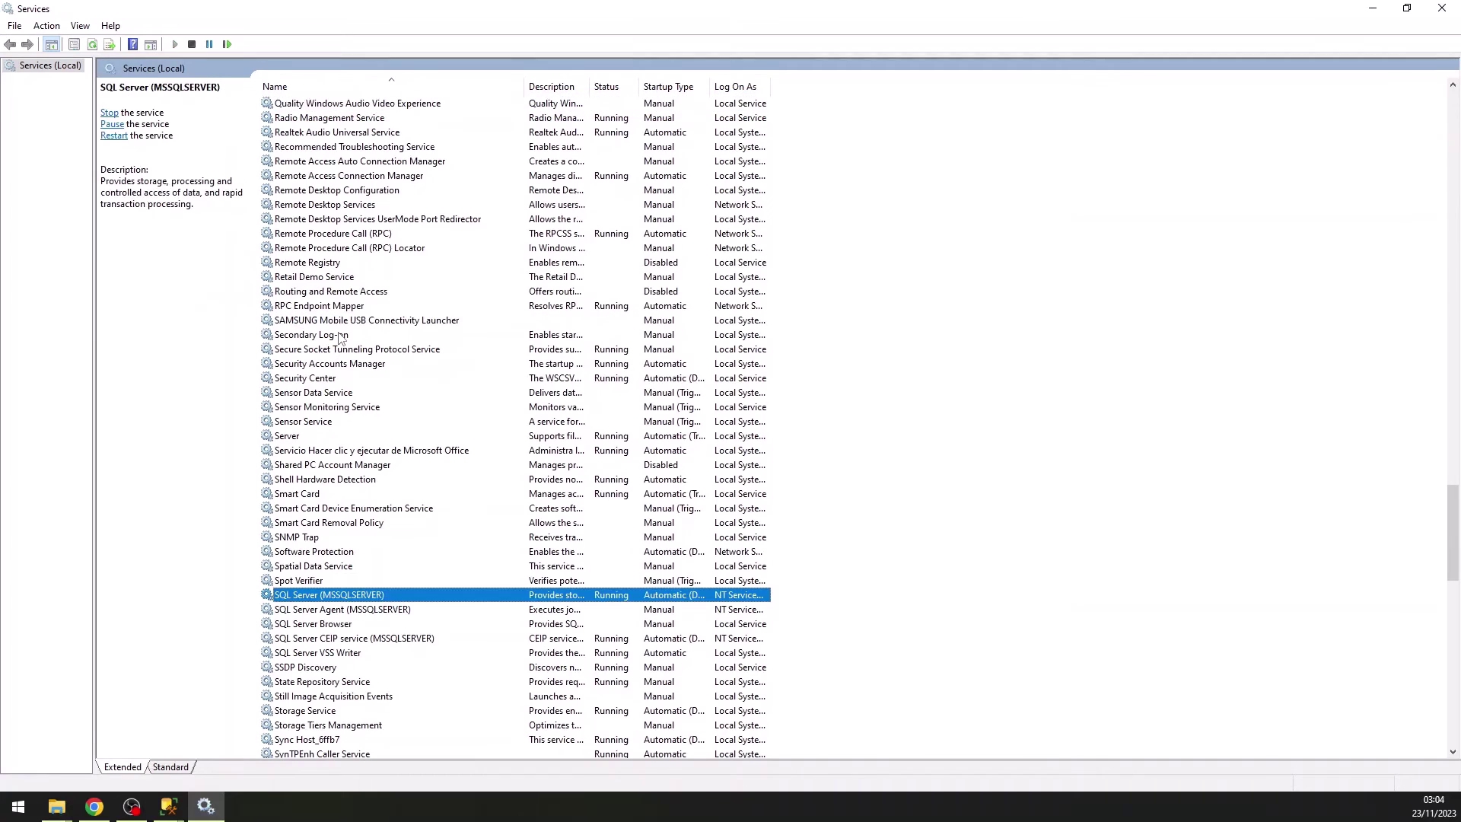
{"action": "scroll", "coordinate": [384, 500], "scroll_direction": "down", "scroll_amount": 7}
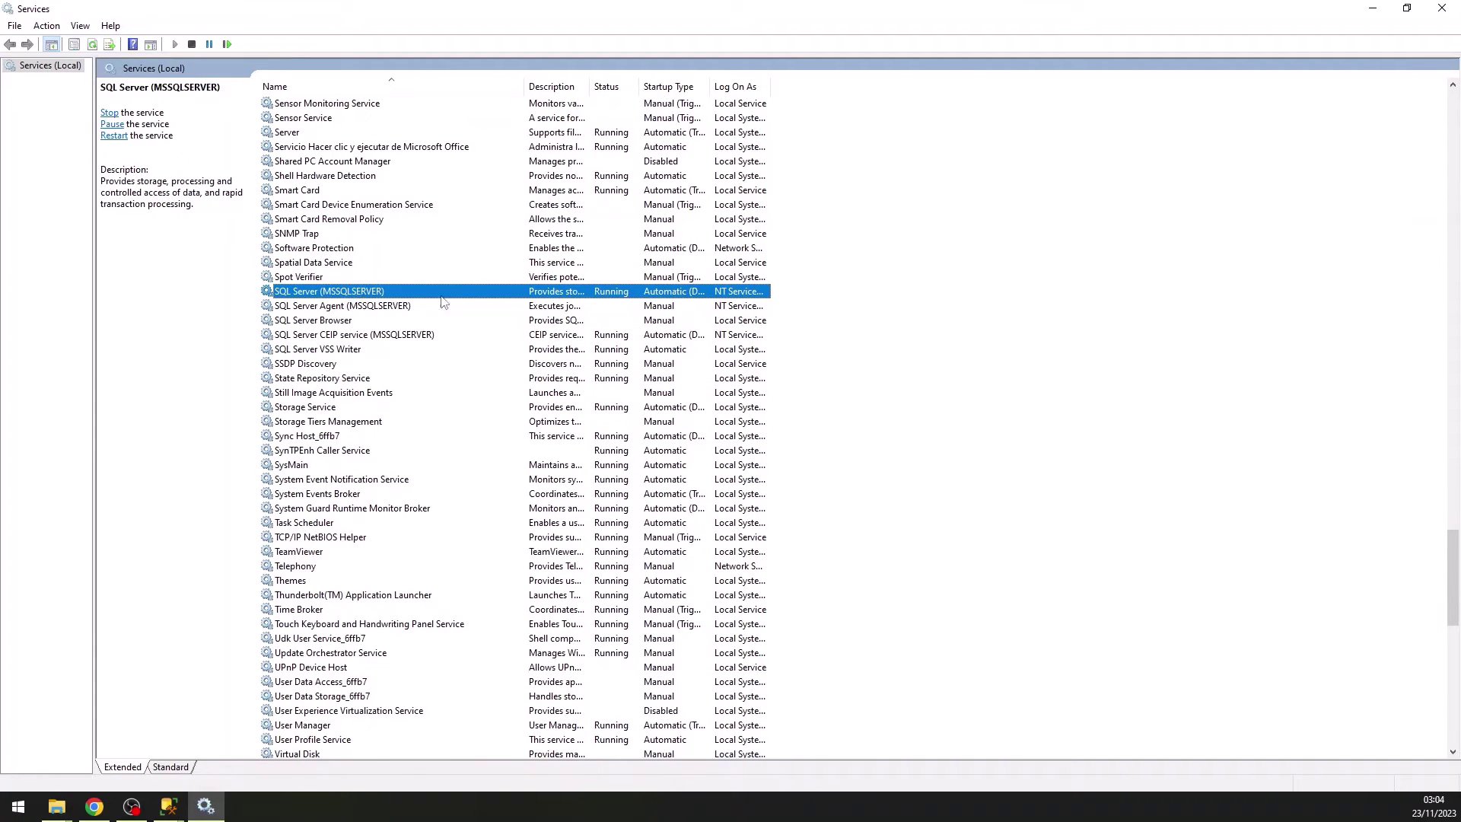
Sort the services list by Status, then back by Name.
{"action": "left_click", "coordinate": [608, 89]}
{"action": "scroll", "coordinate": [533, 540], "scroll_direction": "down", "scroll_amount": 6}
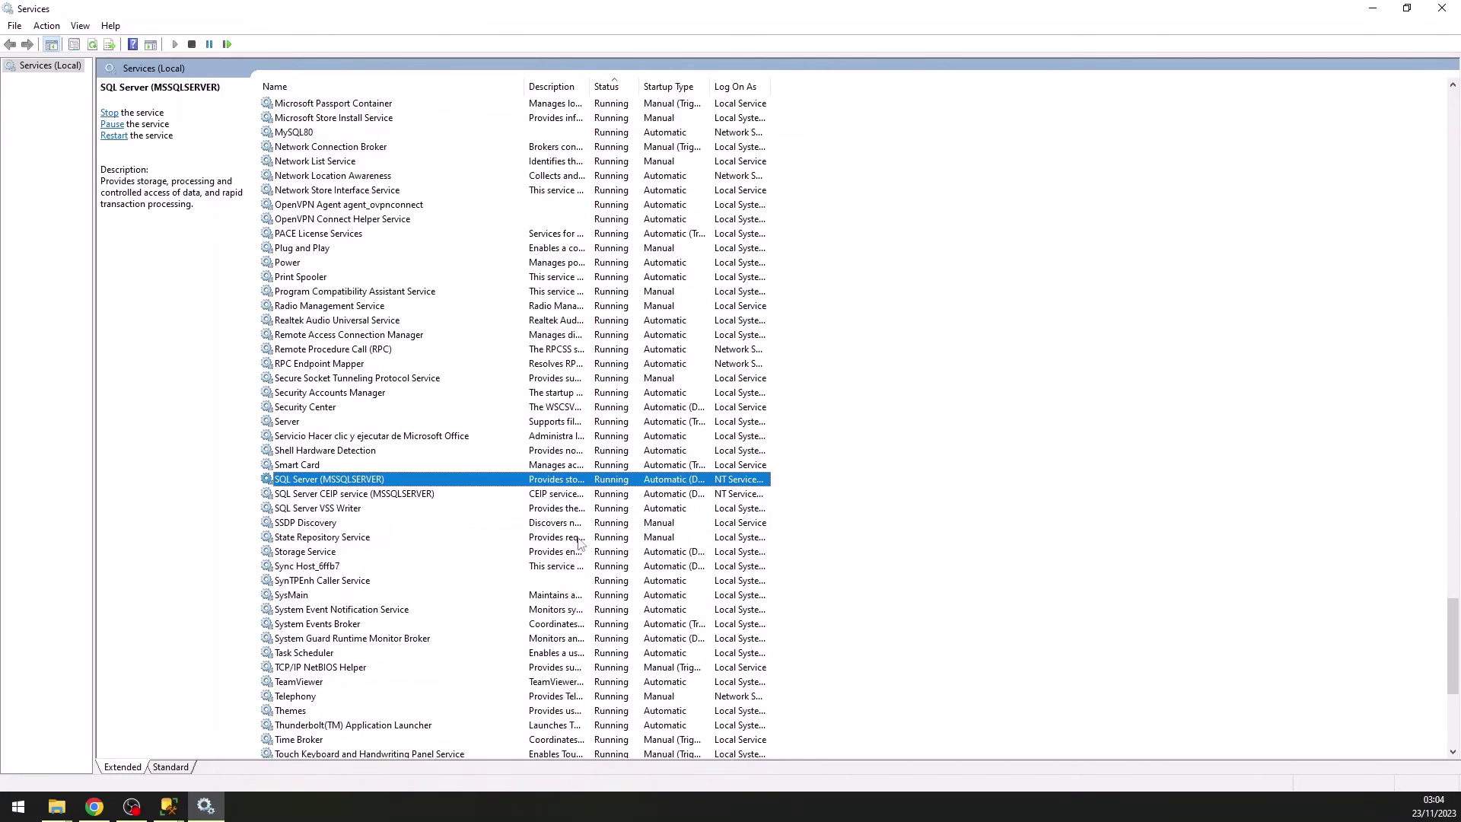
{"action": "scroll", "coordinate": [578, 542], "scroll_direction": "down", "scroll_amount": 5}
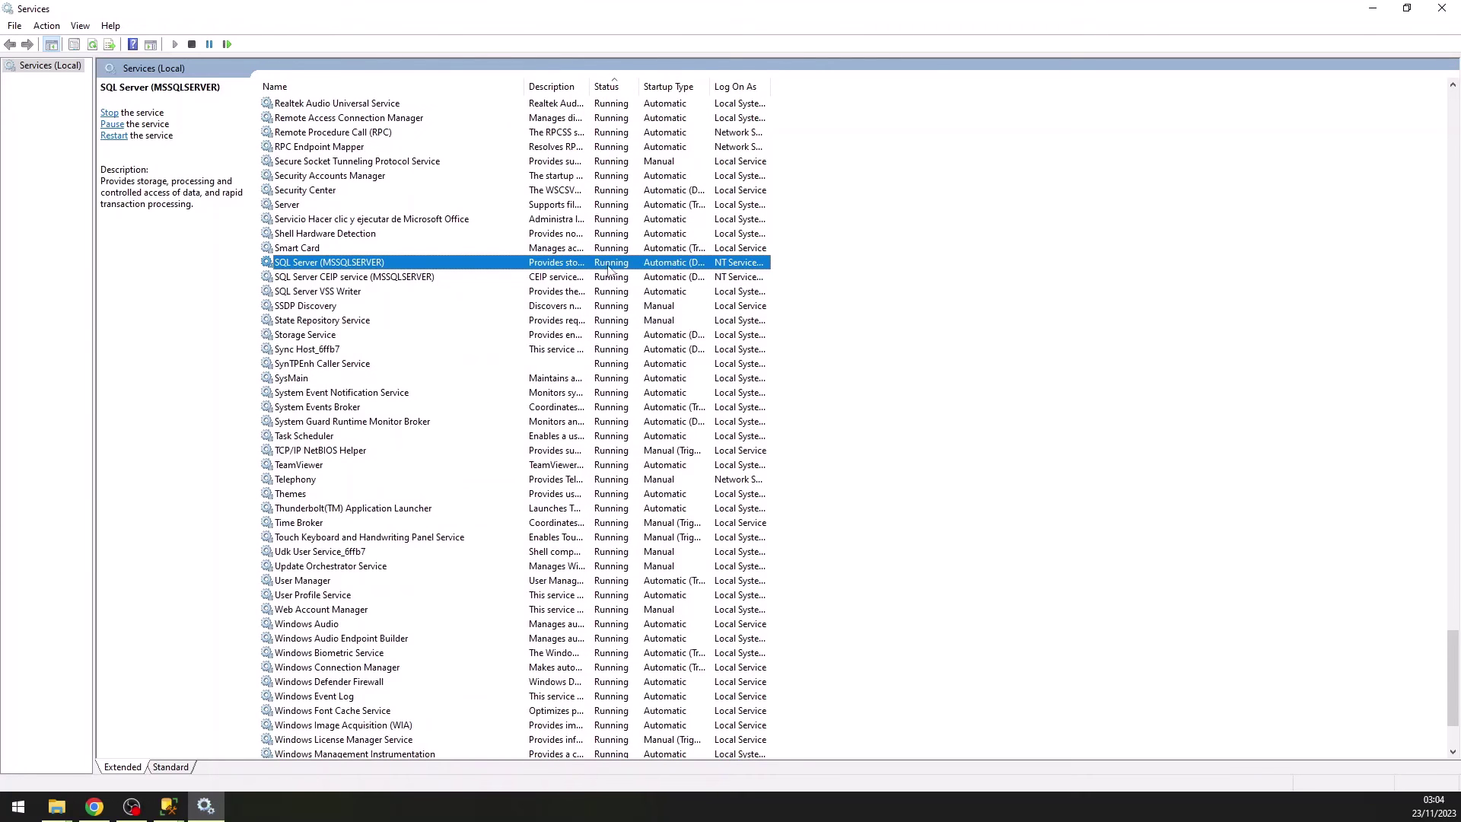
{"action": "left_click", "coordinate": [353, 86]}
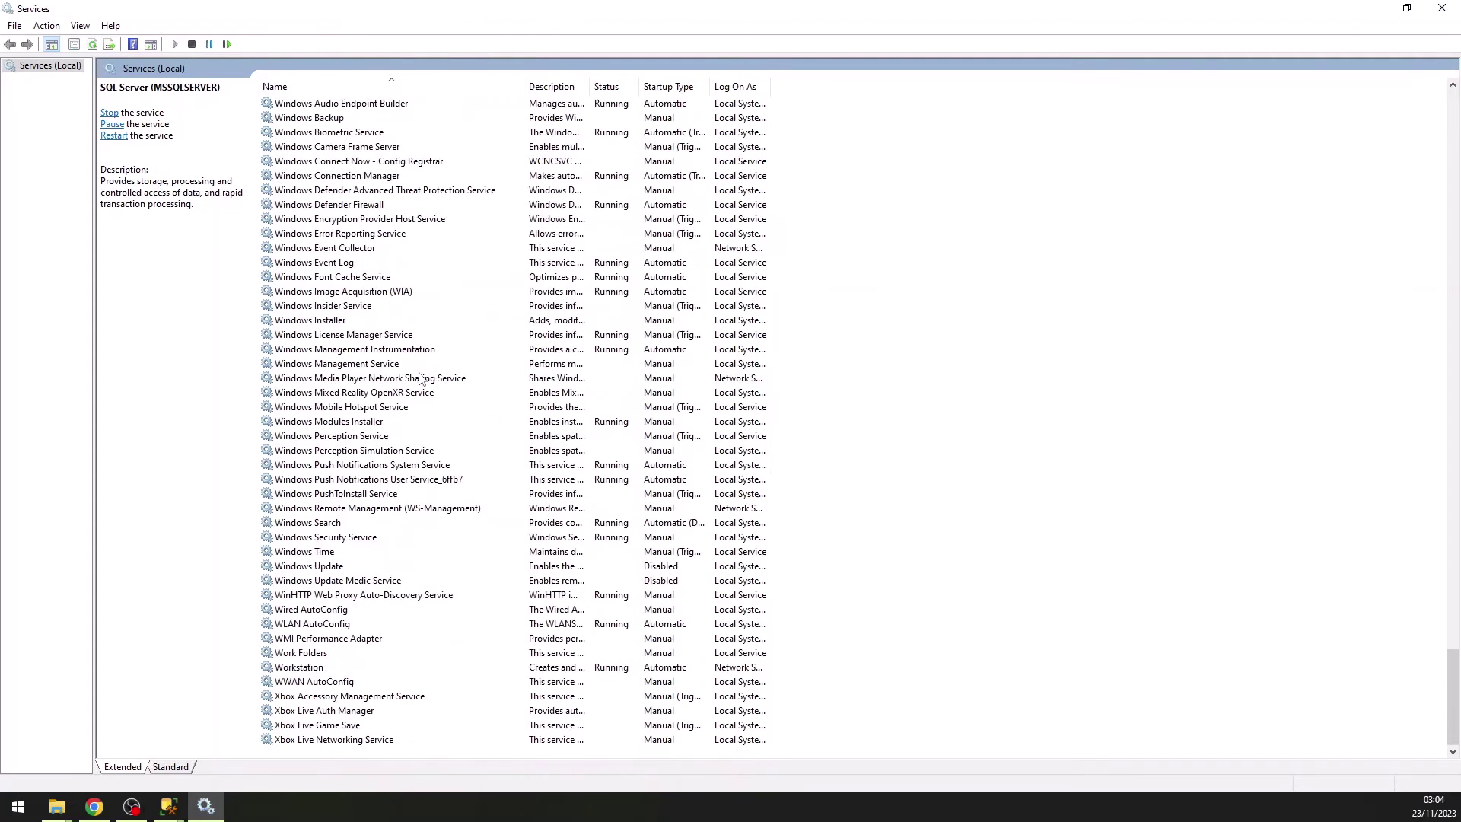
Select SQL Server (MSSQLSERVER), confirm it is Running, and view its Start/Stop actions without changing anything.
{"action": "left_click", "coordinate": [370, 324]}
{"action": "type", "text": "sql"}
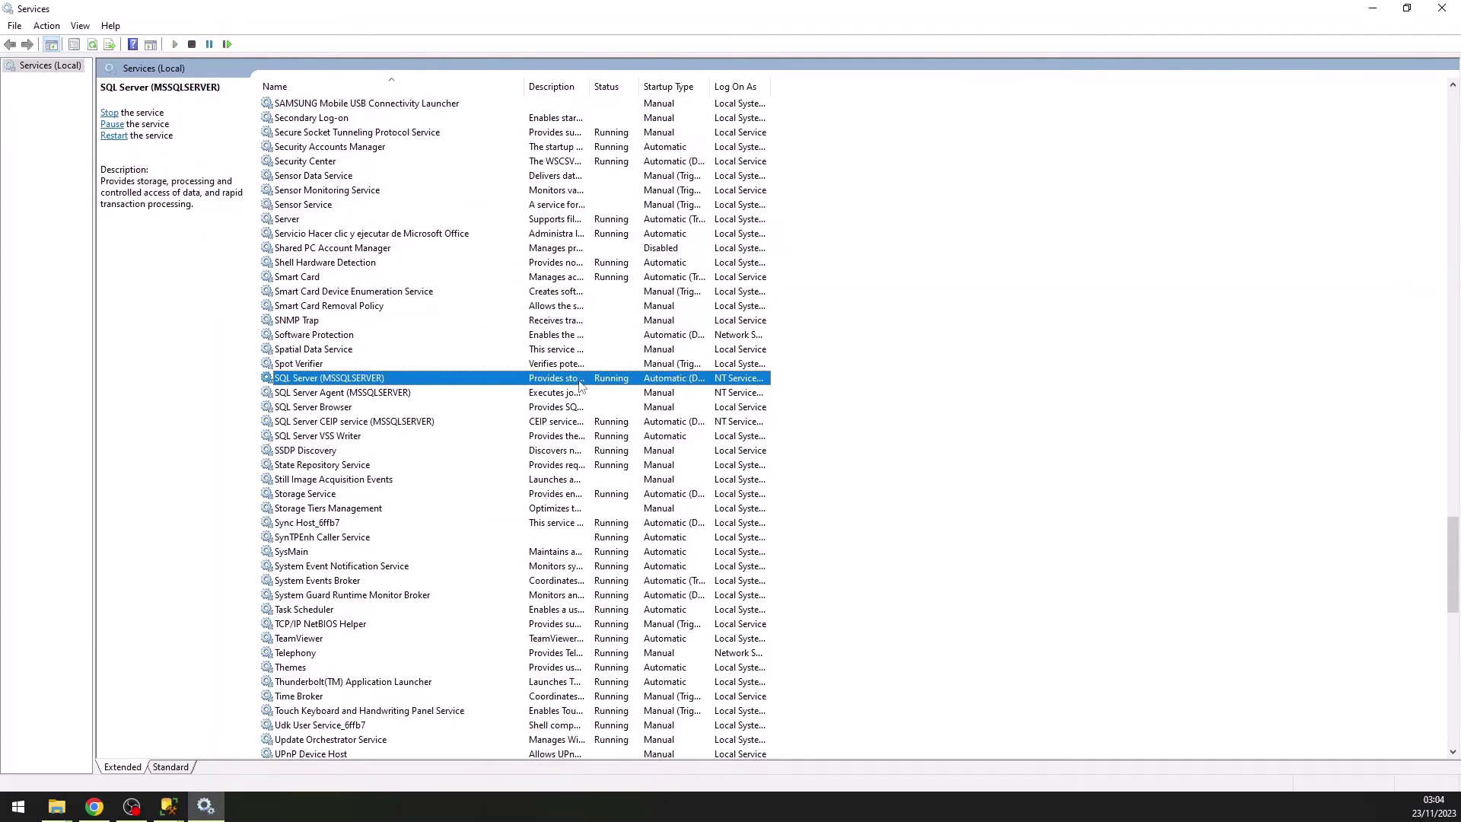
{"action": "key", "text": "Down"}
{"action": "left_click", "coordinate": [307, 378]}
{"action": "right_click", "coordinate": [364, 378]}
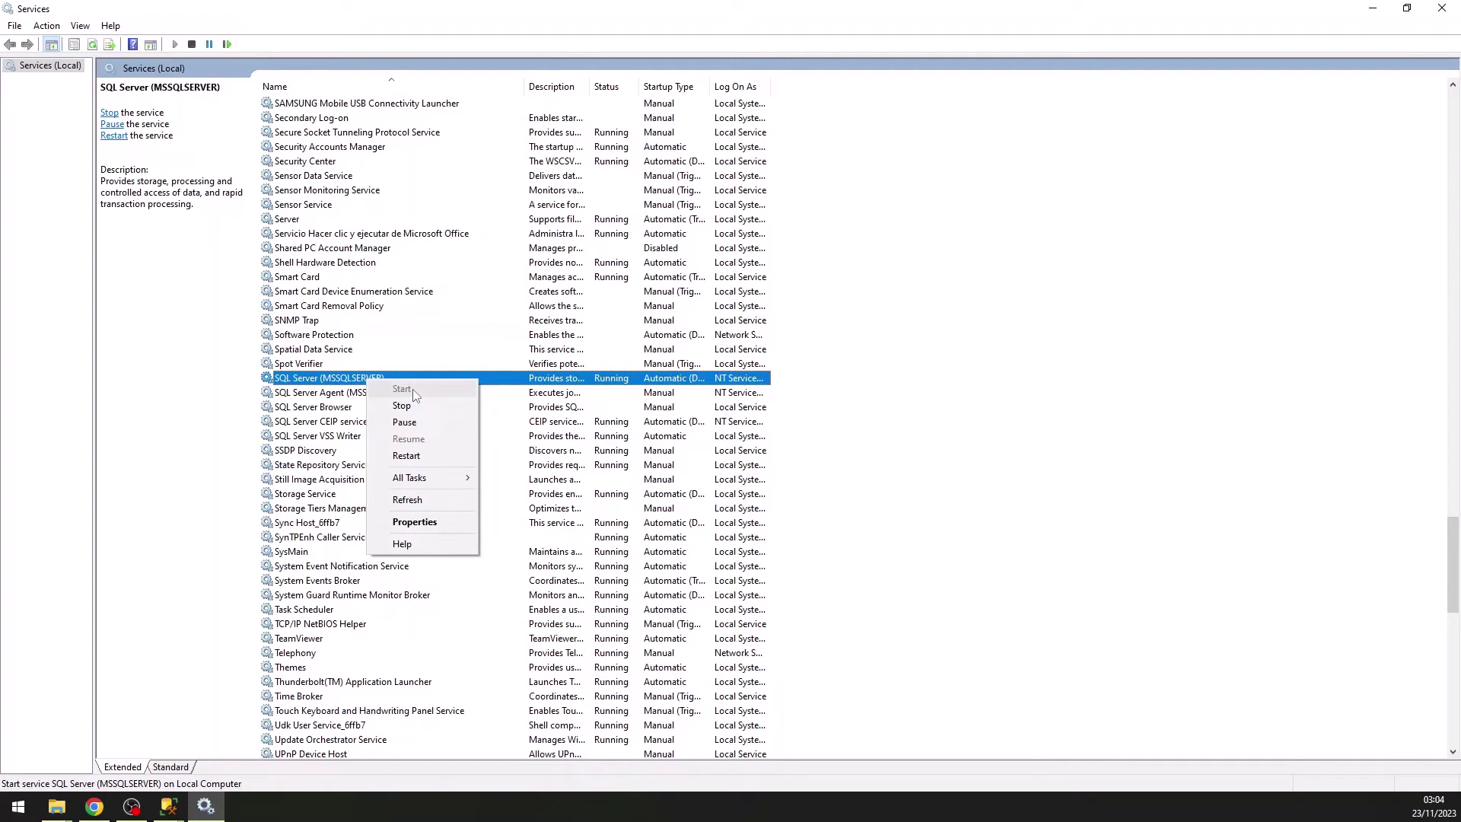
{"action": "left_click", "coordinate": [607, 365]}
{"action": "left_click", "coordinate": [618, 381]}
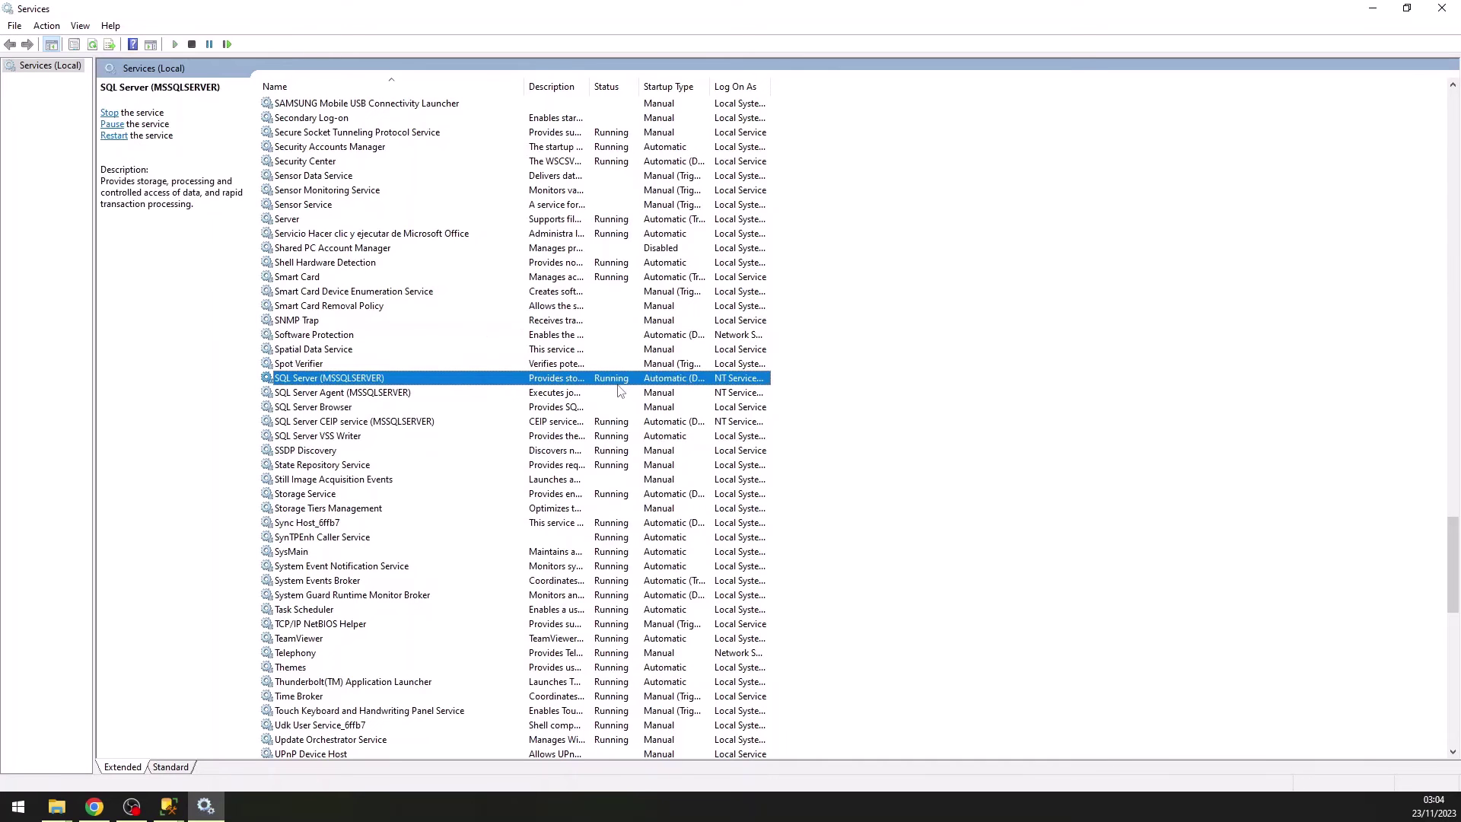
Close Services, then pick the local server under Database Engine and confirm with OK.
{"action": "left_click", "coordinate": [1442, 9]}
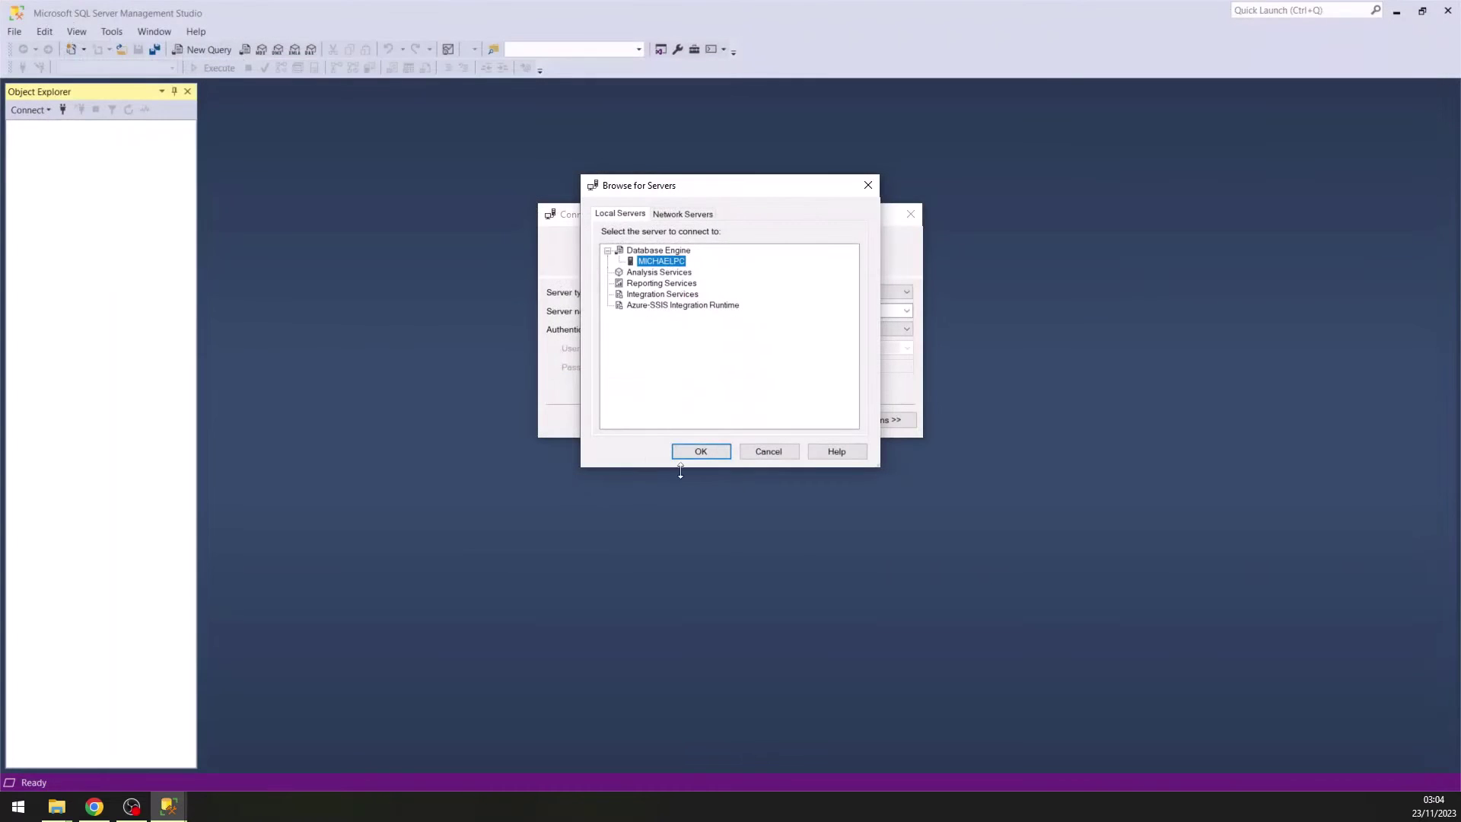
{"action": "left_click", "coordinate": [659, 253]}
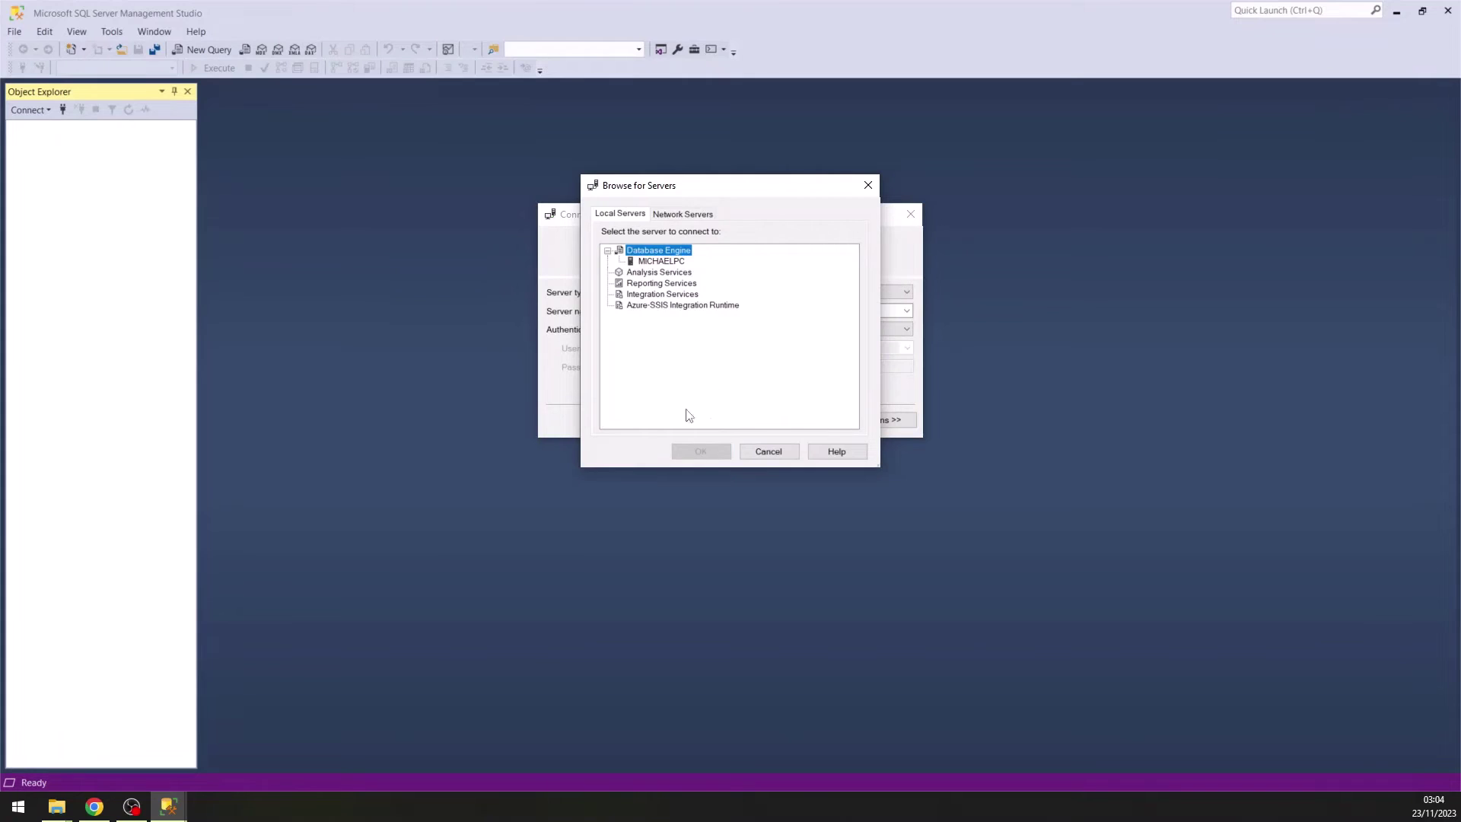
{"action": "left_click", "coordinate": [659, 263]}
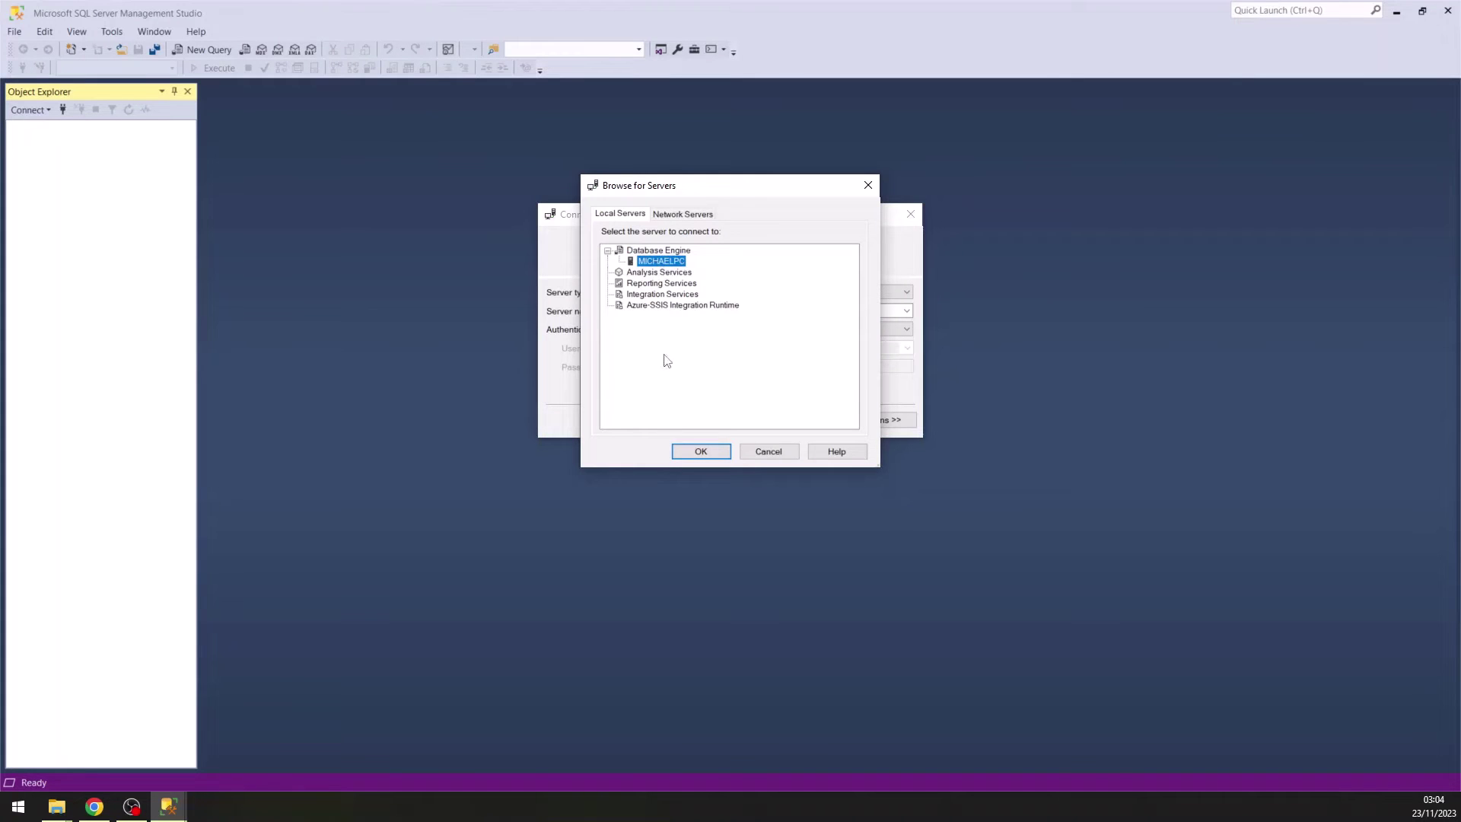
{"action": "left_click", "coordinate": [703, 453]}
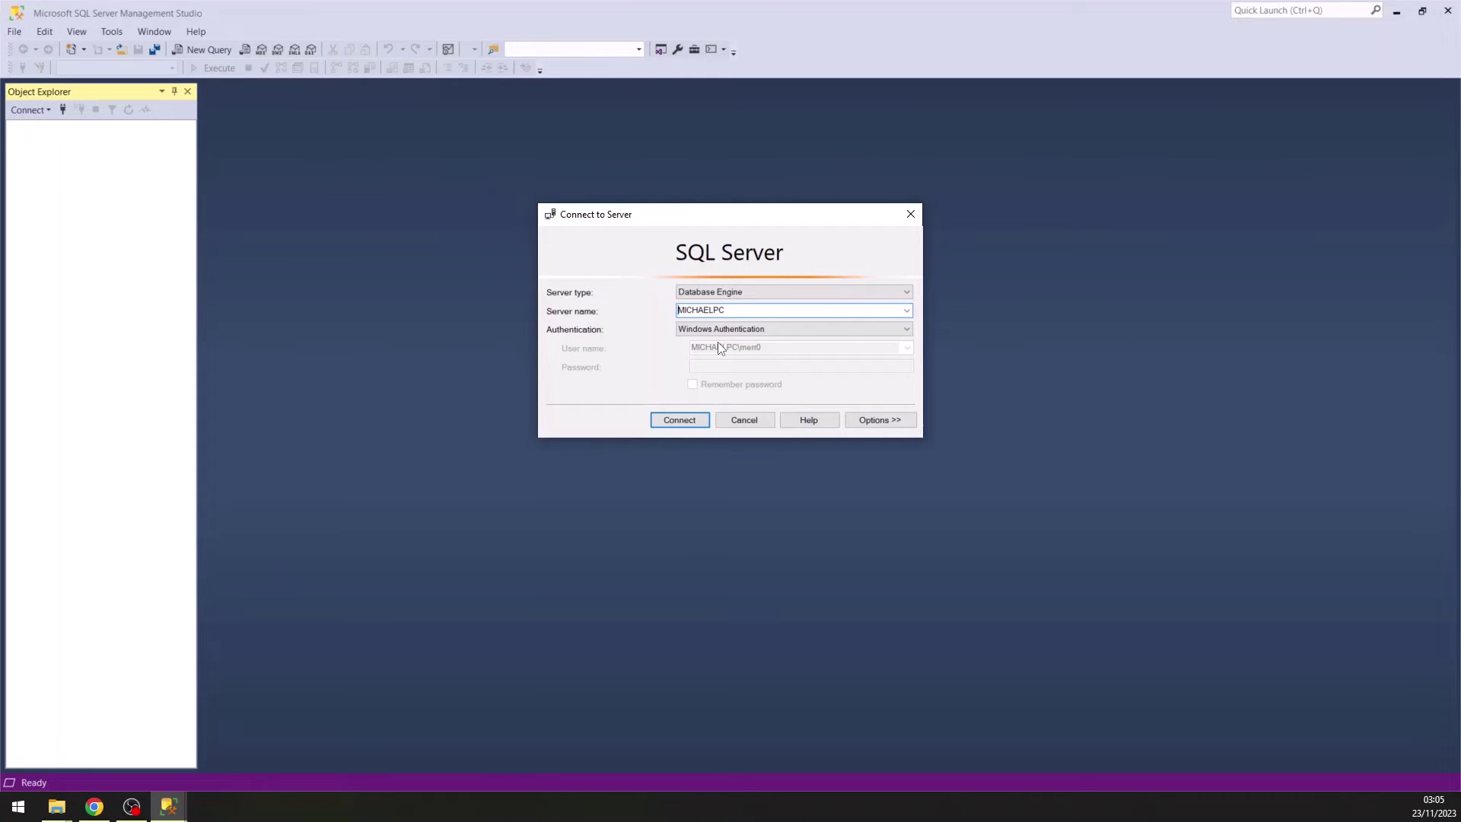
Switch authentication to SQL Server Authentication for login sa and move to the password field.
{"action": "left_click", "coordinate": [761, 328]}
{"action": "left_click", "coordinate": [760, 329]}
{"action": "left_click", "coordinate": [759, 329]}
{"action": "left_click", "coordinate": [759, 354]}
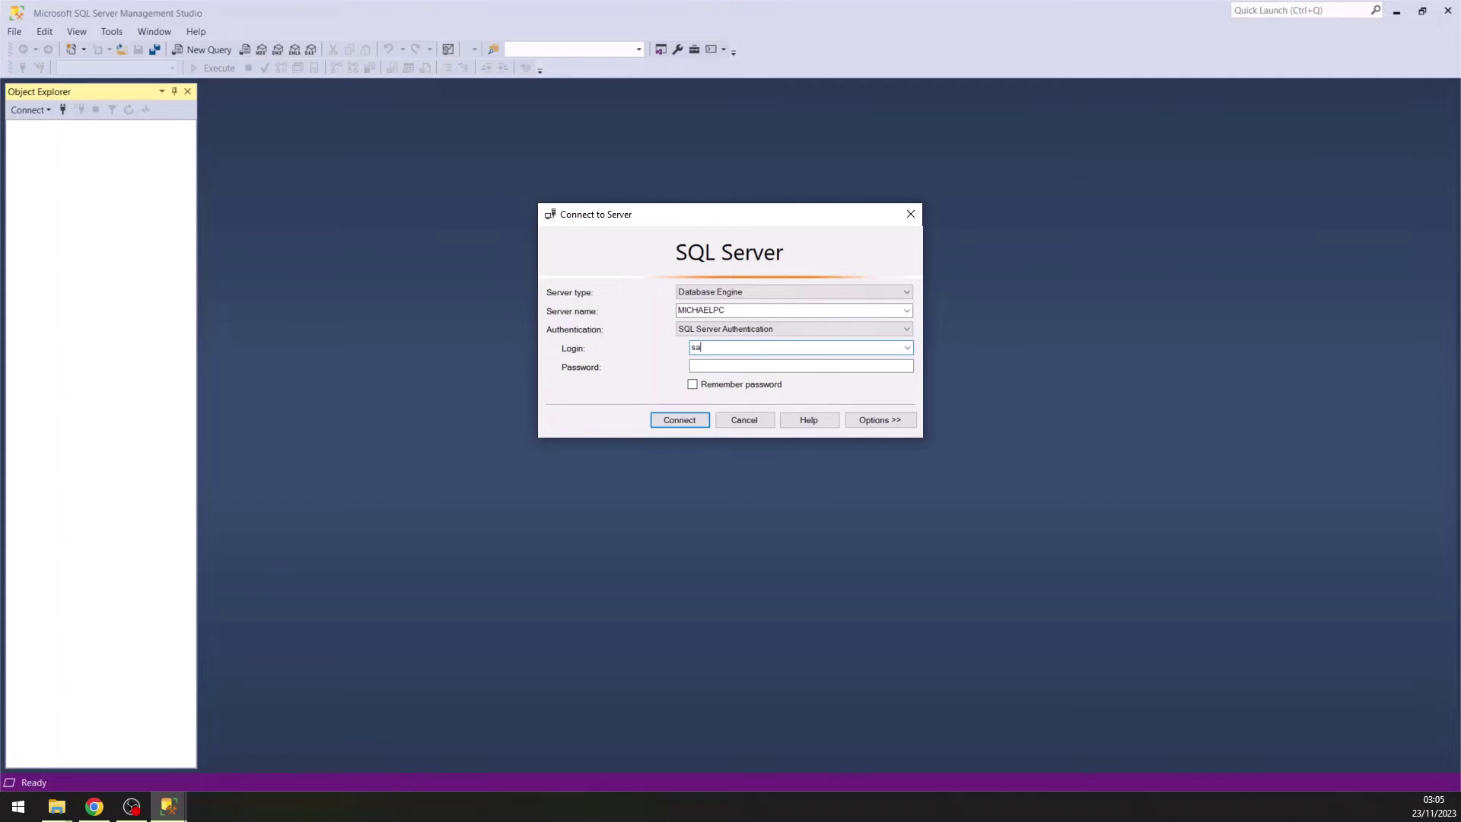
{"action": "key", "text": "Tab"}
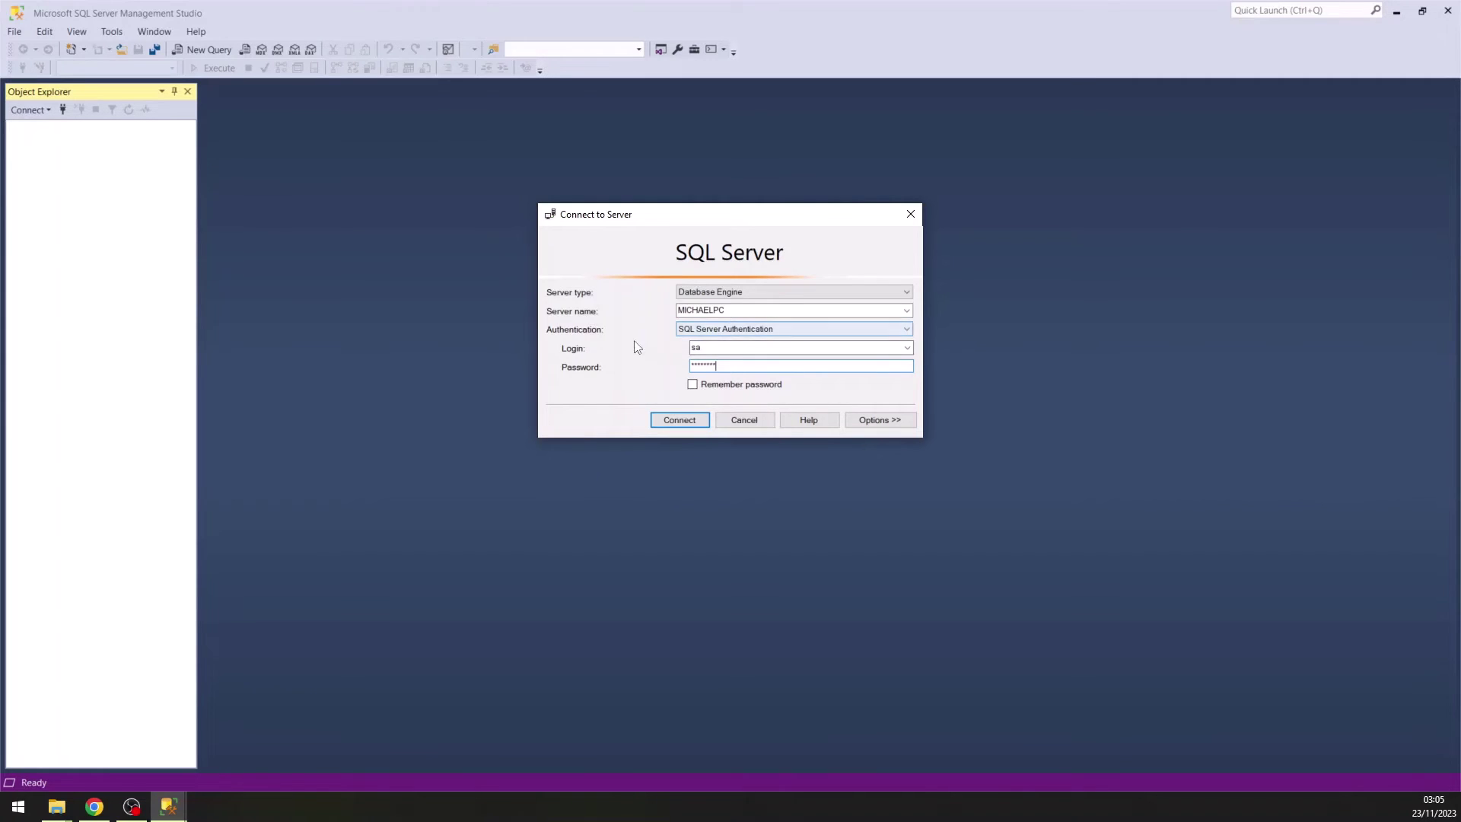
Connect to the local server as sa and widen the Object Explorer panel.
{"action": "left_click", "coordinate": [672, 420]}
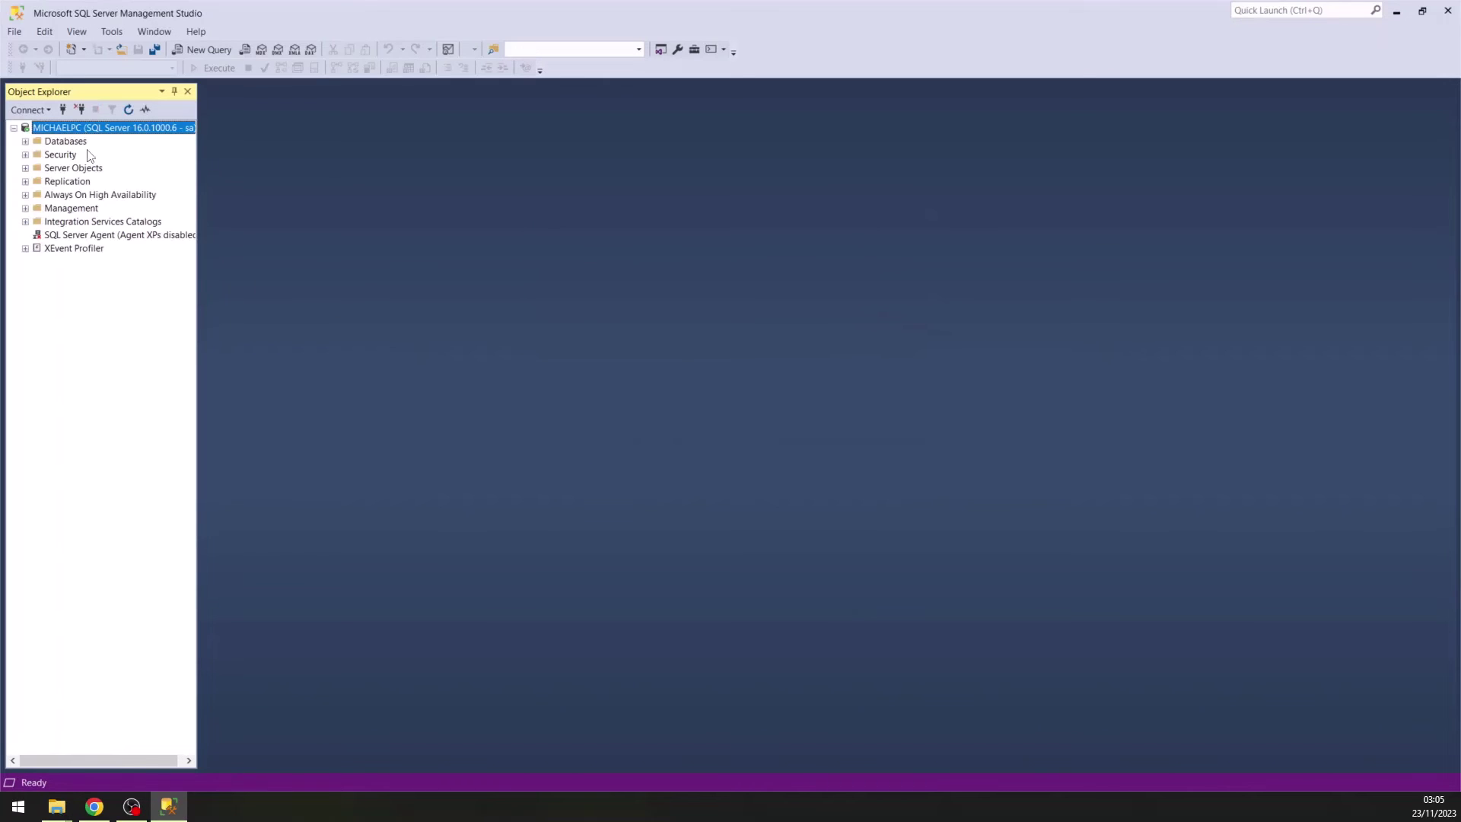
{"action": "left_click", "coordinate": [84, 143]}
{"action": "left_click", "coordinate": [83, 128]}
{"action": "left_click_drag", "start_coordinate": [198, 258], "coordinate": [489, 268]}
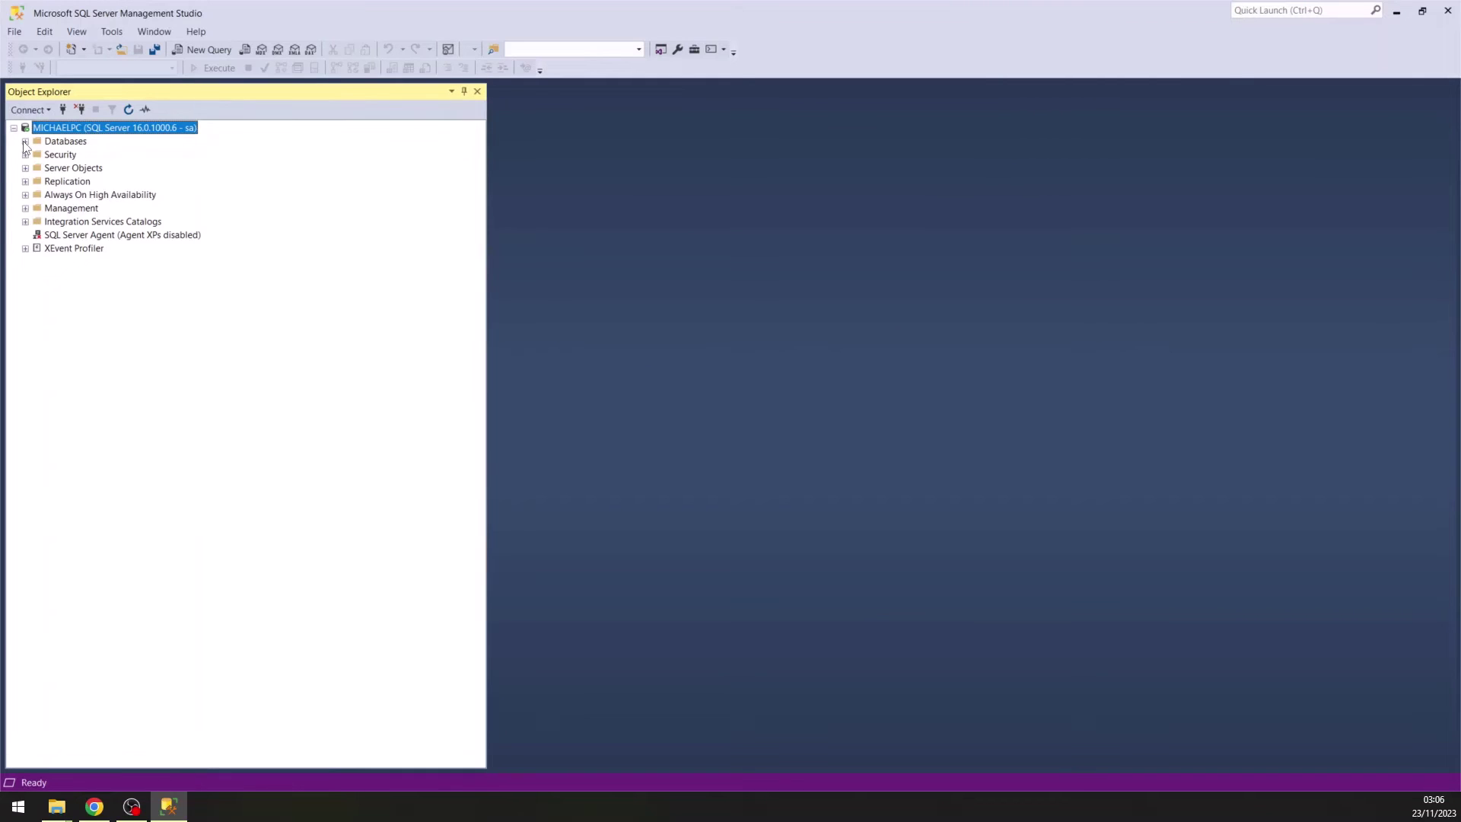
Expand Databases and System Databases to view master, model, msdb and tempdb, then collapse them.
{"action": "left_click", "coordinate": [25, 141]}
{"action": "left_click", "coordinate": [65, 144]}
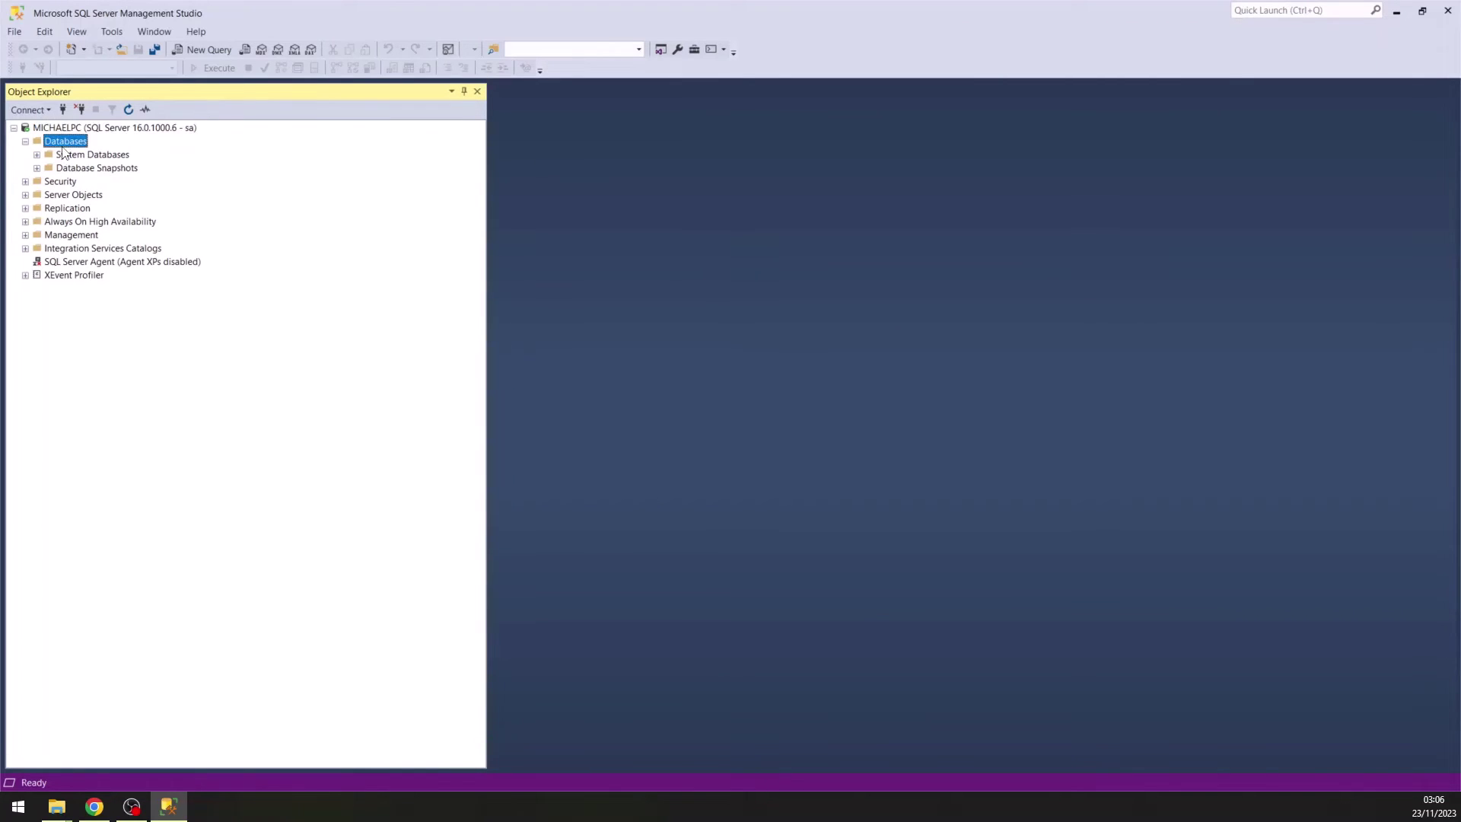
{"action": "left_click", "coordinate": [74, 155]}
{"action": "left_click", "coordinate": [36, 155]}
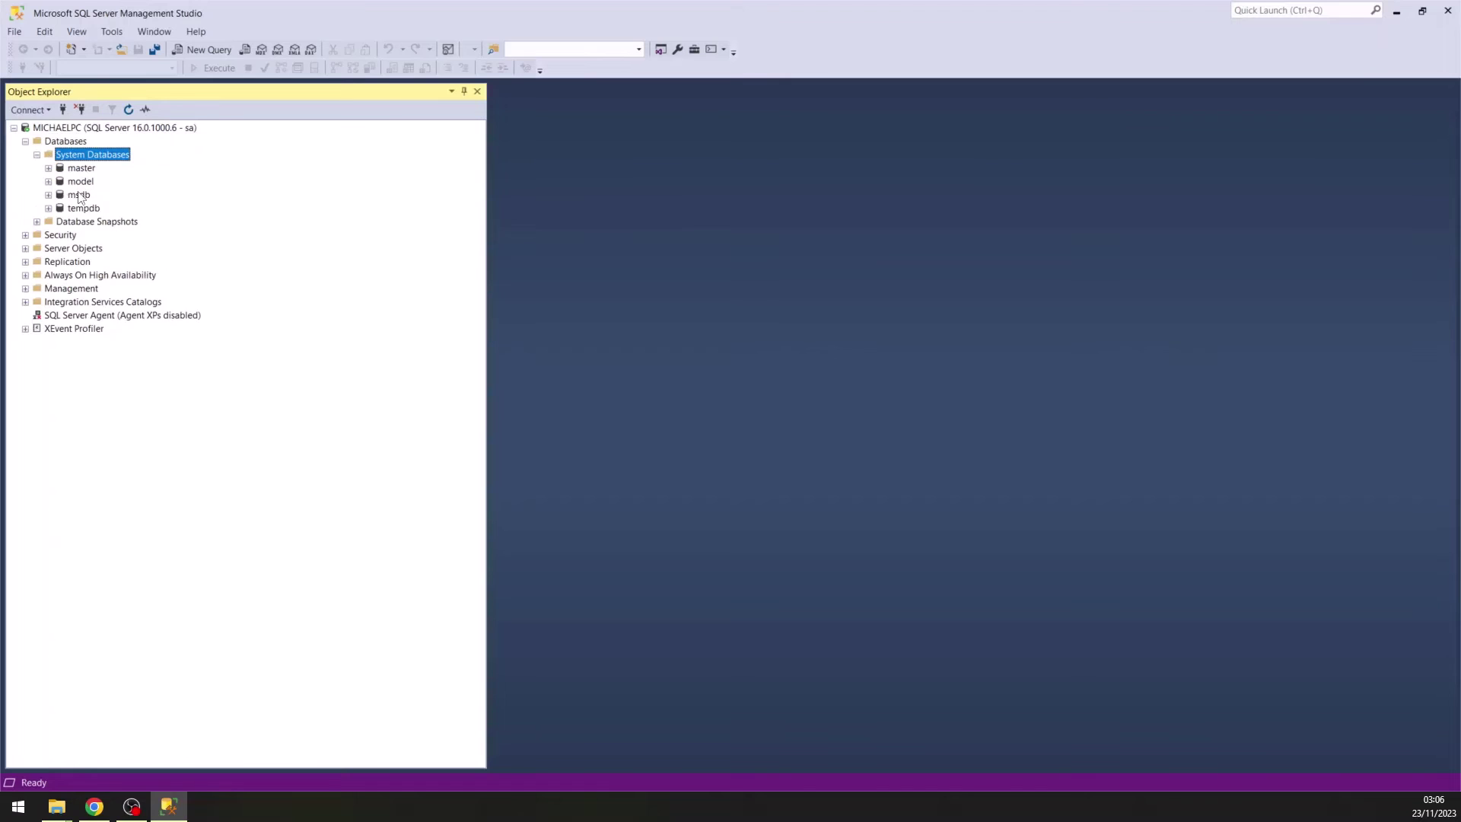
{"action": "left_click", "coordinate": [35, 153]}
{"action": "left_click", "coordinate": [25, 142]}
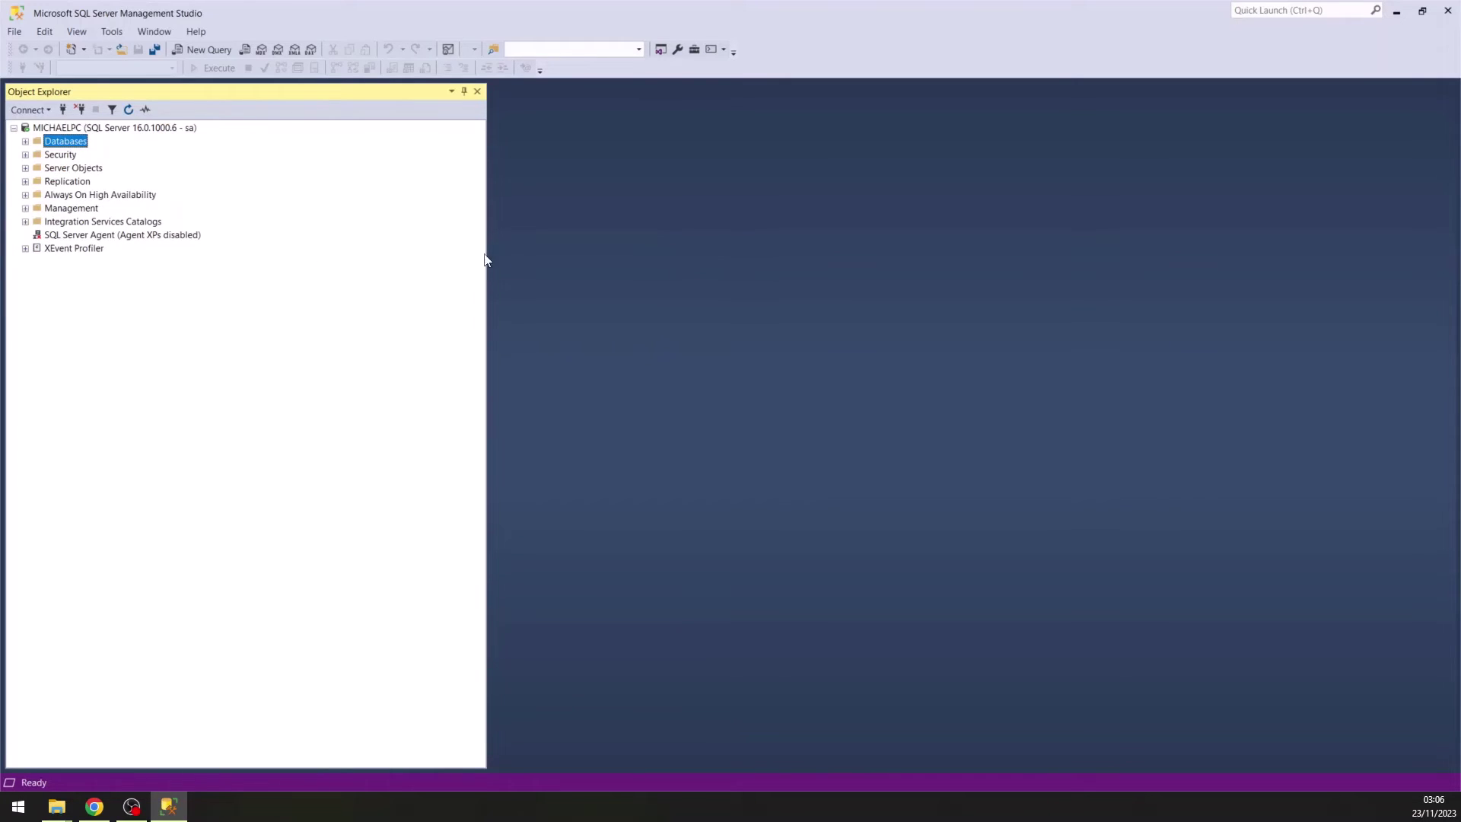
{"action": "left_click", "coordinate": [166, 128]}
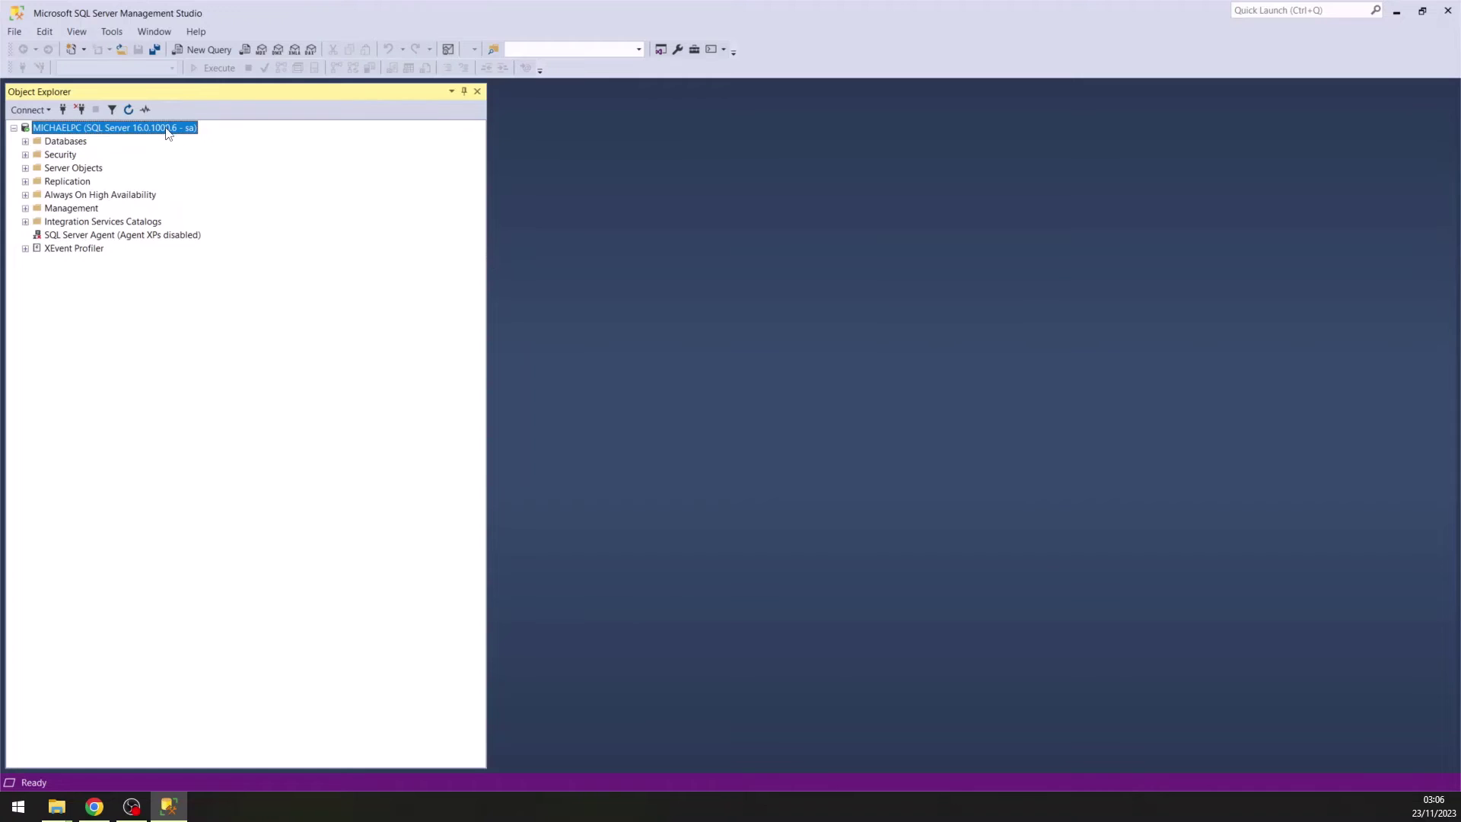
In a new query window, type CREATE DATABASE MiPrimeraBaseDatos.
{"action": "left_click", "coordinate": [206, 53]}
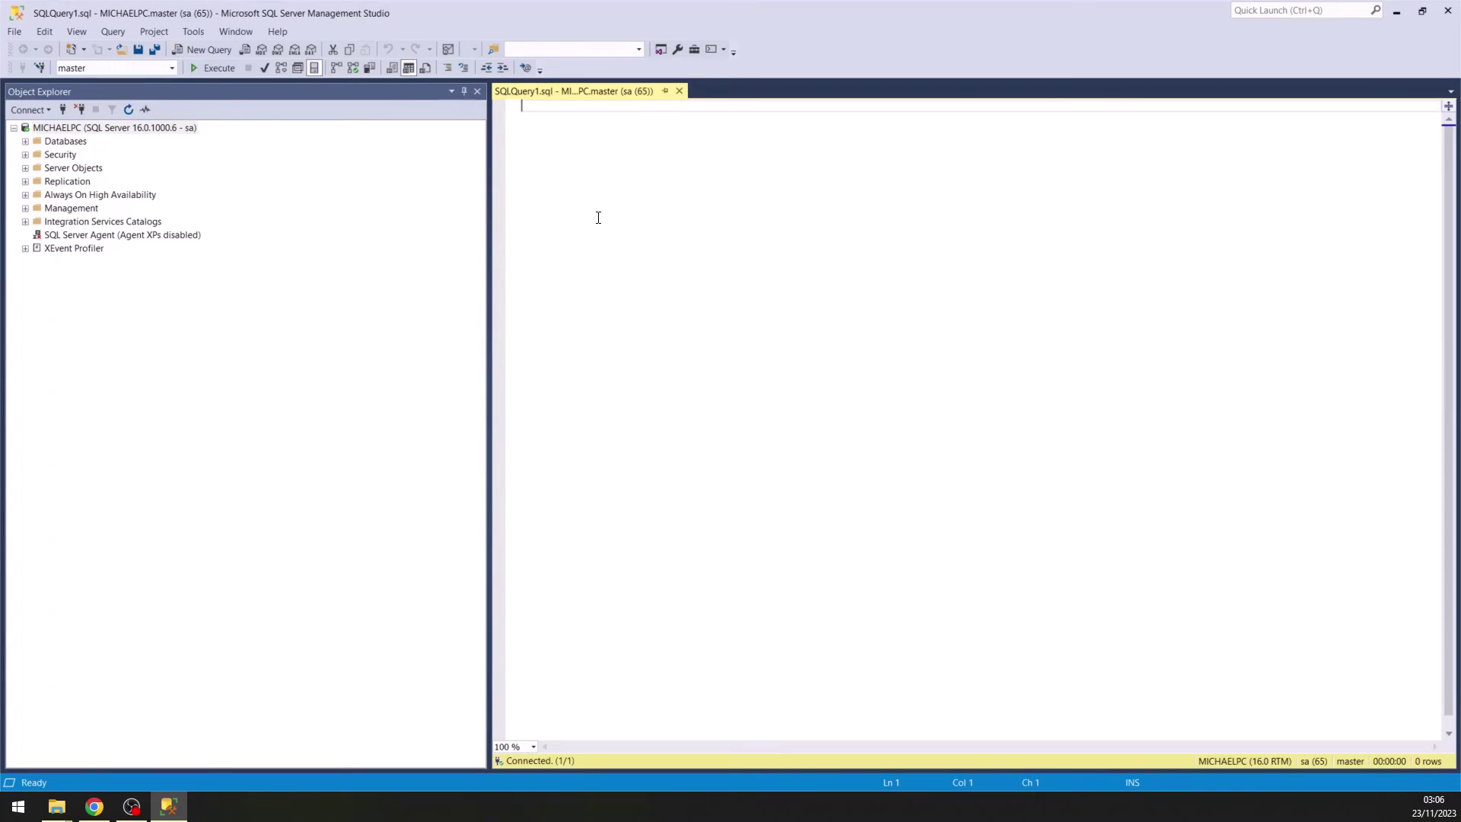
{"action": "key", "text": "Return"}
{"action": "key", "text": "Return"}
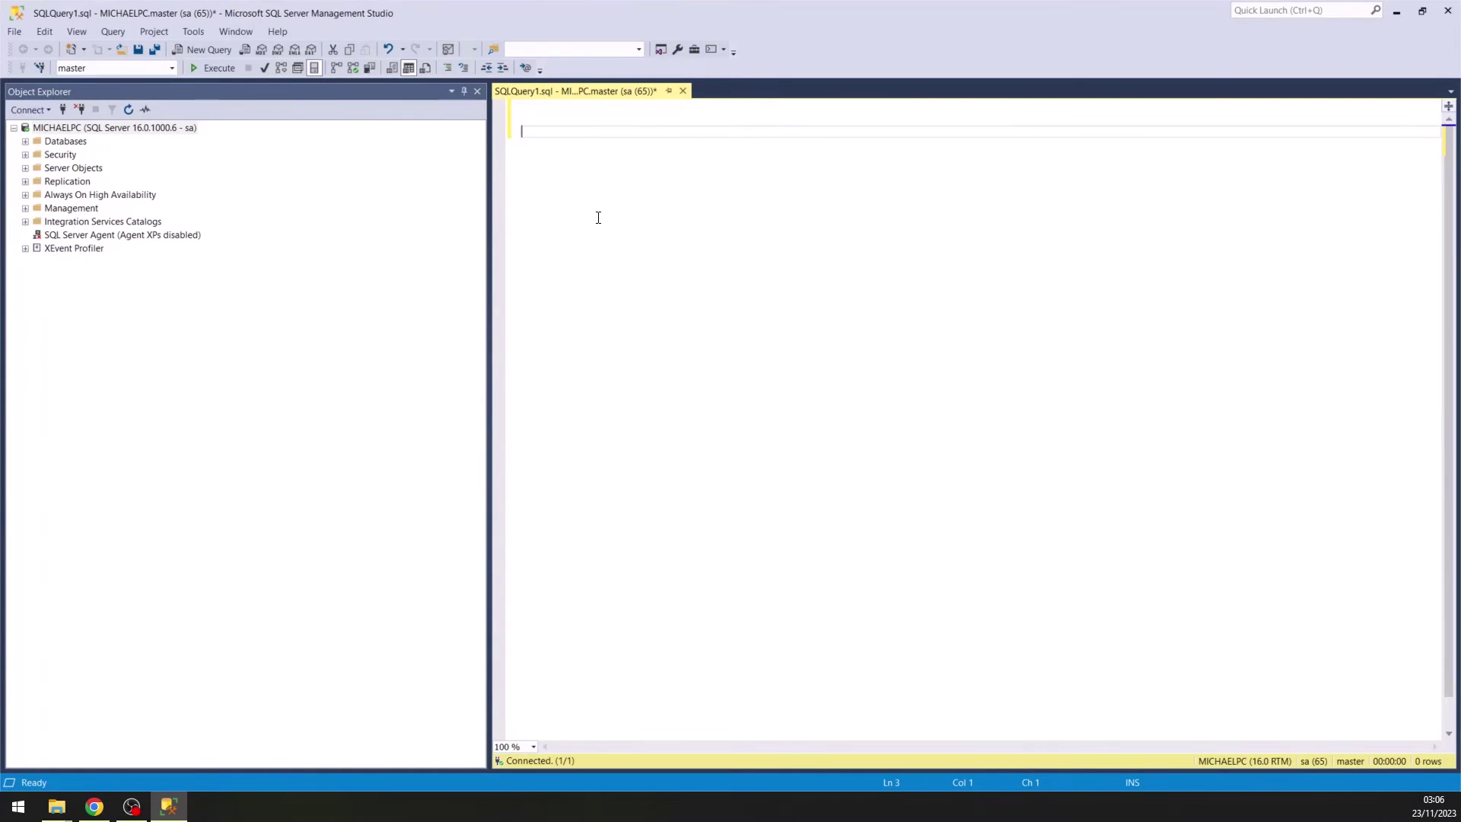
{"action": "type", "text": "CREATE DAB"}
{"action": "key", "text": "BackSpace"}
{"action": "key", "text": "BackSpace"}
{"action": "key", "text": "BackSpace"}
{"action": "key", "text": "BackSpace"}
{"action": "key", "text": "BackSpace"}
{"action": "type", "text": "BAS"}
{"action": "type", "text": "MiPrimeraBaseDatos"}
Add a GO separator on the line after the CREATE DATABASE statement.
{"action": "scroll", "coordinate": [730, 333], "scroll_direction": "up", "scroll_amount": 5}
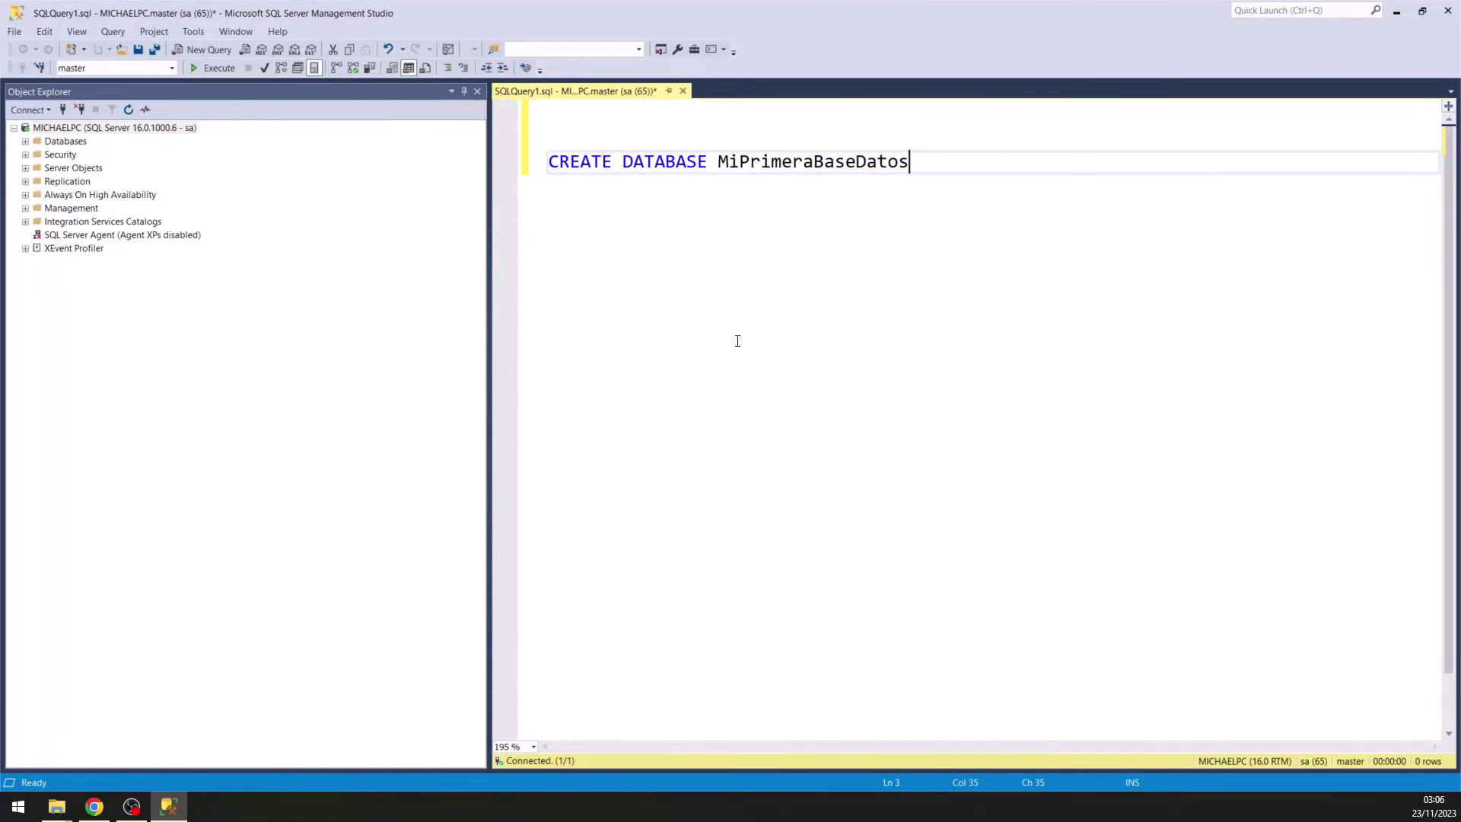
{"action": "key", "text": "Return"}
{"action": "type", "text": "GO"}
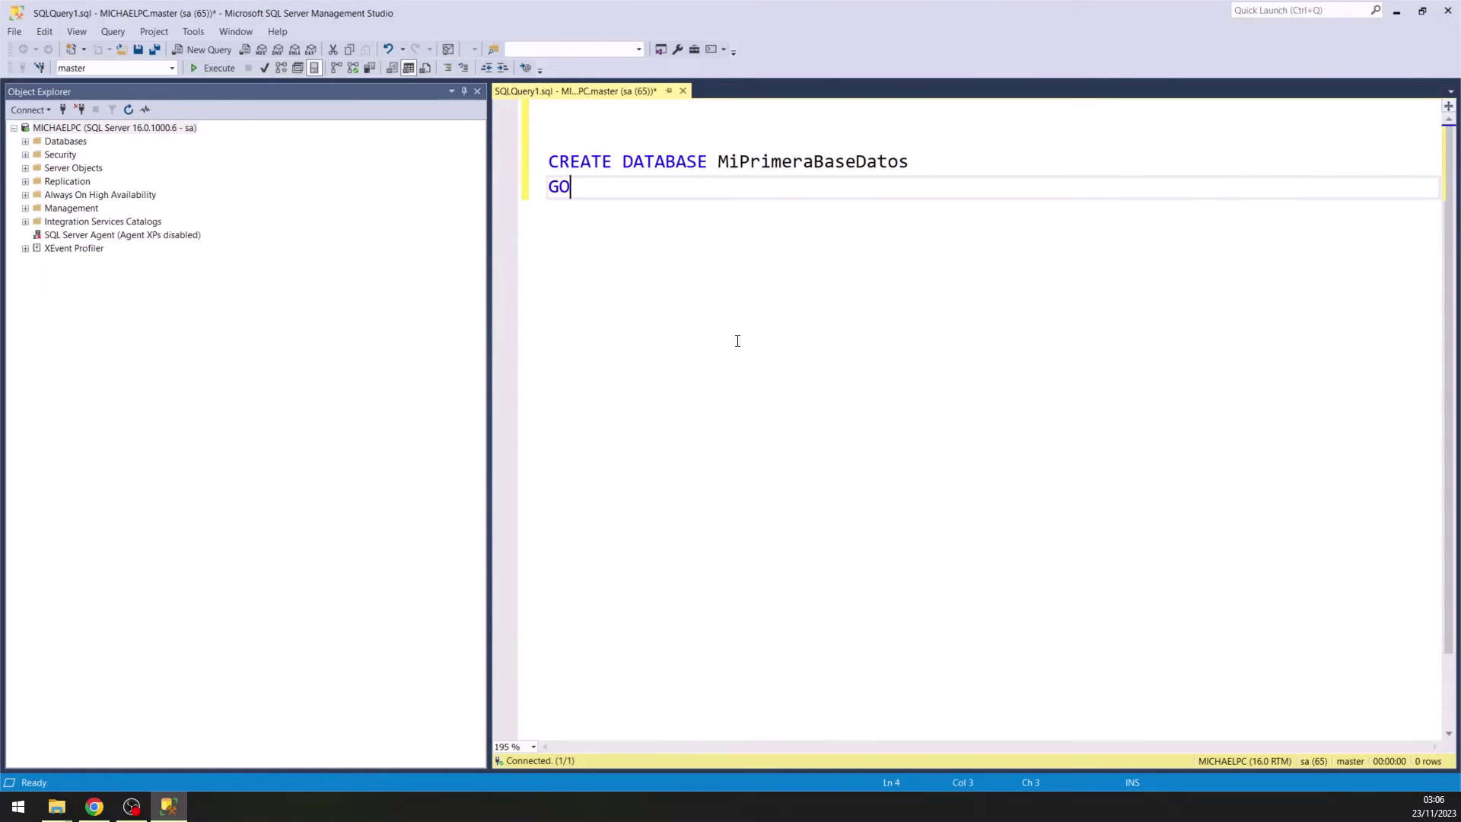
{"action": "key", "text": "Return"}
{"action": "key", "text": "Return"}
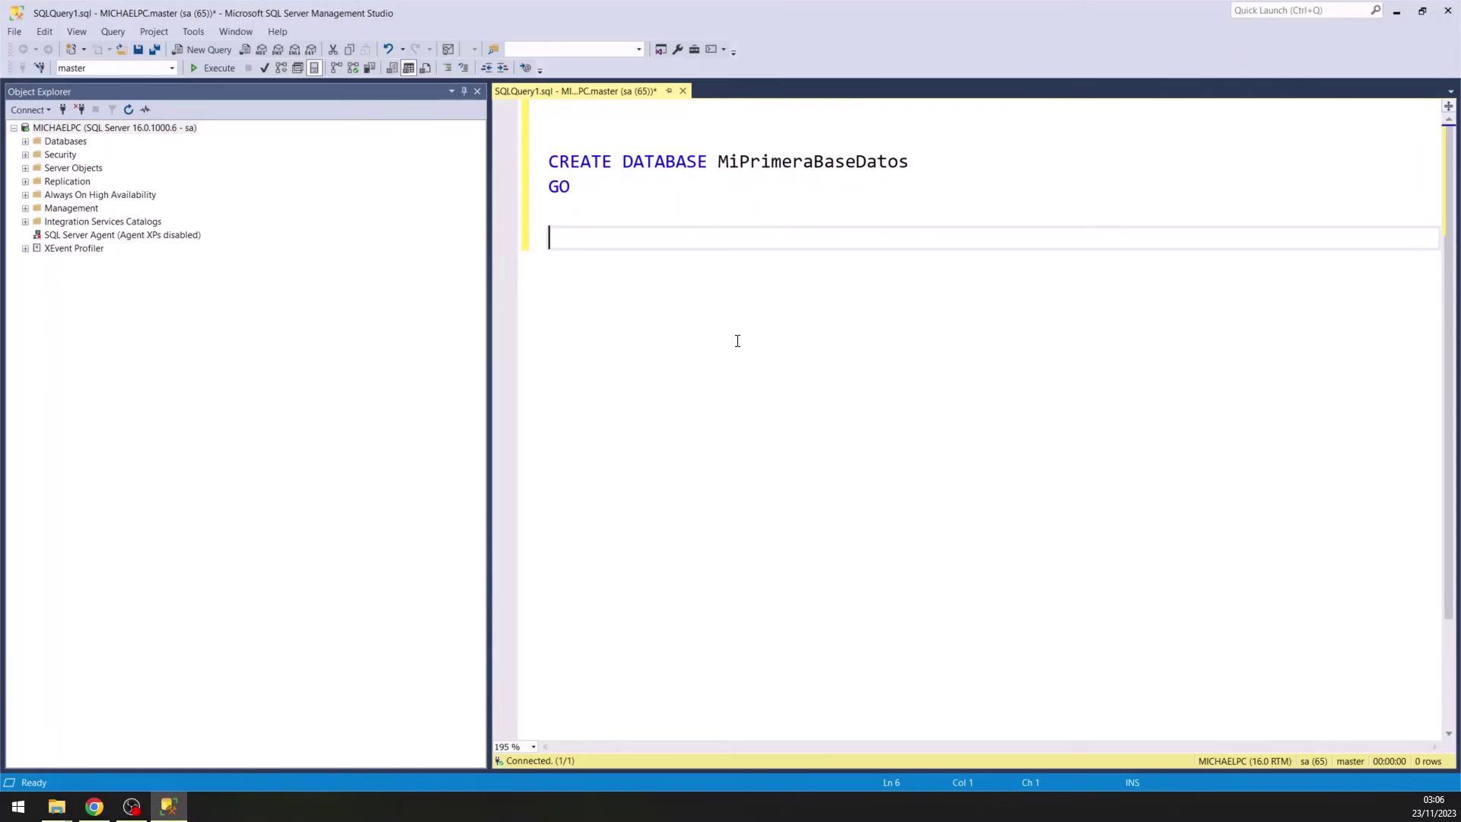
Execute CREATE DATABASE MiPrimeraBaseDatos and refresh Object Explorer's Databases list to show it.
{"action": "left_click_drag", "start_coordinate": [579, 194], "coordinate": [545, 161]}
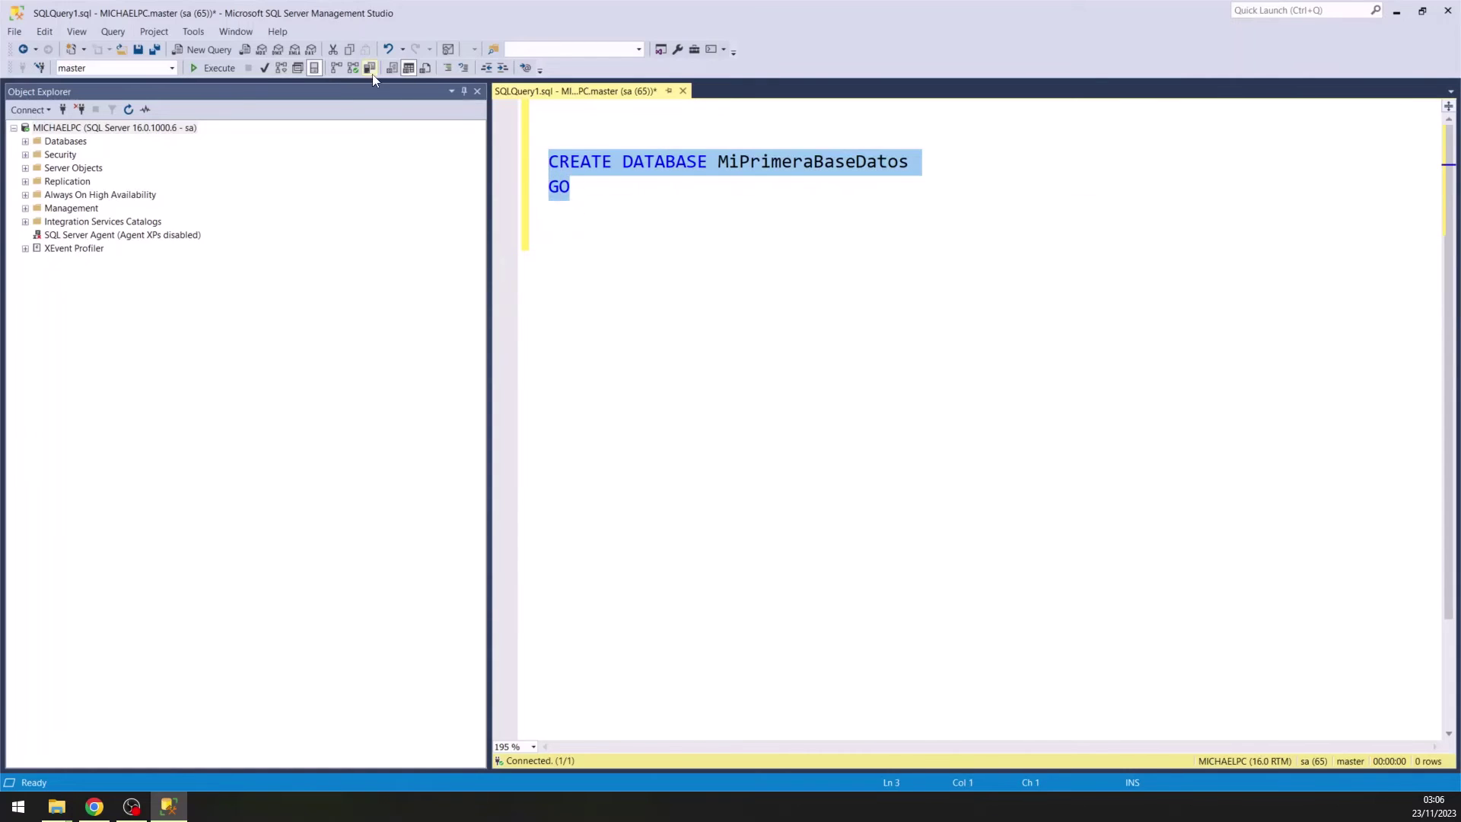
{"action": "left_click", "coordinate": [232, 69]}
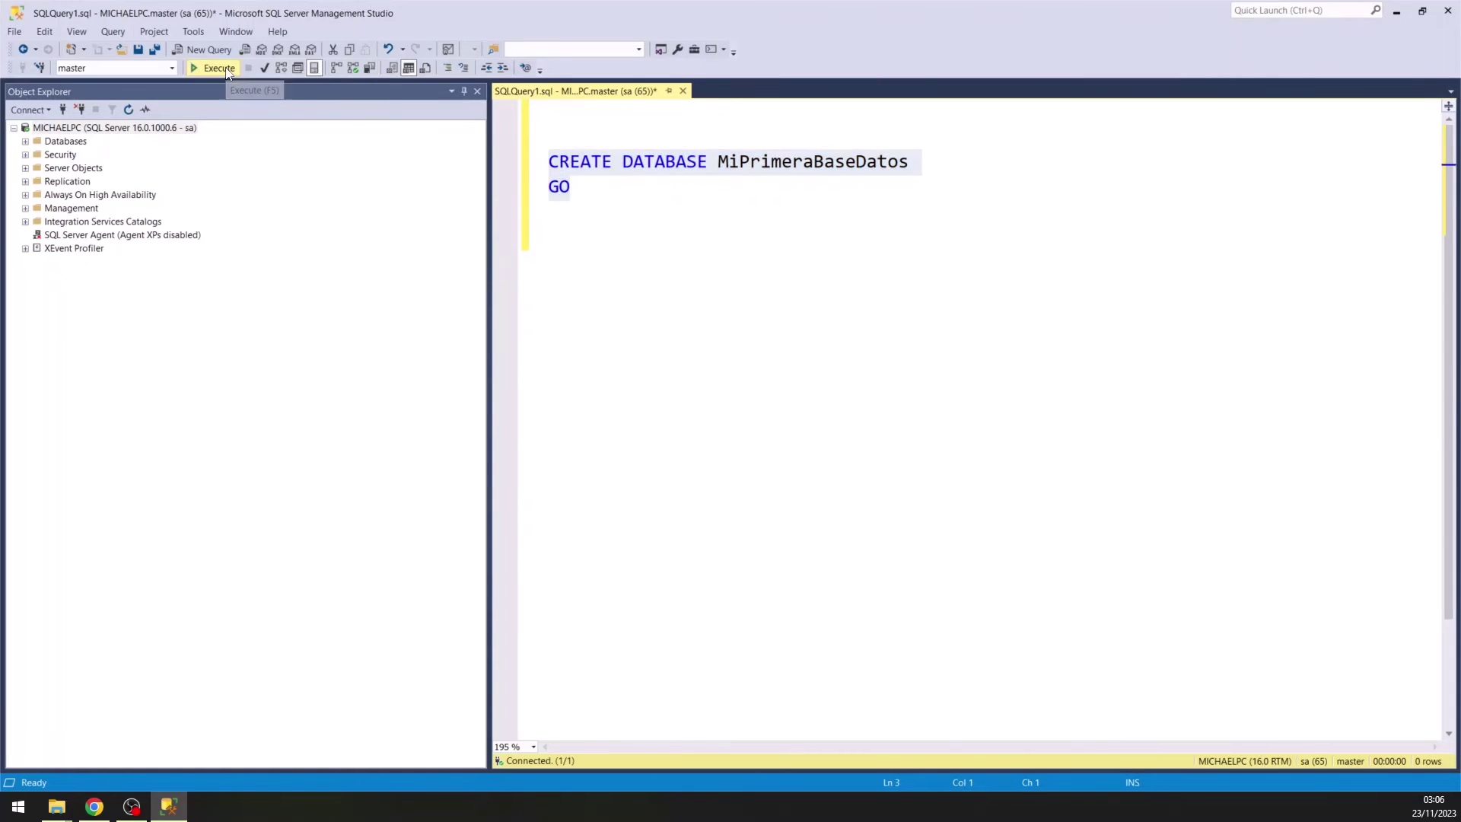
{"action": "left_click", "coordinate": [26, 143]}
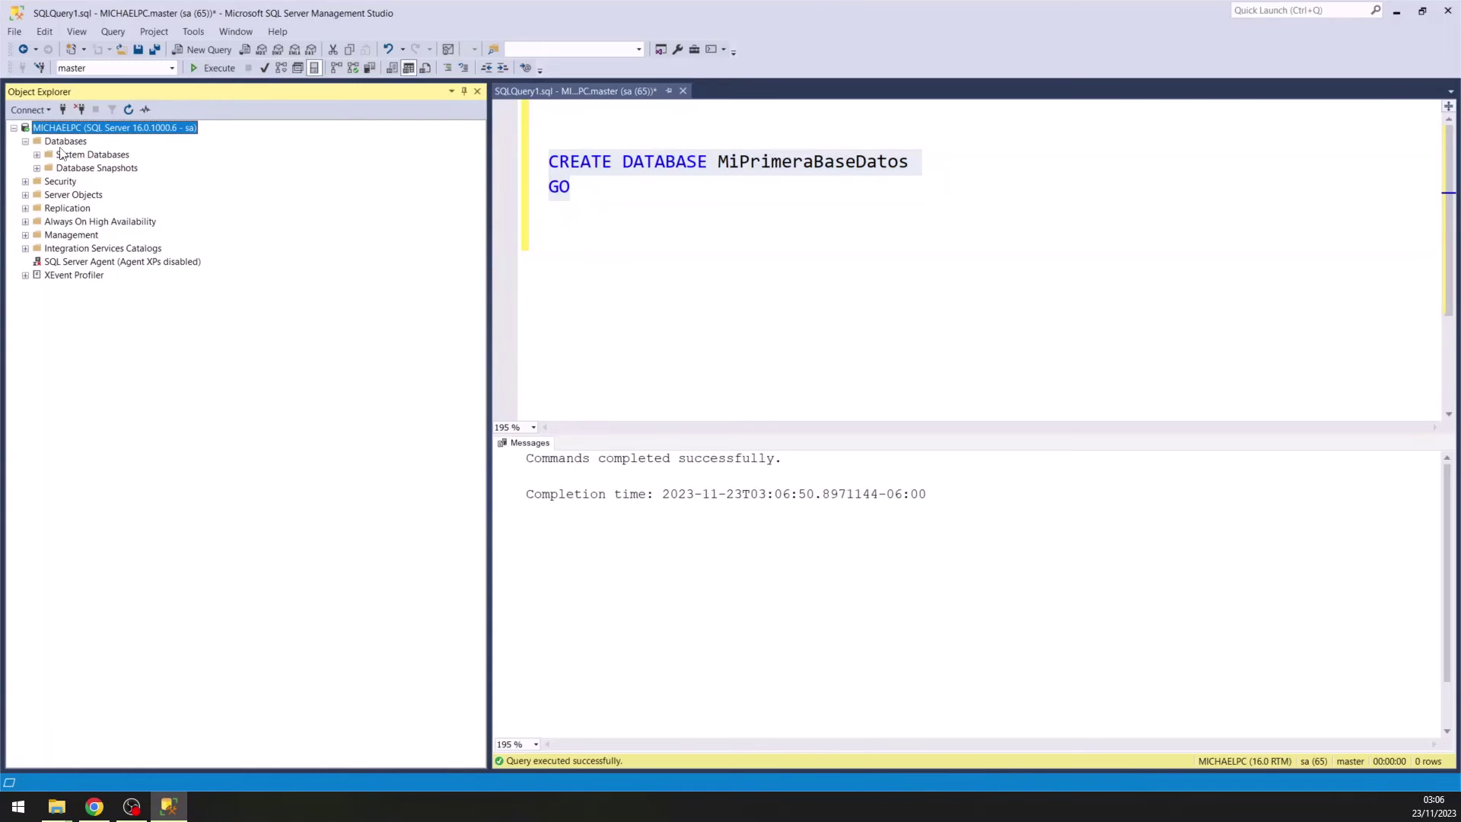
{"action": "left_click", "coordinate": [129, 110]}
{"action": "left_click", "coordinate": [83, 184]}
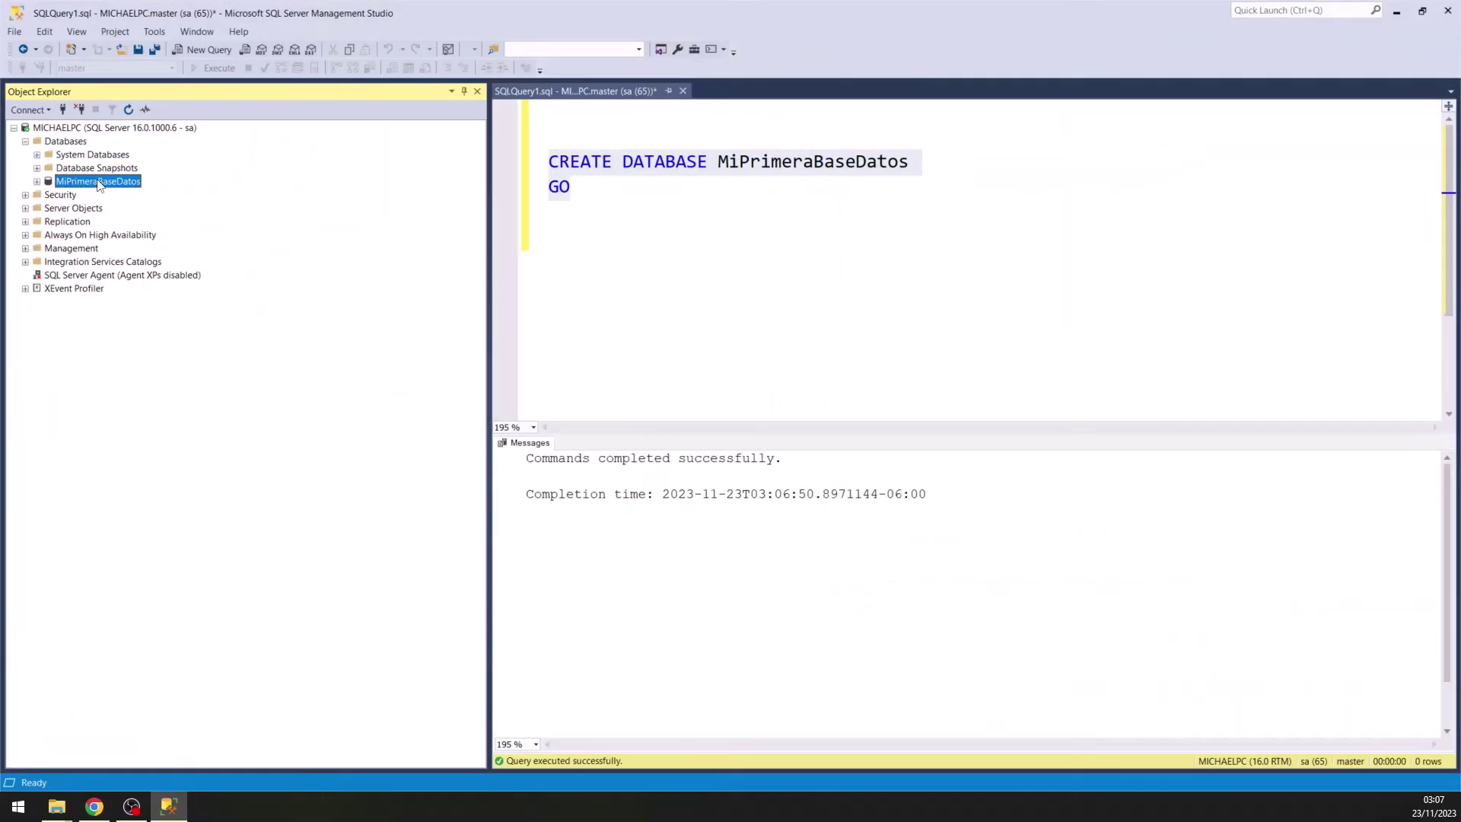
{"action": "left_click", "coordinate": [601, 229]}
Start a CREATE TABLE dbo.MiPrimeraTabla statement with an empty, indented column list.
{"action": "key", "text": "Return"}
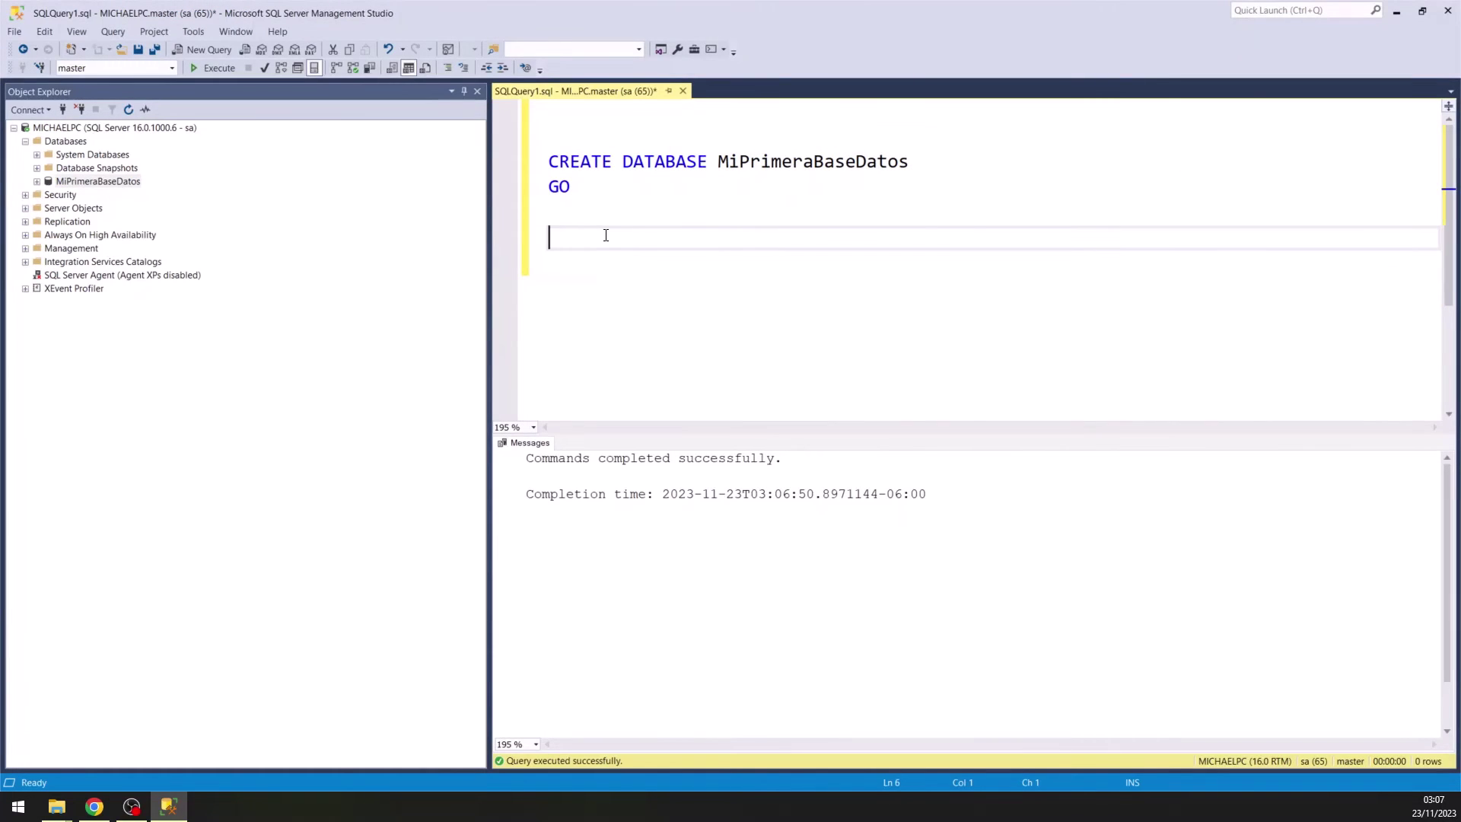
{"action": "type", "text": "CREATE TABLE dbo"}
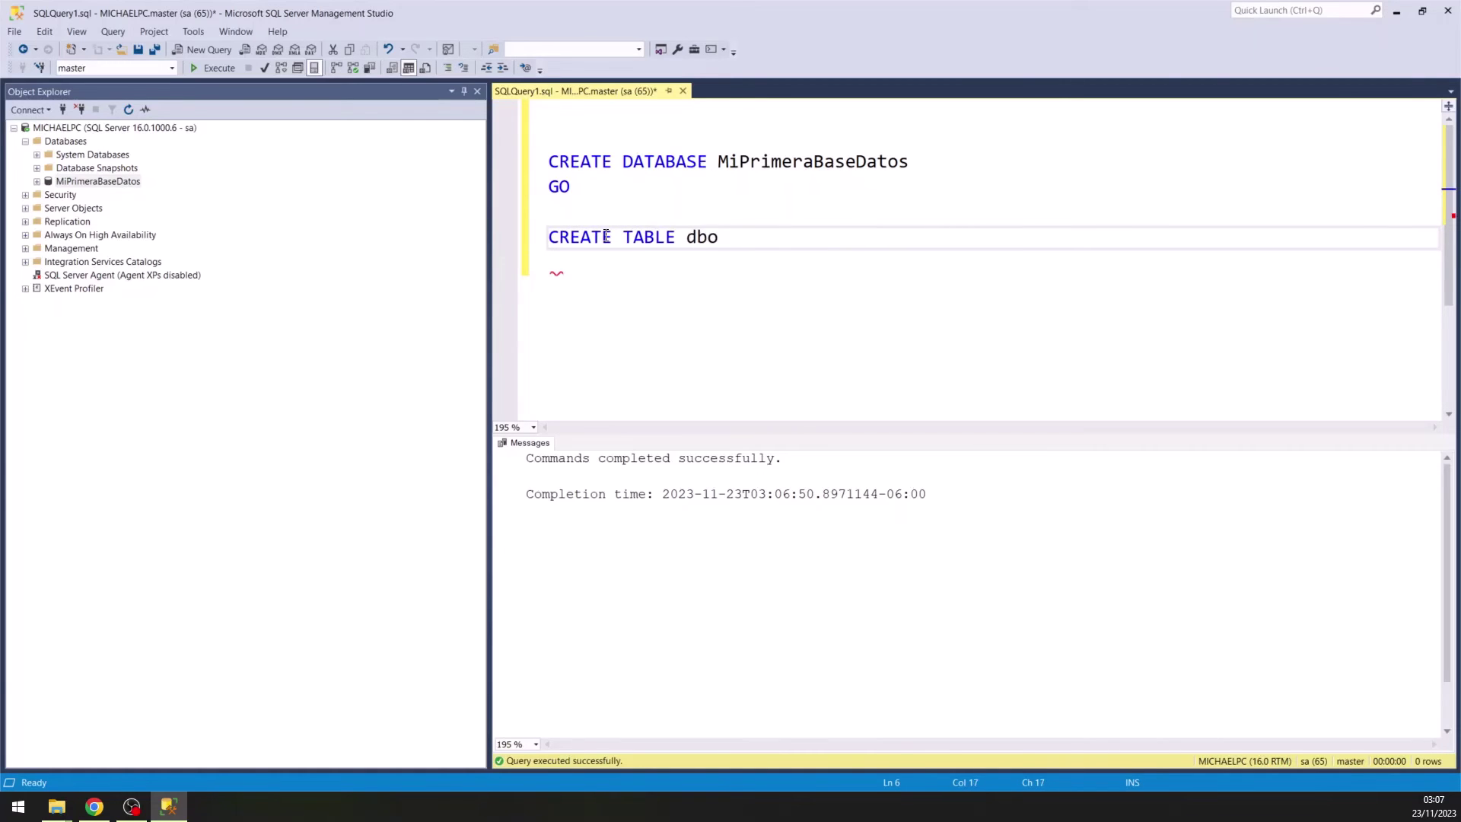
{"action": "type", "text": ".MiPrimeraTa"}
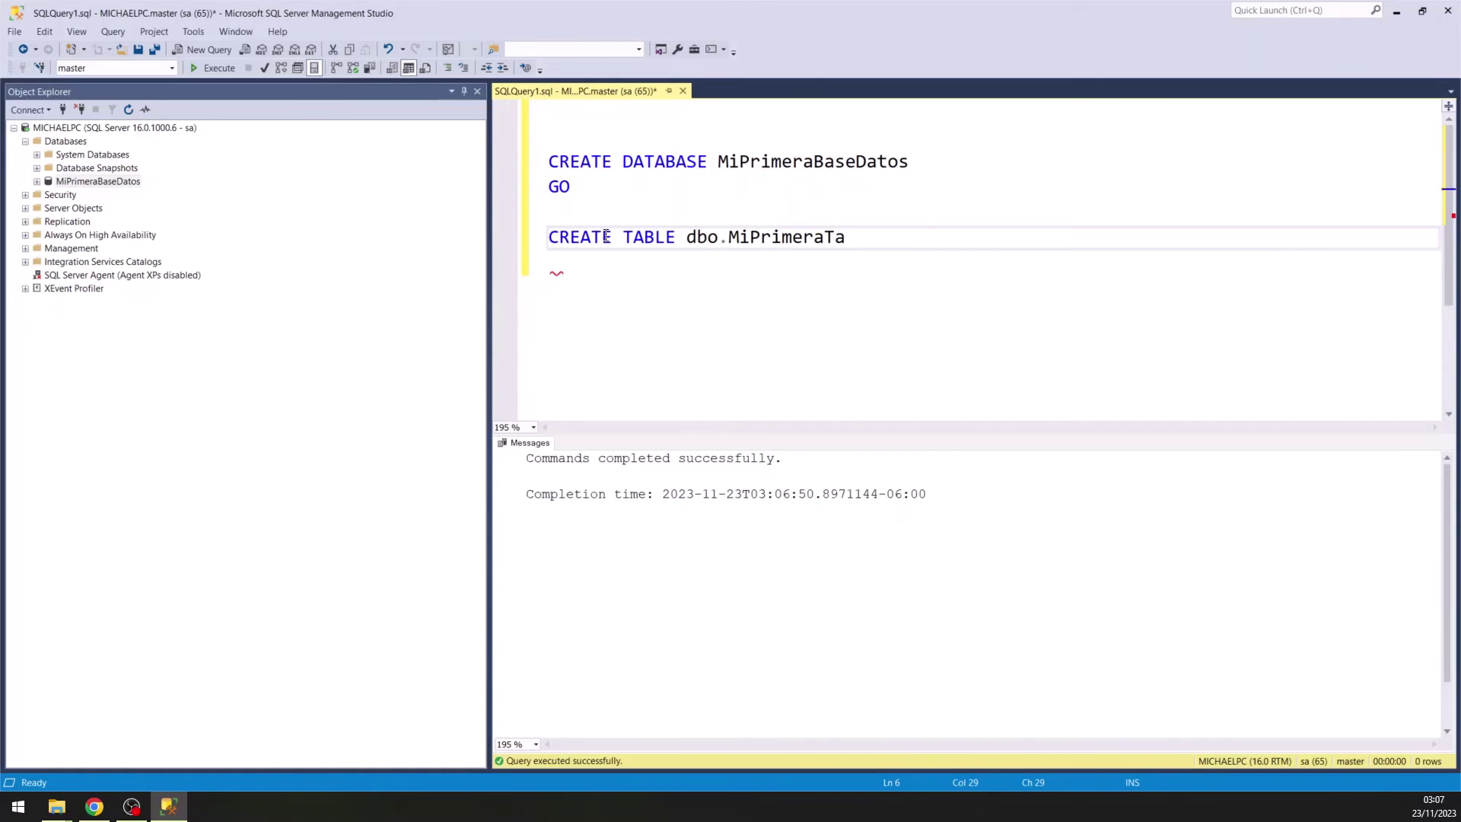
{"action": "type", "text": "bla*("}
{"action": "type", "text": "()"}
{"action": "key", "text": "Left"}
{"action": "key", "text": "Return"}
{"action": "key", "text": "Return"}
{"action": "key", "text": "Up"}
{"action": "key", "text": "Tab"}
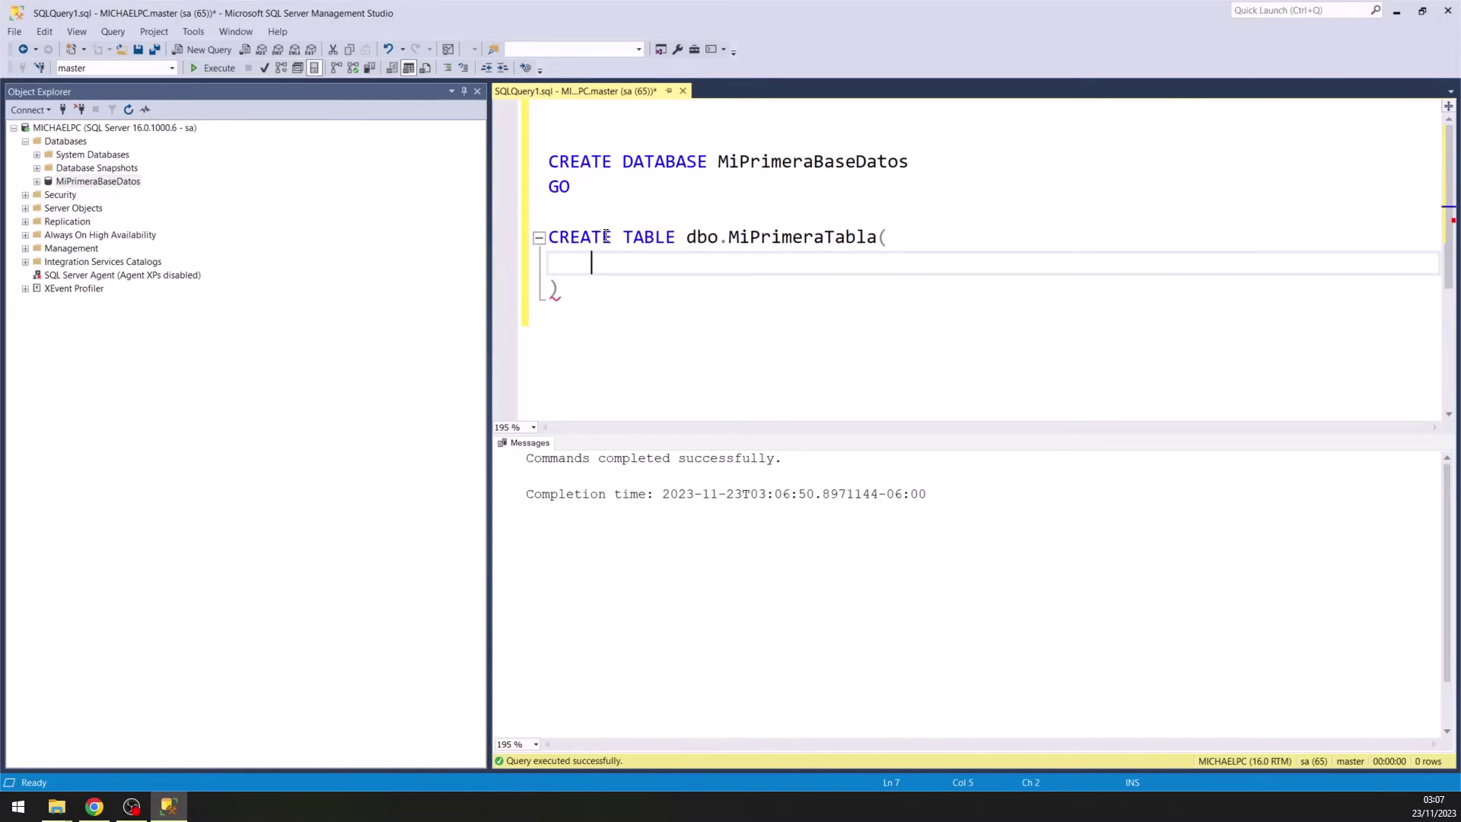
Define the columns Campo1 INT and Campo2 VARCHAR(10) inside the table definition.
{"action": "type", "text": "Campo1 INT,"}
{"action": "key", "text": "Return"}
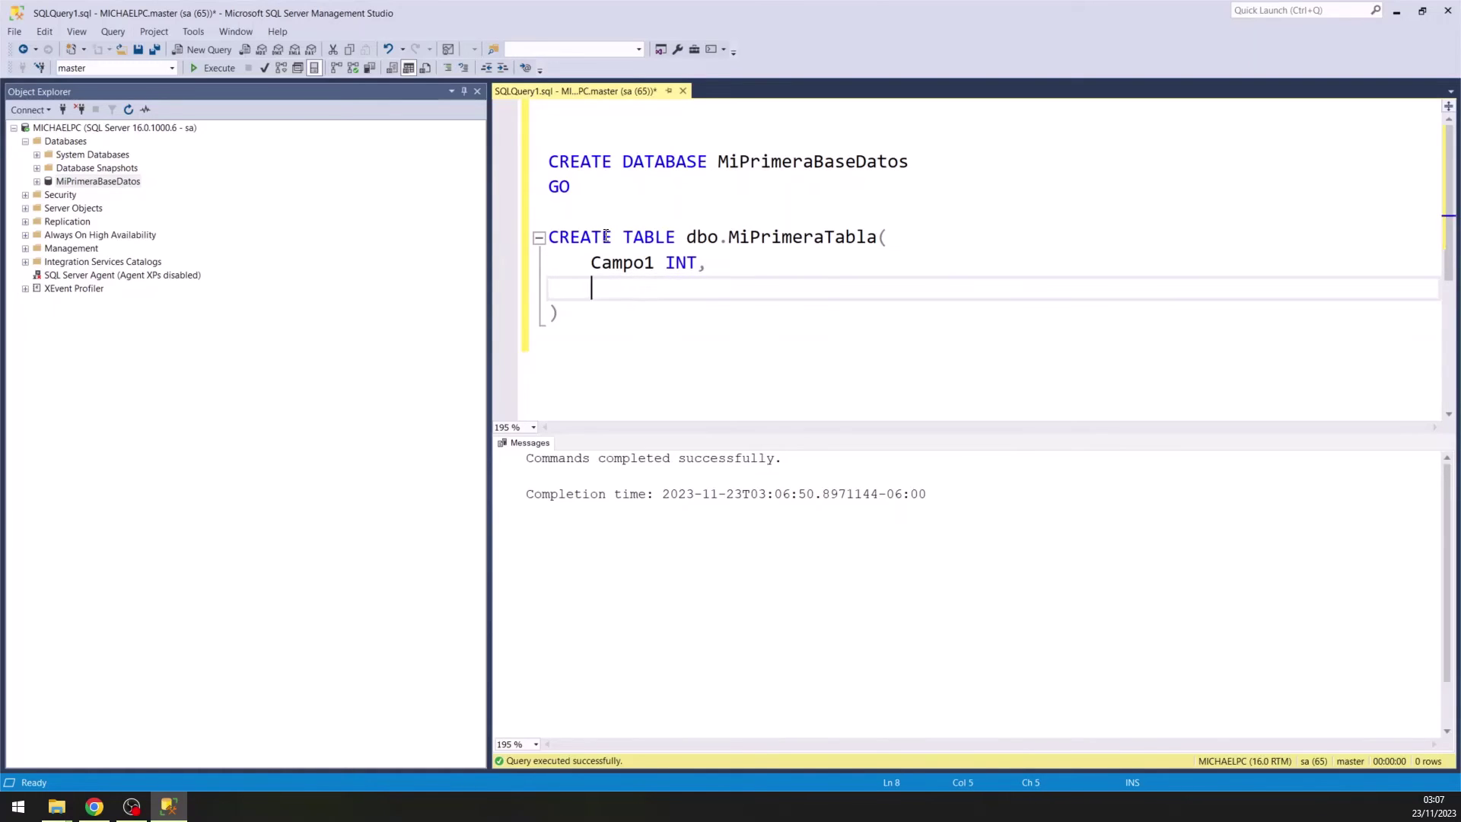
{"action": "type", "text": "Campo2 VARCHAR"}
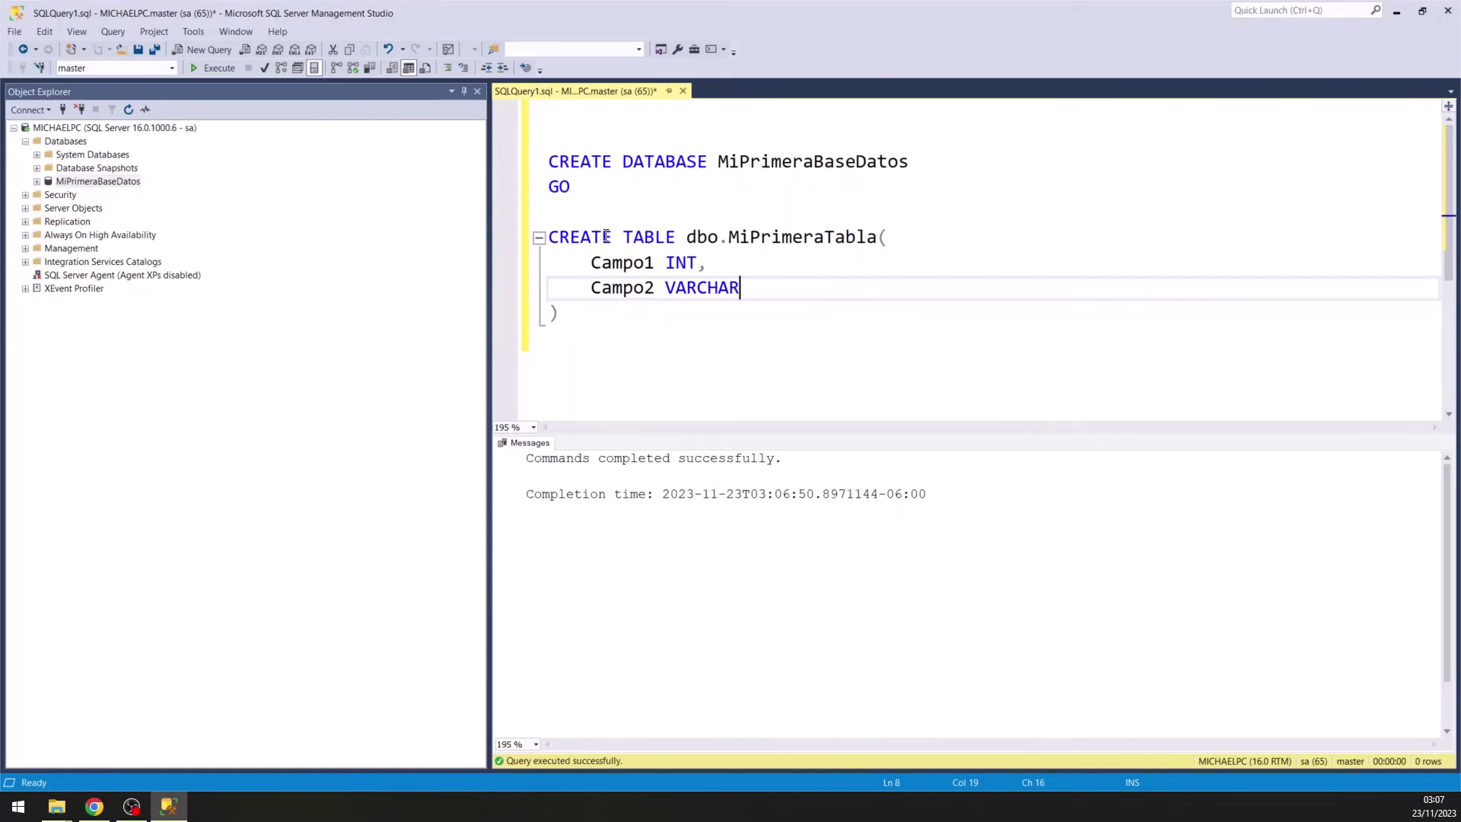
{"action": "type", "text": "(10"}
{"action": "type", "text": ")"}
{"action": "key", "text": "Left"}
{"action": "type", "text": "10"}
Execute the selected CREATE TABLE statement and expand MiPrimeraBaseDatos > Tables to look for it.
{"action": "left_click_drag", "start_coordinate": [609, 315], "coordinate": [533, 228]}
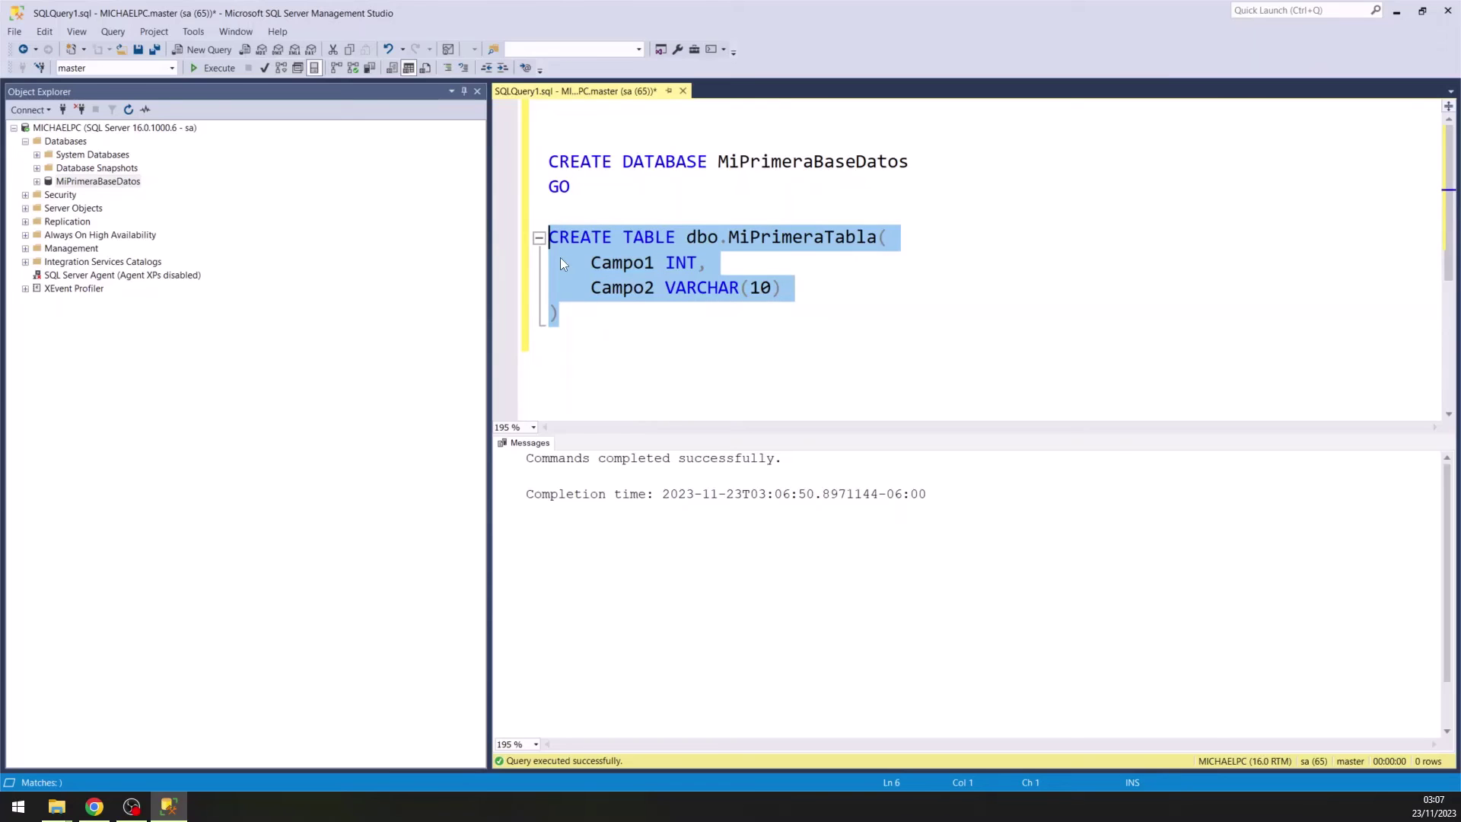
{"action": "left_click", "coordinate": [214, 68]}
{"action": "left_click", "coordinate": [608, 311]}
{"action": "double_click", "coordinate": [99, 182]}
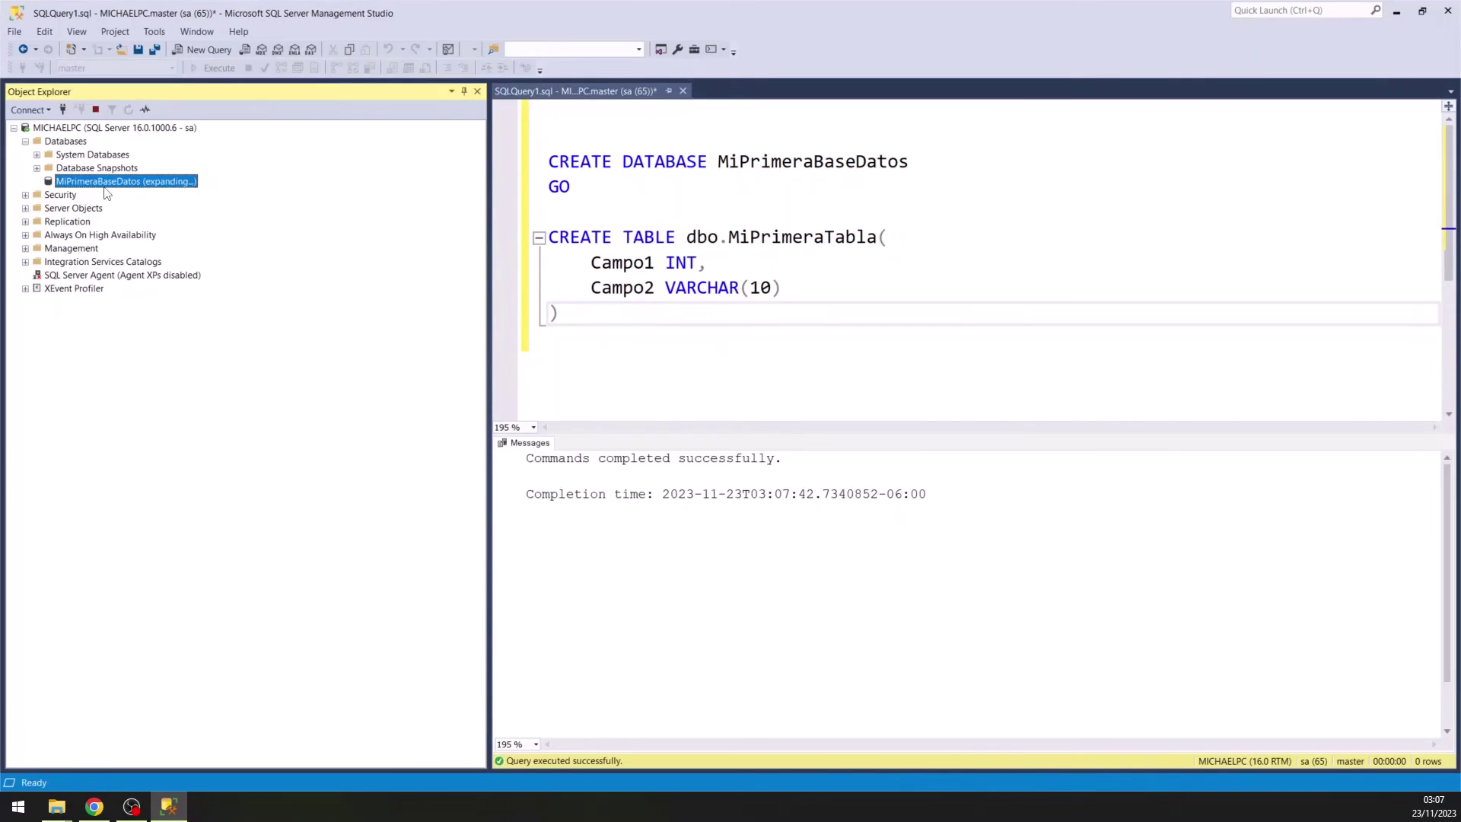
{"action": "double_click", "coordinate": [86, 209]}
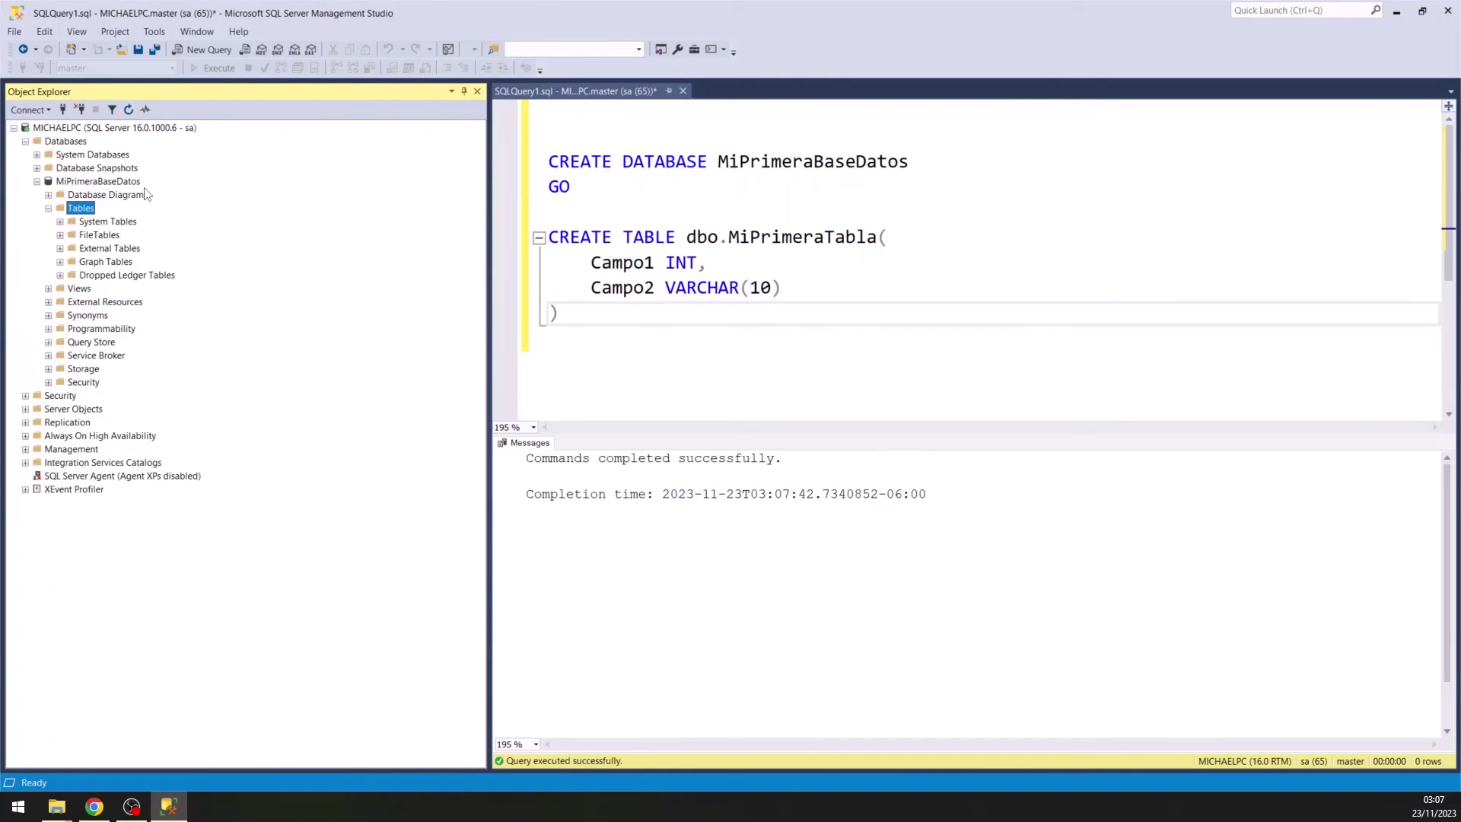
{"action": "left_click", "coordinate": [615, 263]}
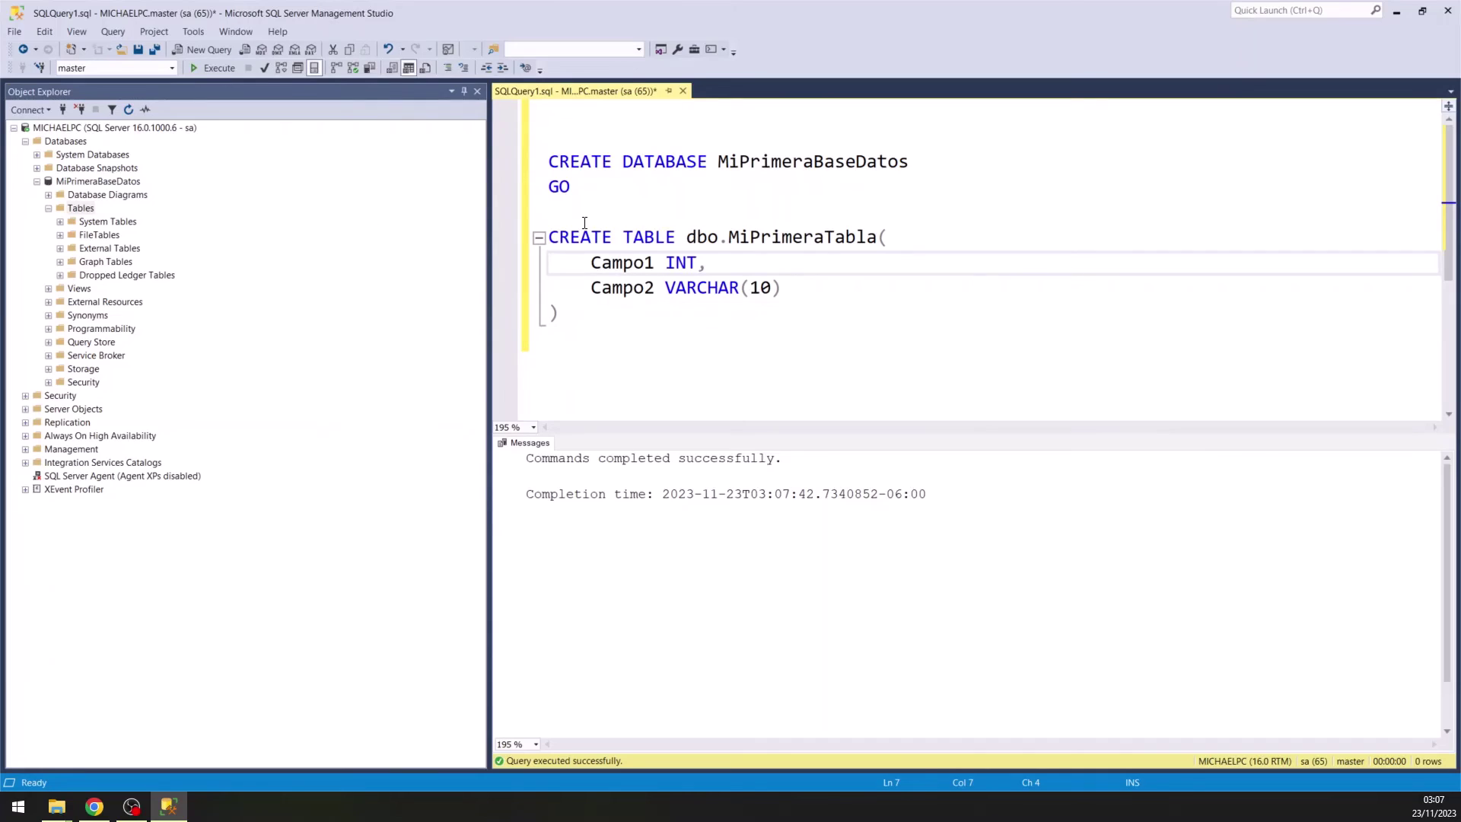
{"action": "left_click", "coordinate": [582, 188]}
Add a USE MiPrimeraBaseDatos line after GO and run it with F5.
{"action": "key", "text": "Return"}
{"action": "key", "text": "Return"}
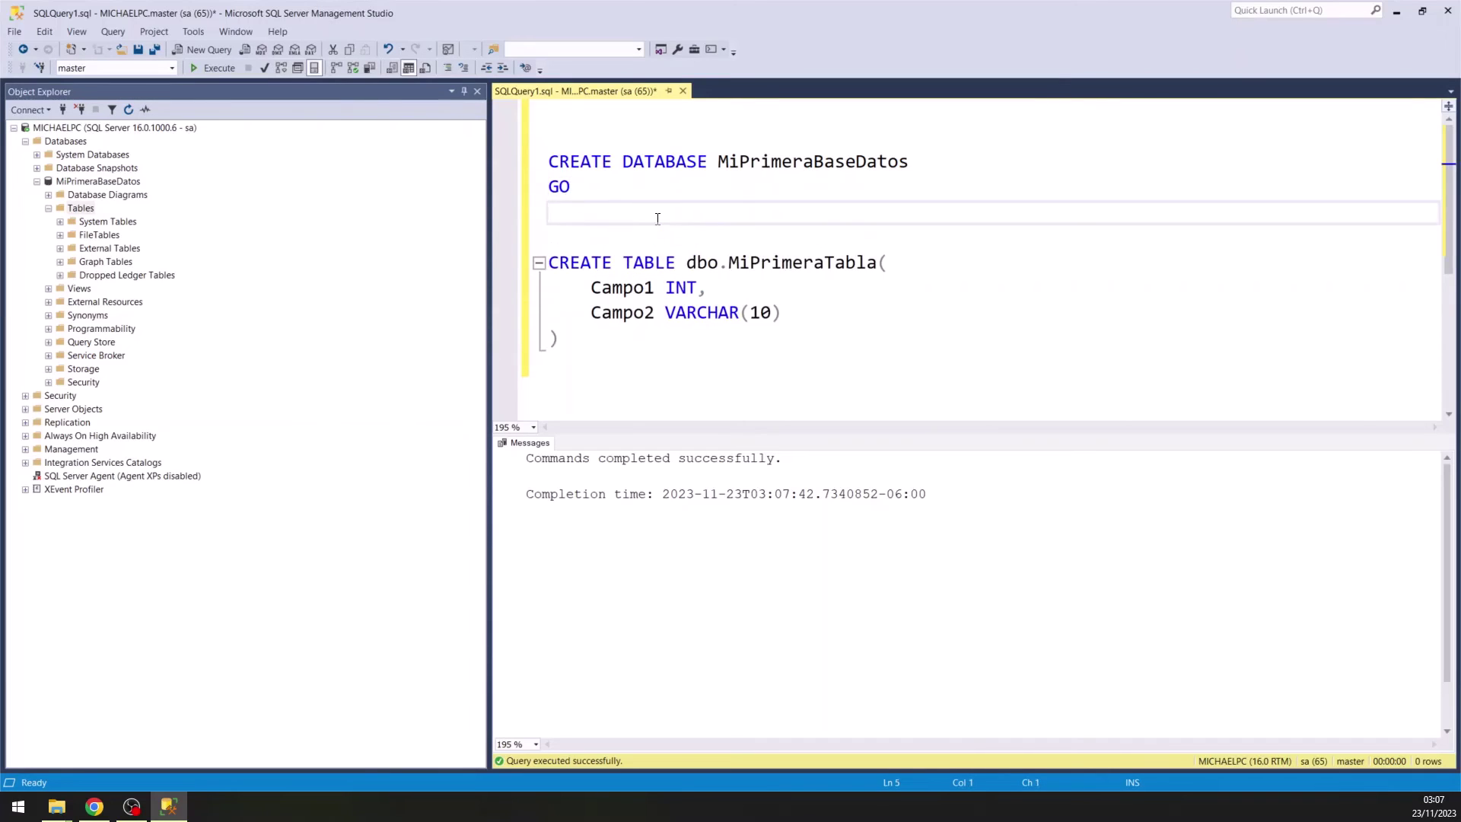
{"action": "type", "text": "USER"}
{"action": "key", "text": "BackSpace"}
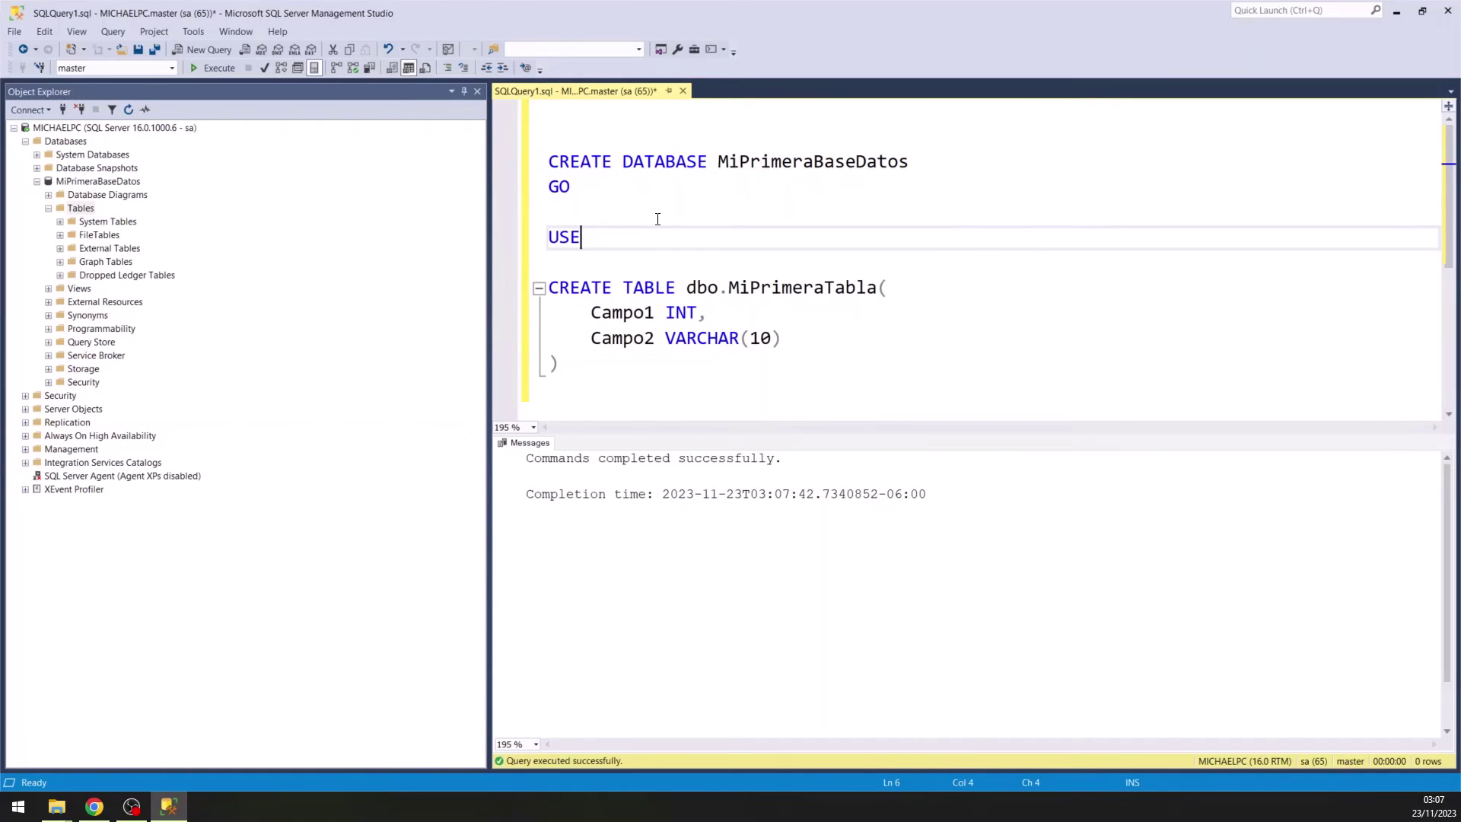
{"action": "double_click", "coordinate": [750, 160]}
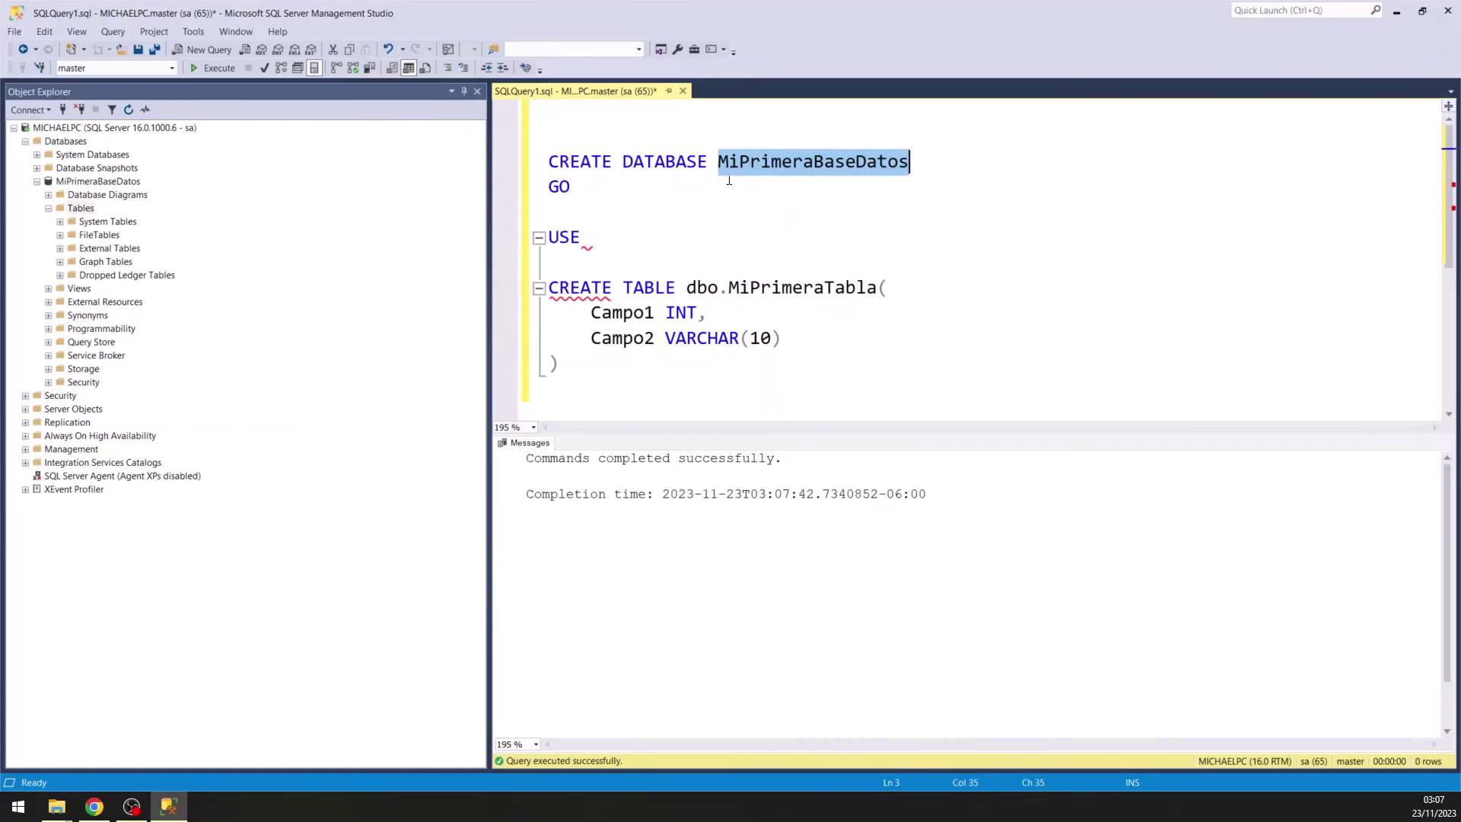
{"action": "key", "text": "ctrl+c"}
{"action": "left_click", "coordinate": [646, 232]}
{"action": "key", "text": "ctrl+v"}
{"action": "left_click_drag", "start_coordinate": [783, 236], "coordinate": [777, 221]}
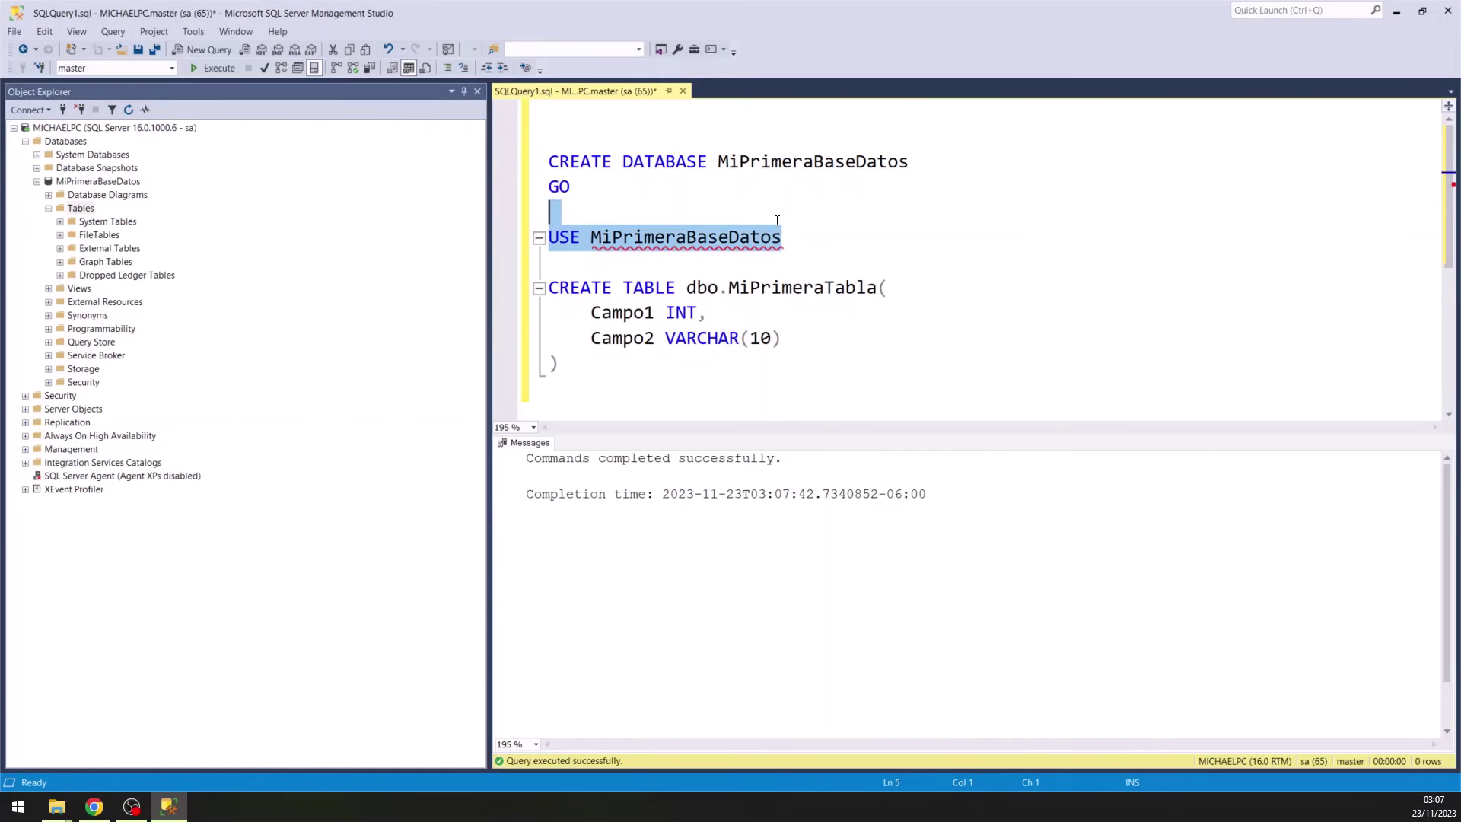
{"action": "key", "text": "F5"}
Rerun the CREATE TABLE dbo.MiPrimeraTabla block with F5 inside MiPrimeraBaseDatos.
{"action": "left_click", "coordinate": [729, 236]}
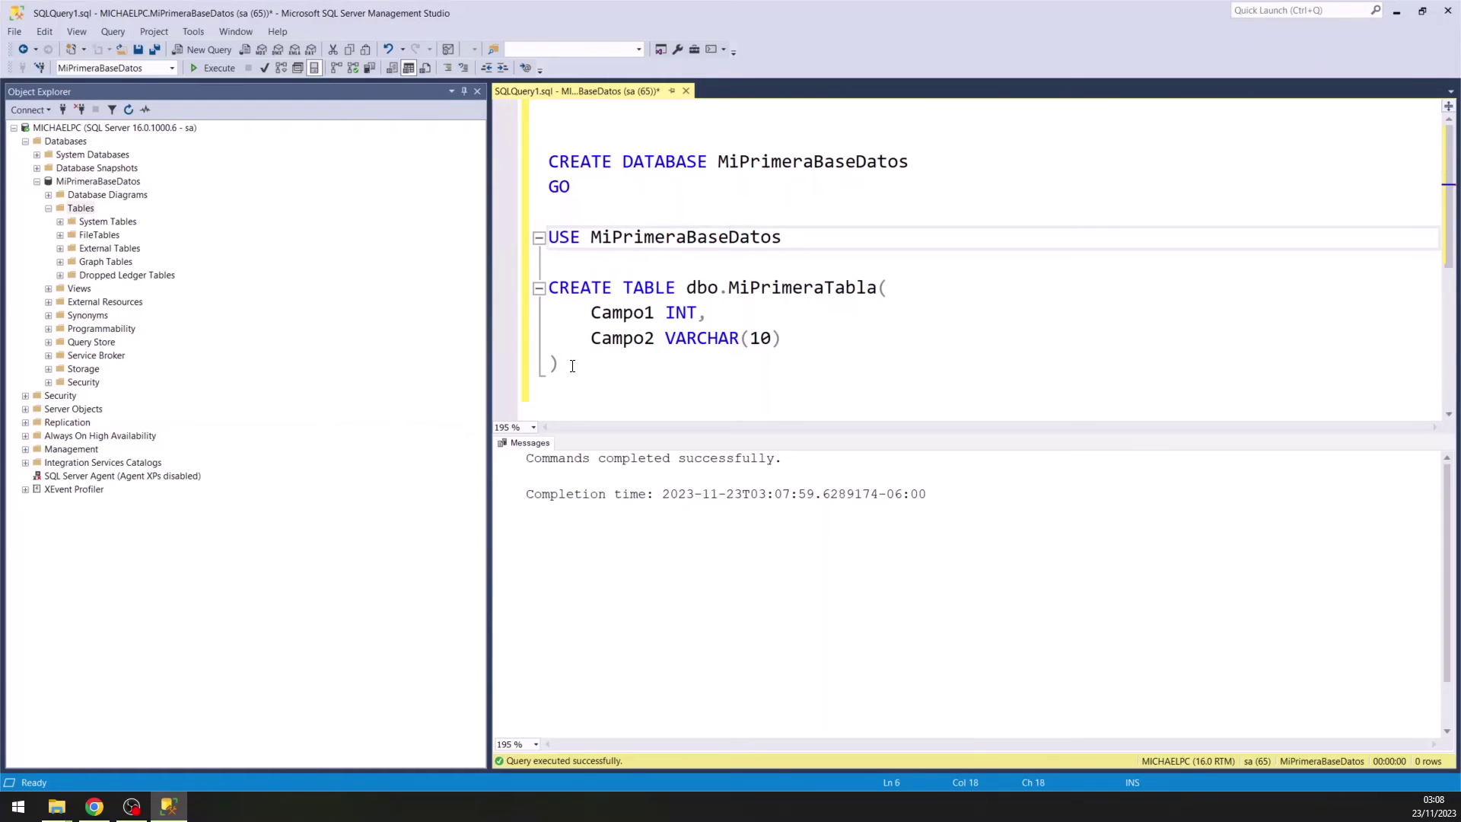
{"action": "left_click", "coordinate": [568, 363]}
{"action": "left_click_drag", "start_coordinate": [568, 362], "coordinate": [548, 288]}
{"action": "key", "text": "F5"}
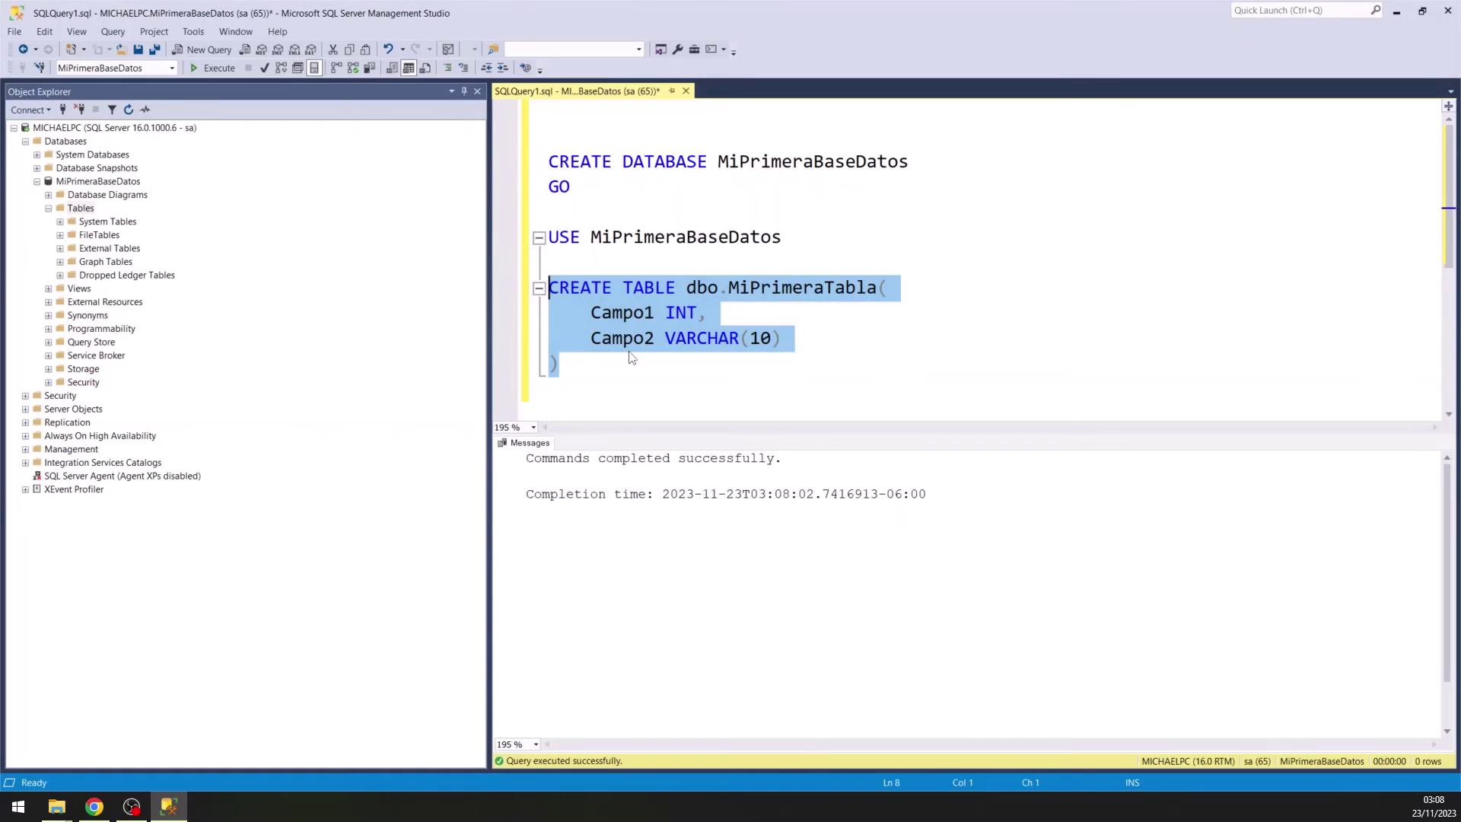
{"action": "left_click", "coordinate": [633, 363]}
Refresh MiPrimeraBaseDatos' Tables folder to show dbo.MiPrimeraTabla.
{"action": "left_click", "coordinate": [102, 209]}
{"action": "left_click", "coordinate": [129, 110]}
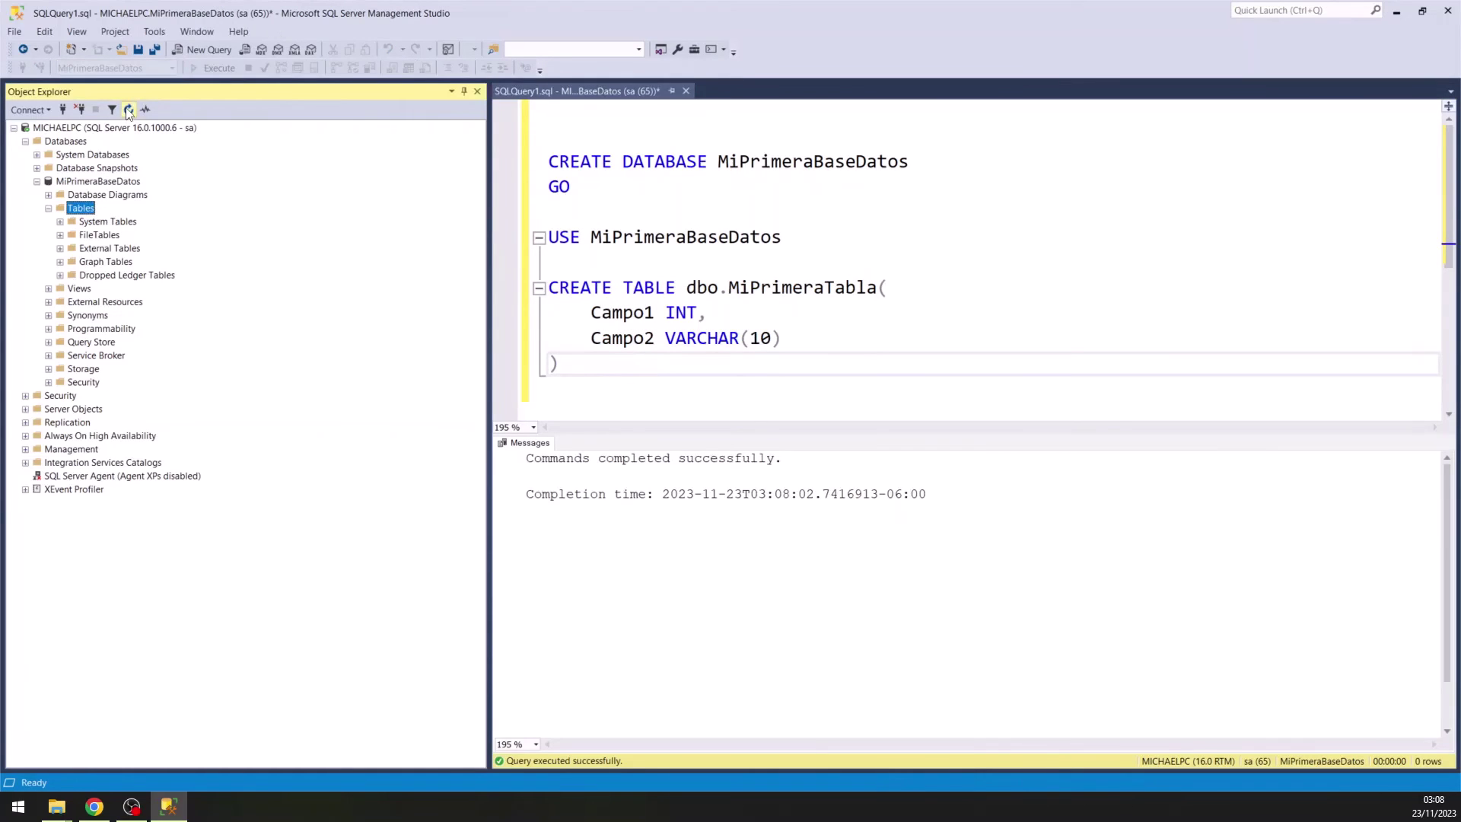
{"action": "left_click", "coordinate": [111, 275]}
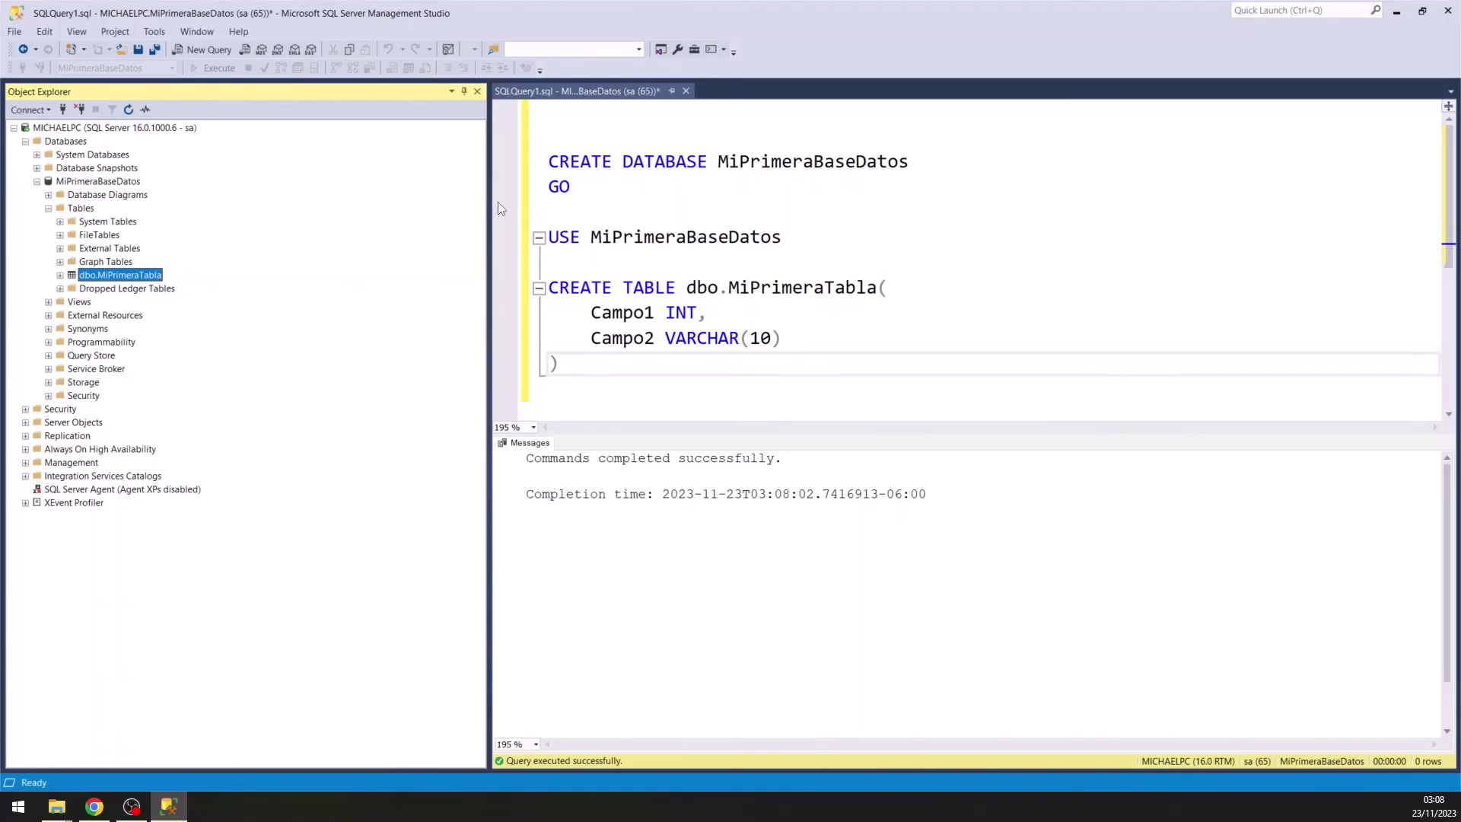
Delete the stray dbo.MiPrimeraTabla from System Databases > master > Tables, then collapse master.
{"action": "double_click", "coordinate": [105, 155]}
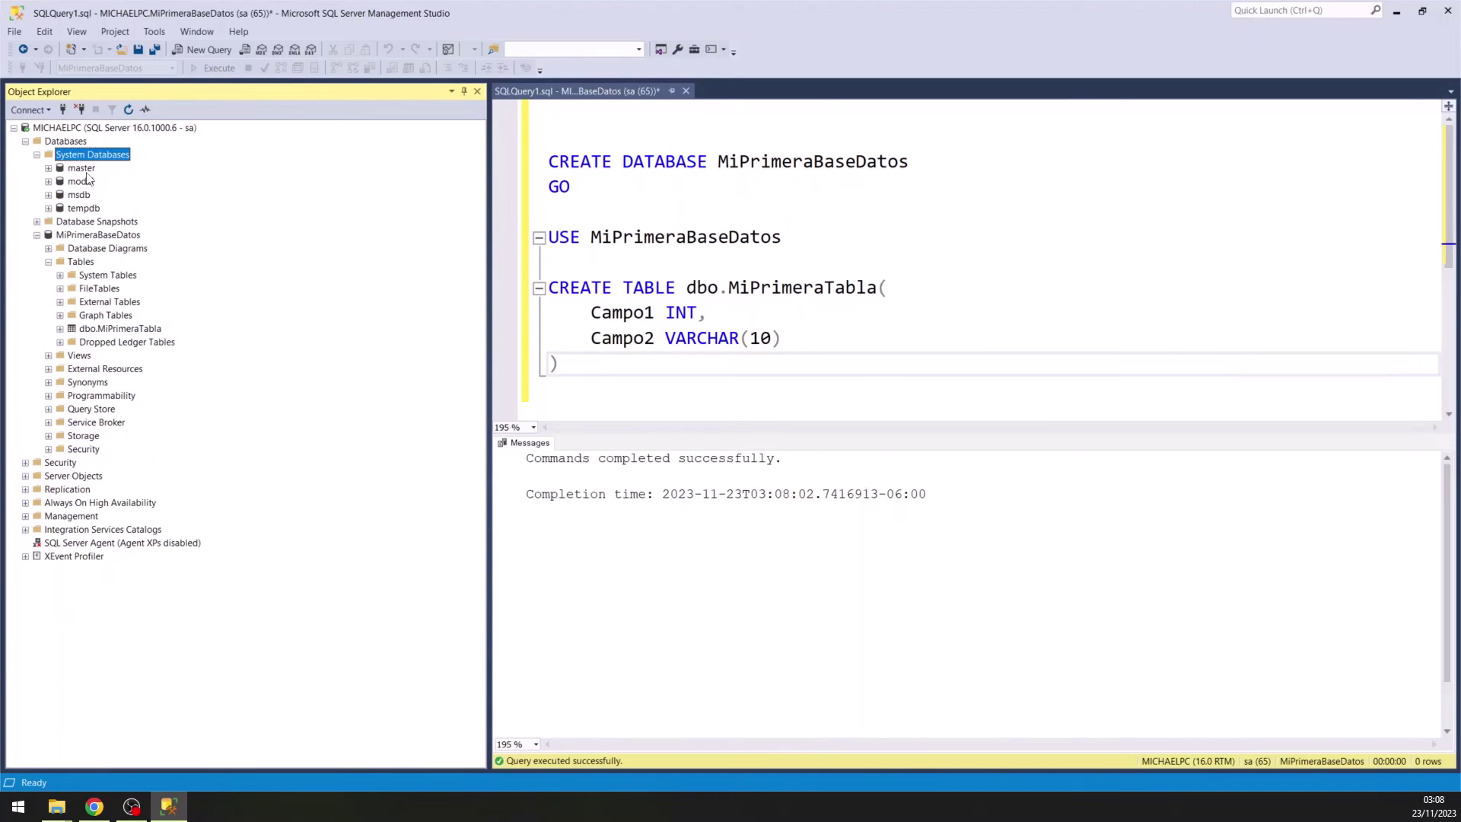
{"action": "double_click", "coordinate": [85, 169]}
{"action": "double_click", "coordinate": [93, 183]}
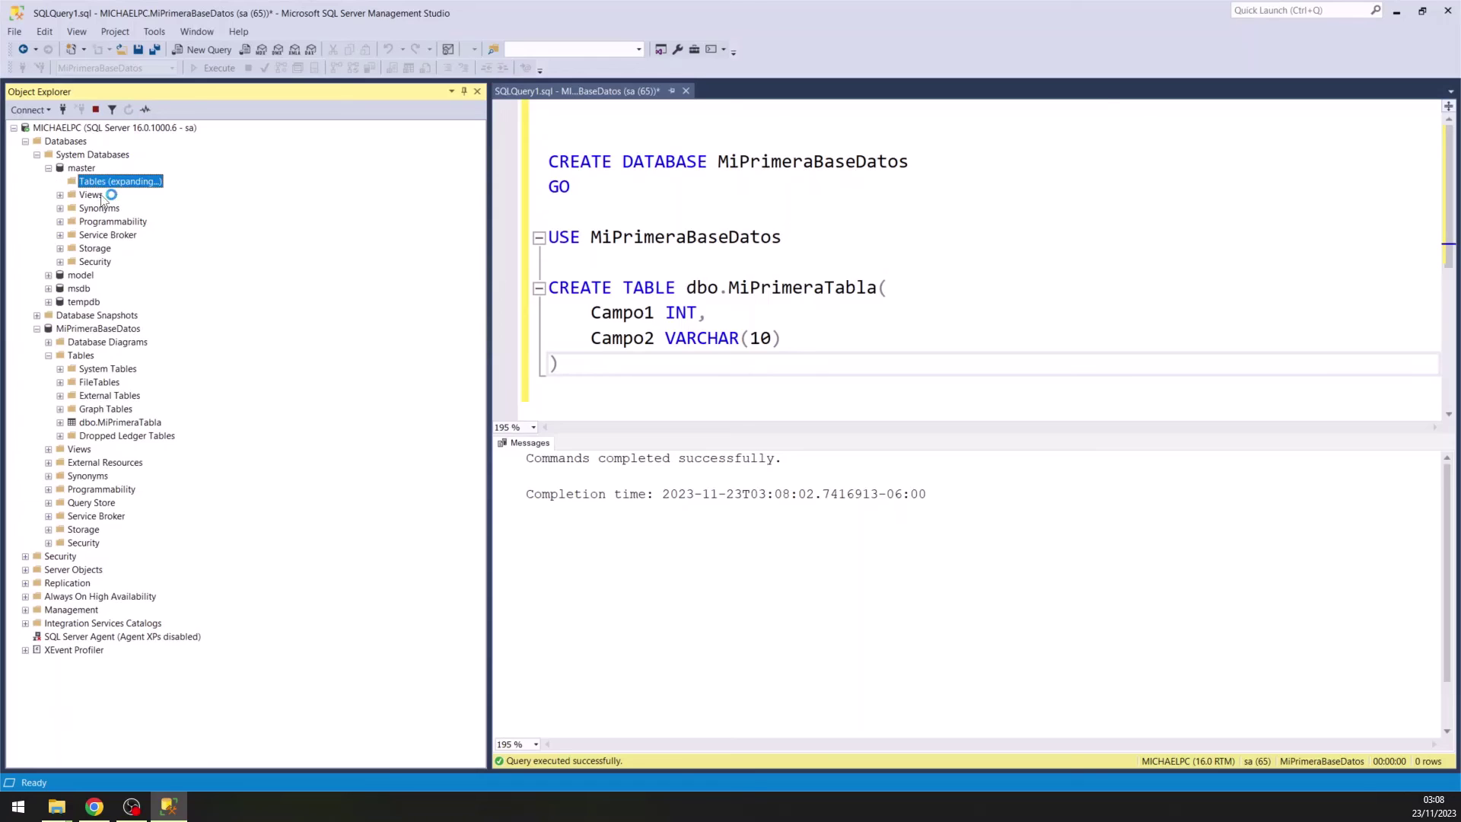
{"action": "left_click", "coordinate": [133, 237]}
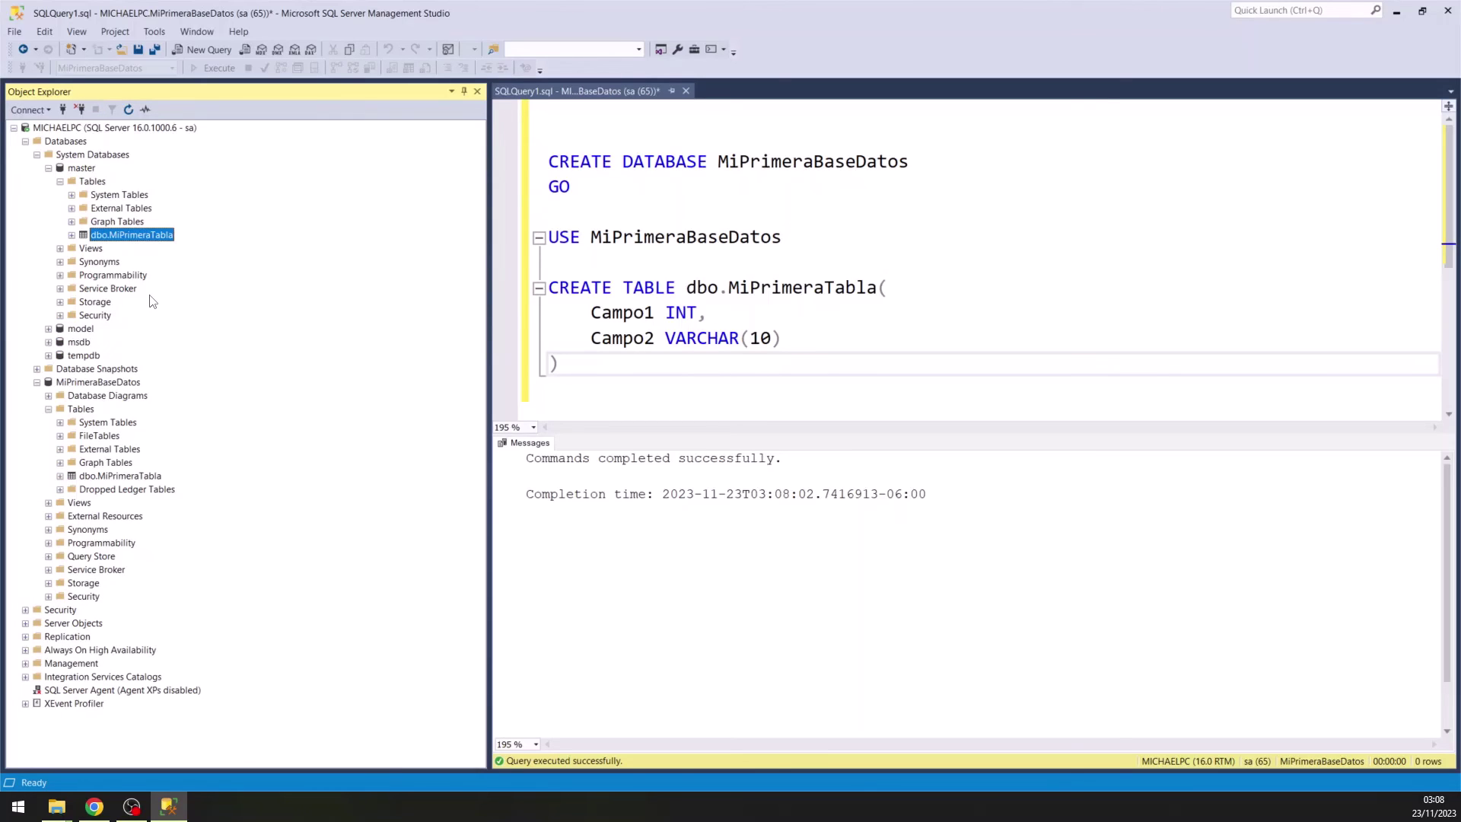
{"action": "left_click", "coordinate": [86, 169]}
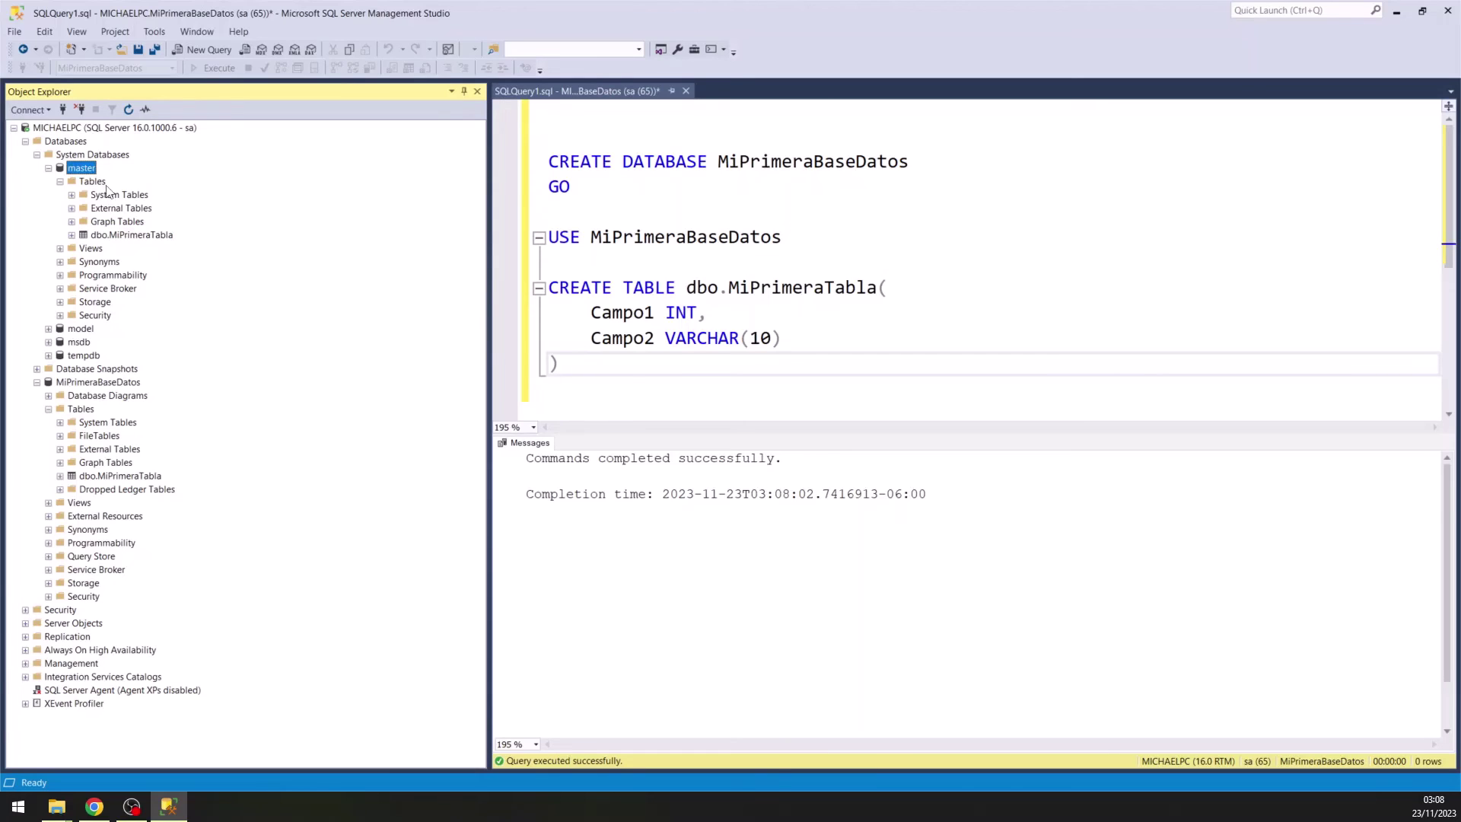
{"action": "right_click", "coordinate": [128, 236]}
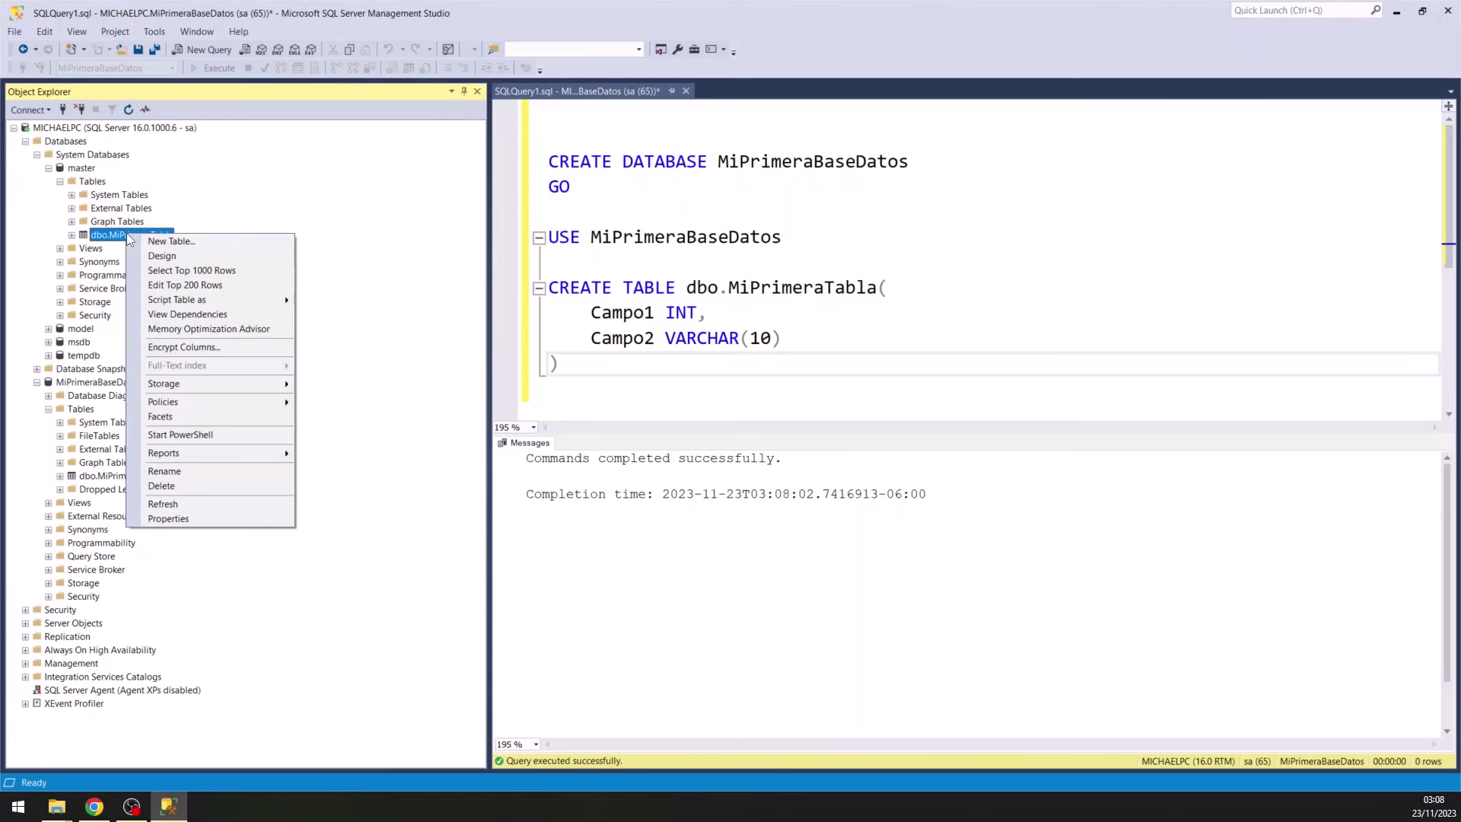
{"action": "left_click", "coordinate": [196, 504]}
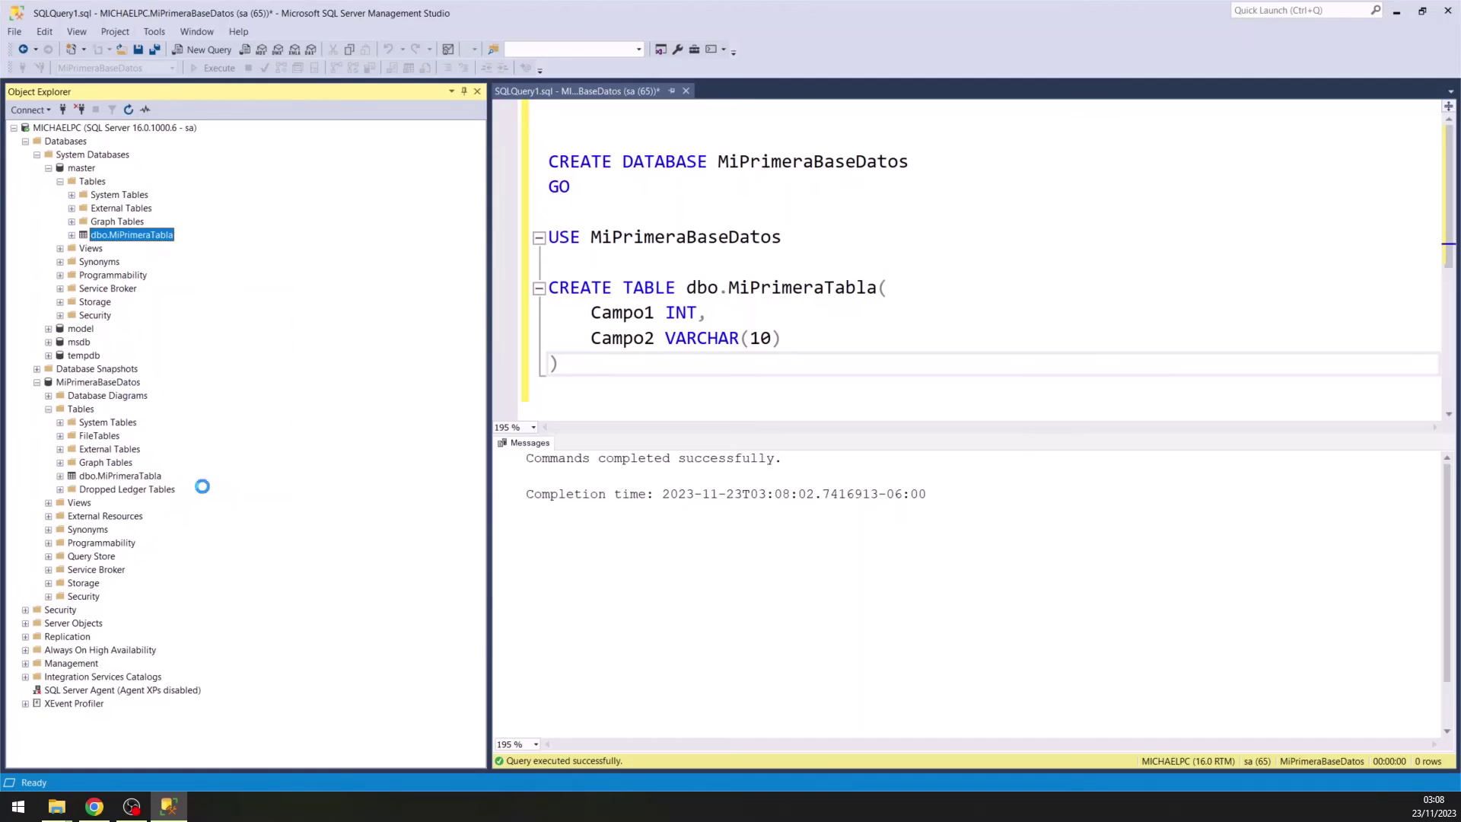
{"action": "left_click", "coordinate": [910, 625]}
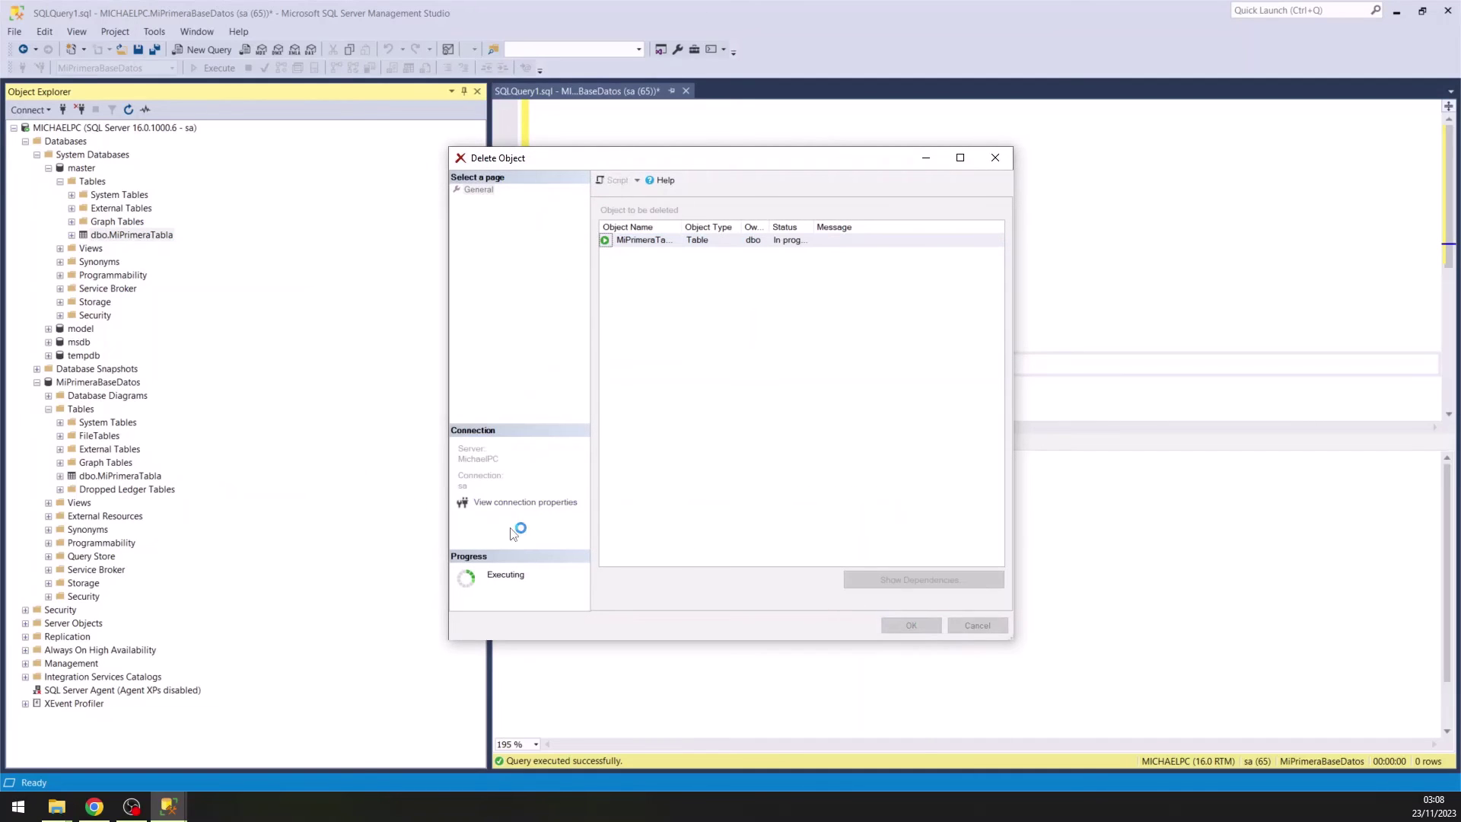
{"action": "double_click", "coordinate": [86, 170]}
{"action": "left_click", "coordinate": [613, 242]}
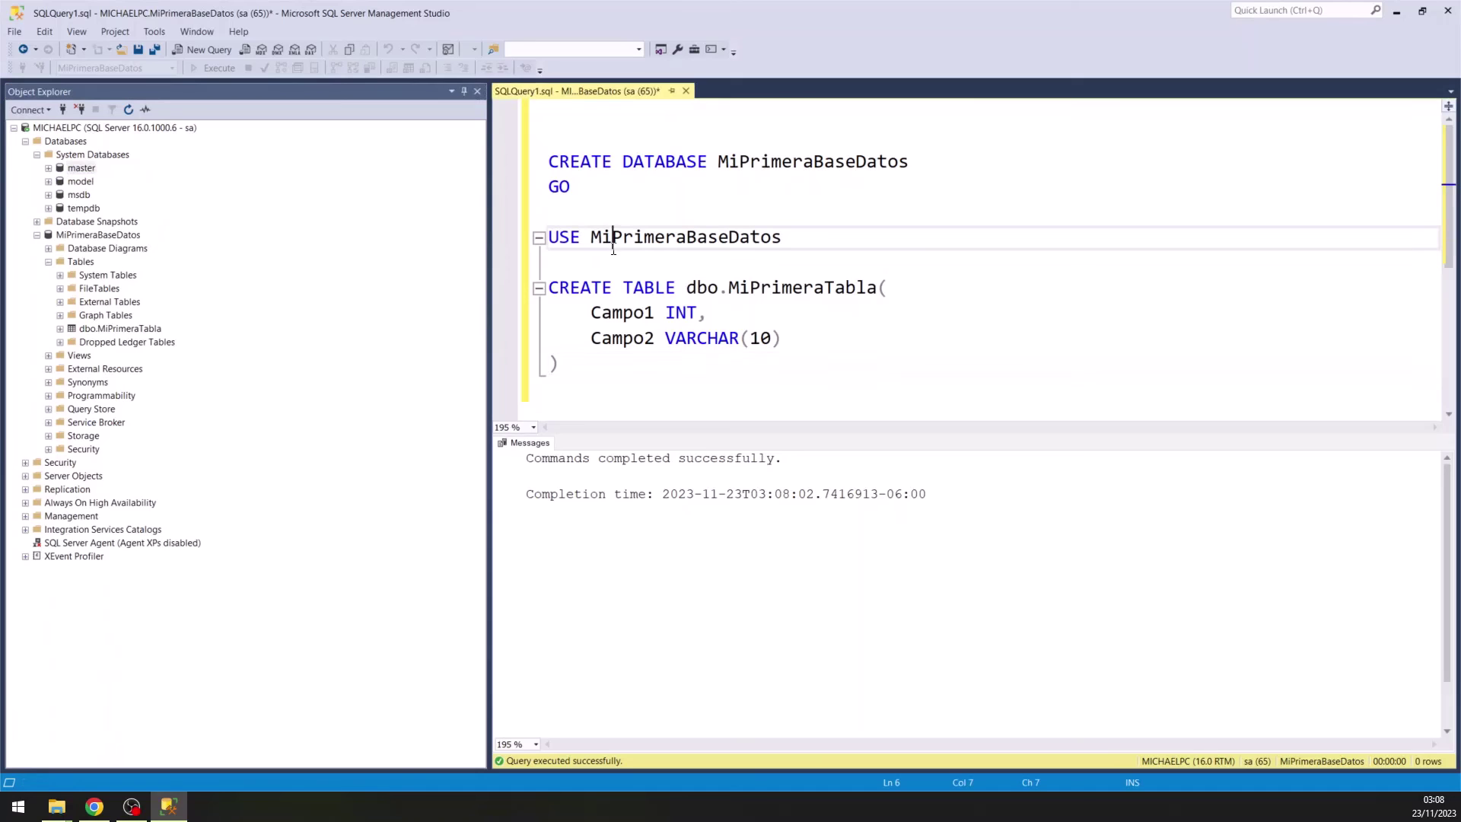
{"action": "double_click", "coordinate": [653, 238]}
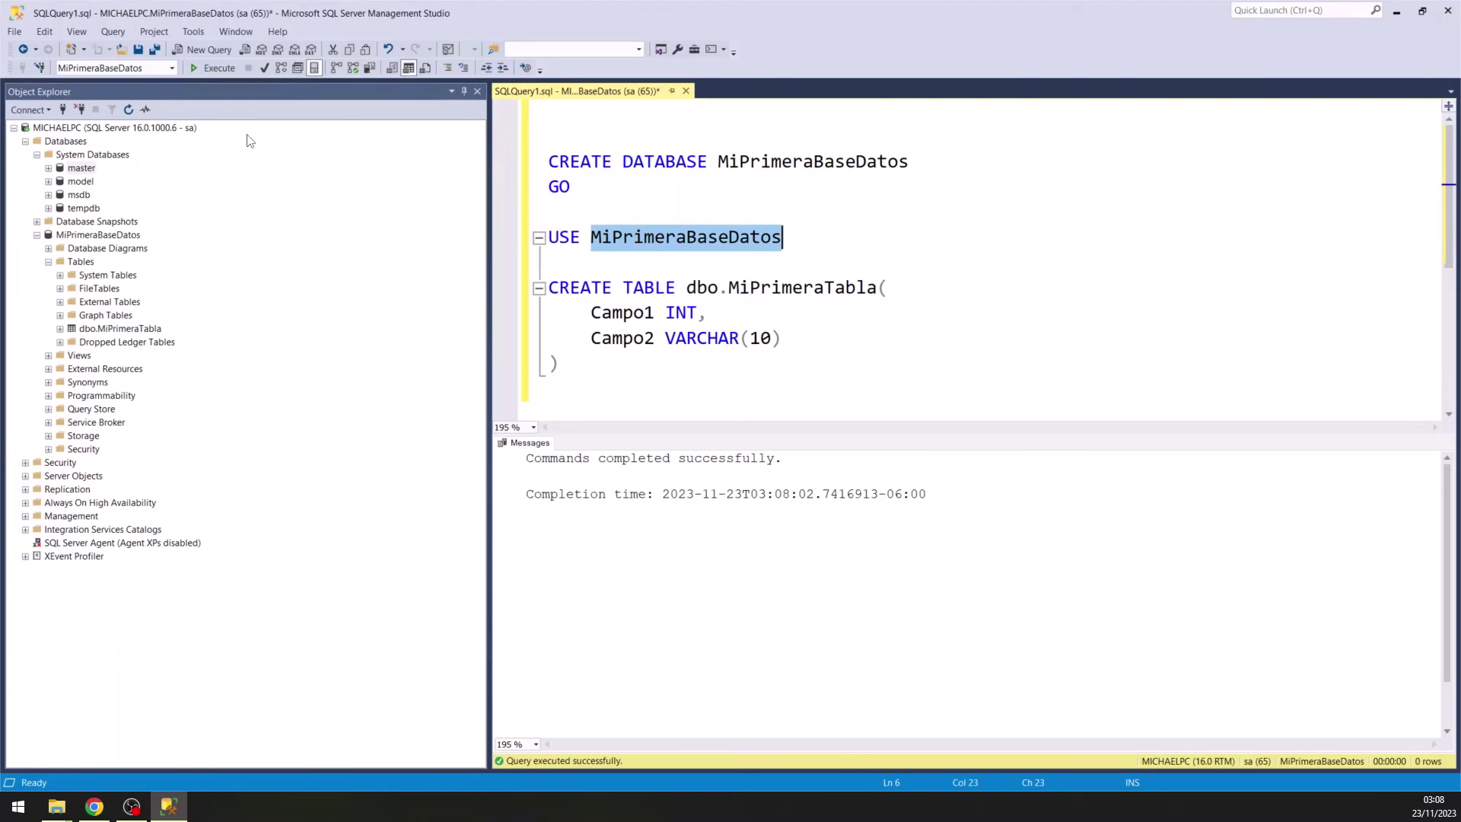
{"action": "left_click", "coordinate": [89, 67]}
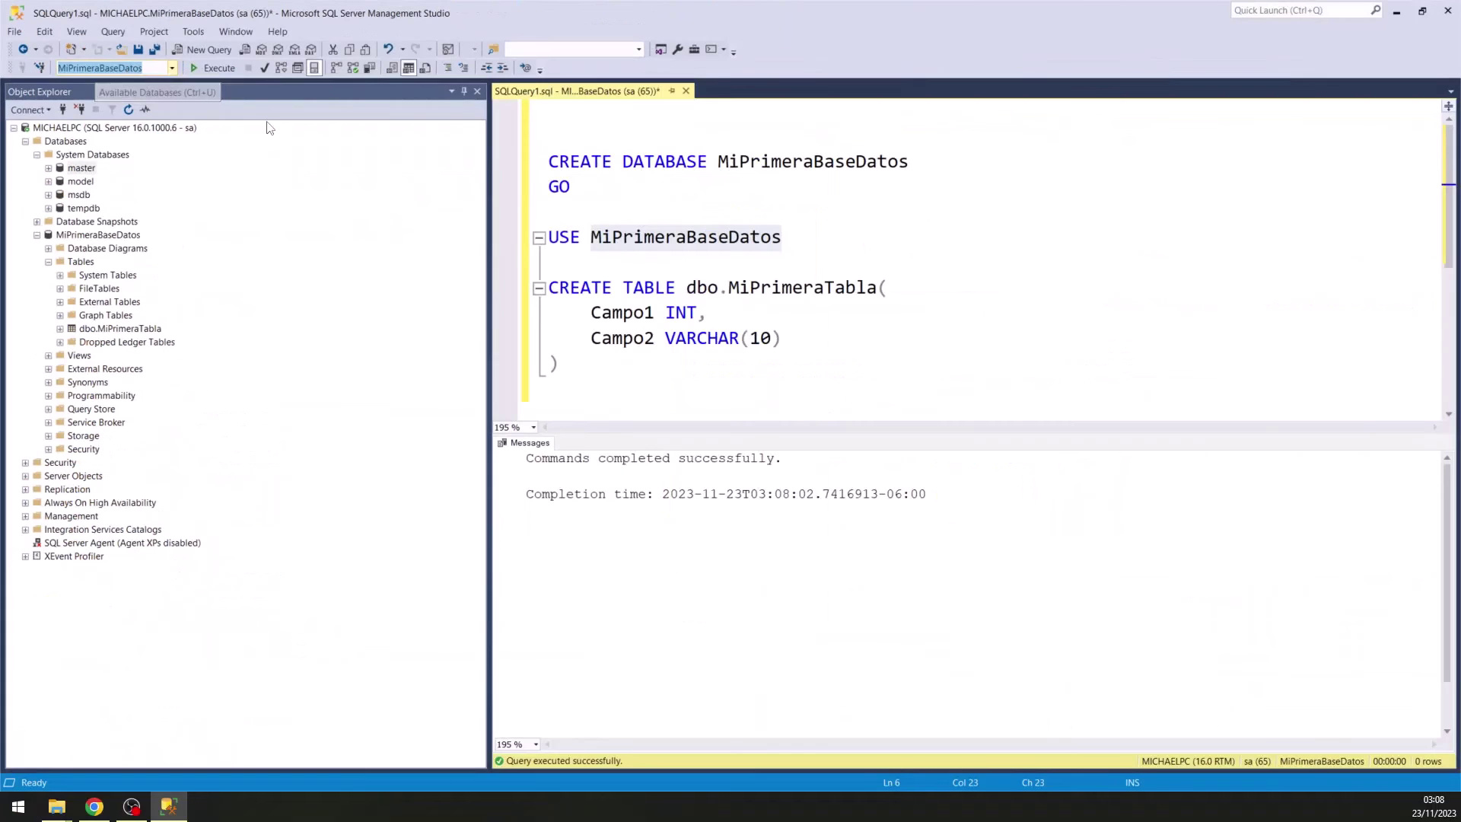
{"action": "left_click", "coordinate": [551, 210]}
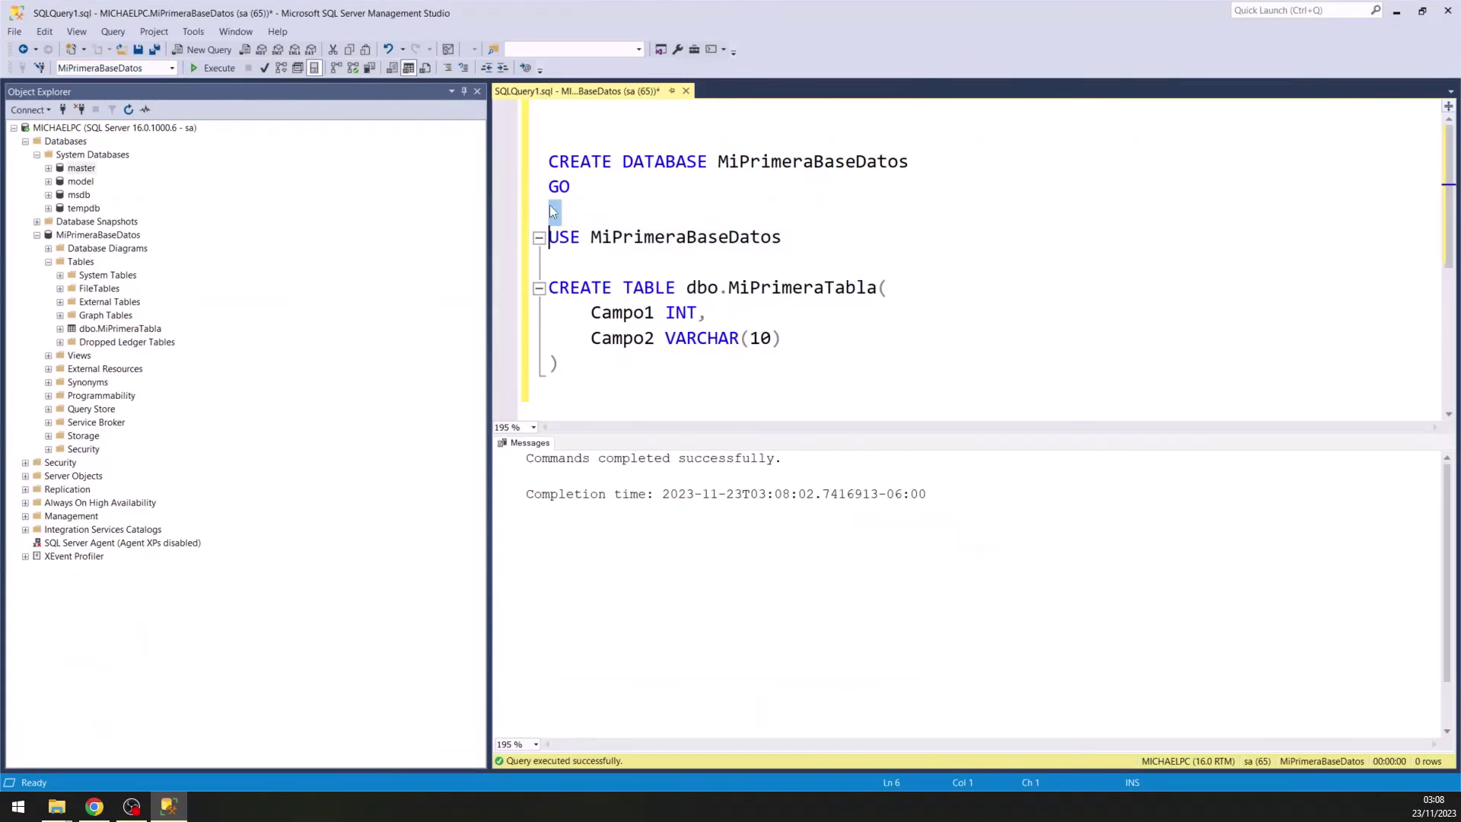
{"action": "double_click", "coordinate": [700, 240]}
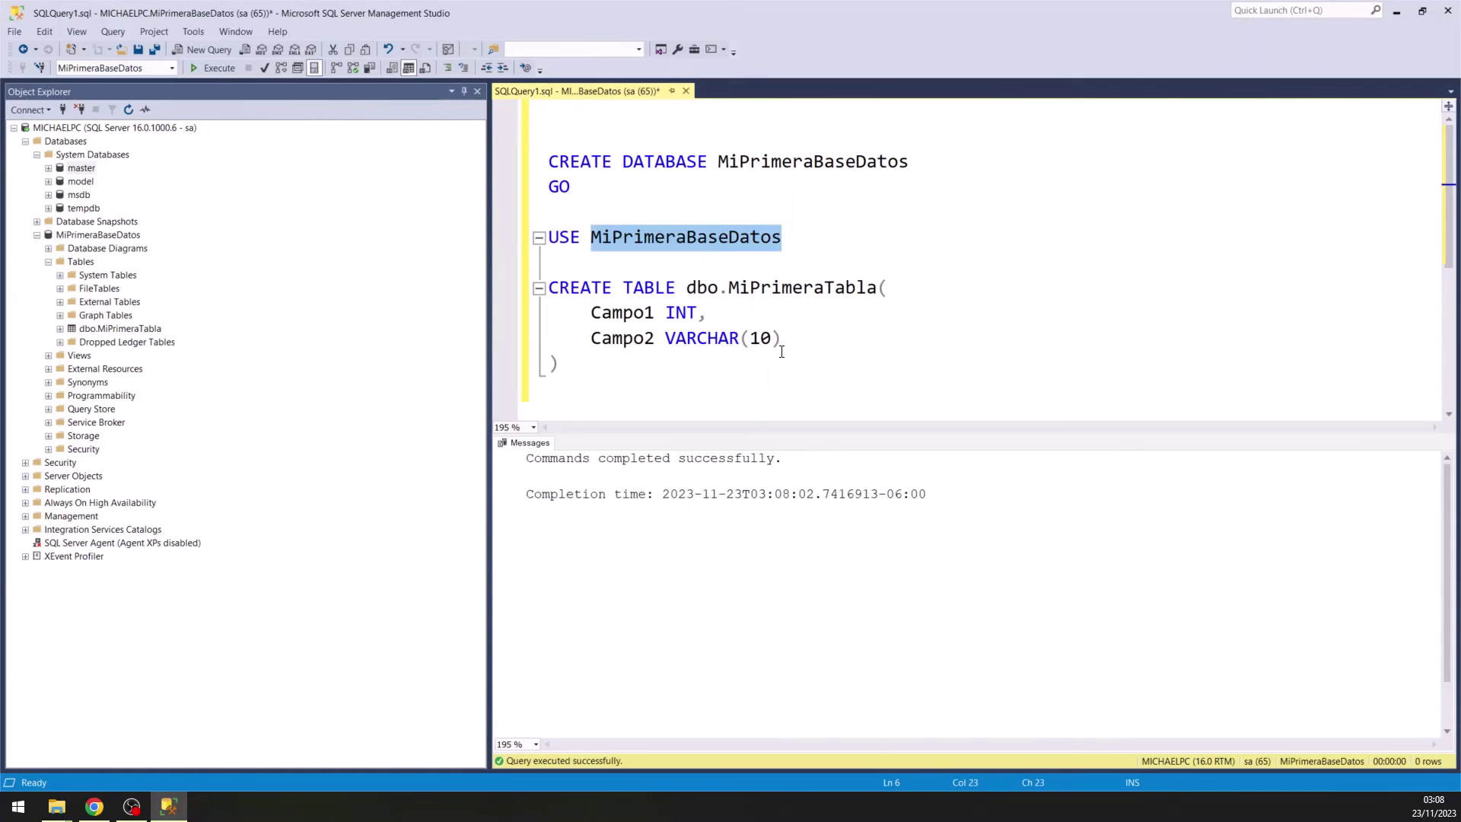
{"action": "left_click_drag", "start_coordinate": [589, 364], "coordinate": [547, 295]}
{"action": "left_click", "coordinate": [603, 356]}
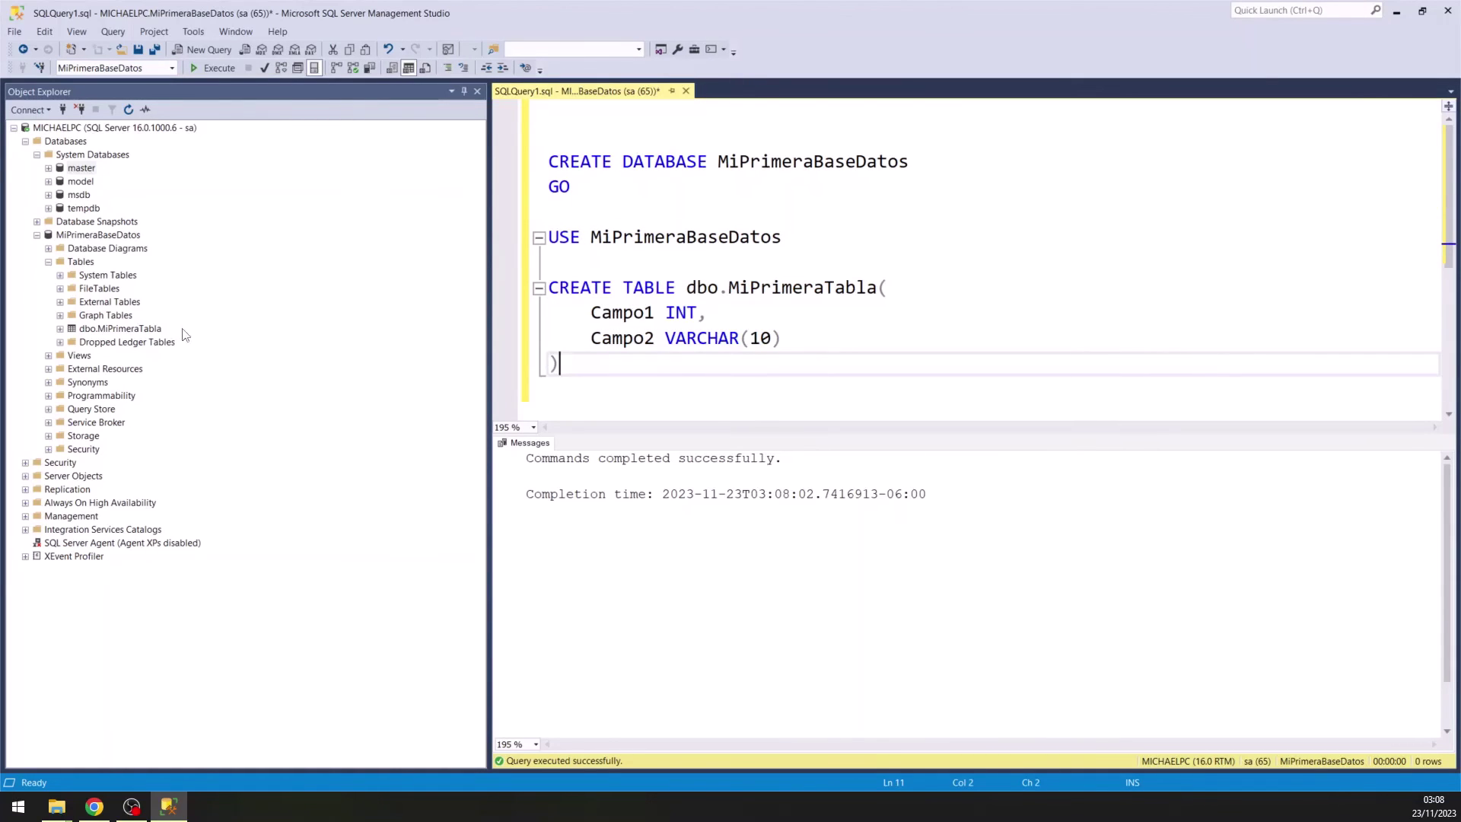
{"action": "left_click", "coordinate": [121, 329]}
{"action": "left_click", "coordinate": [87, 236]}
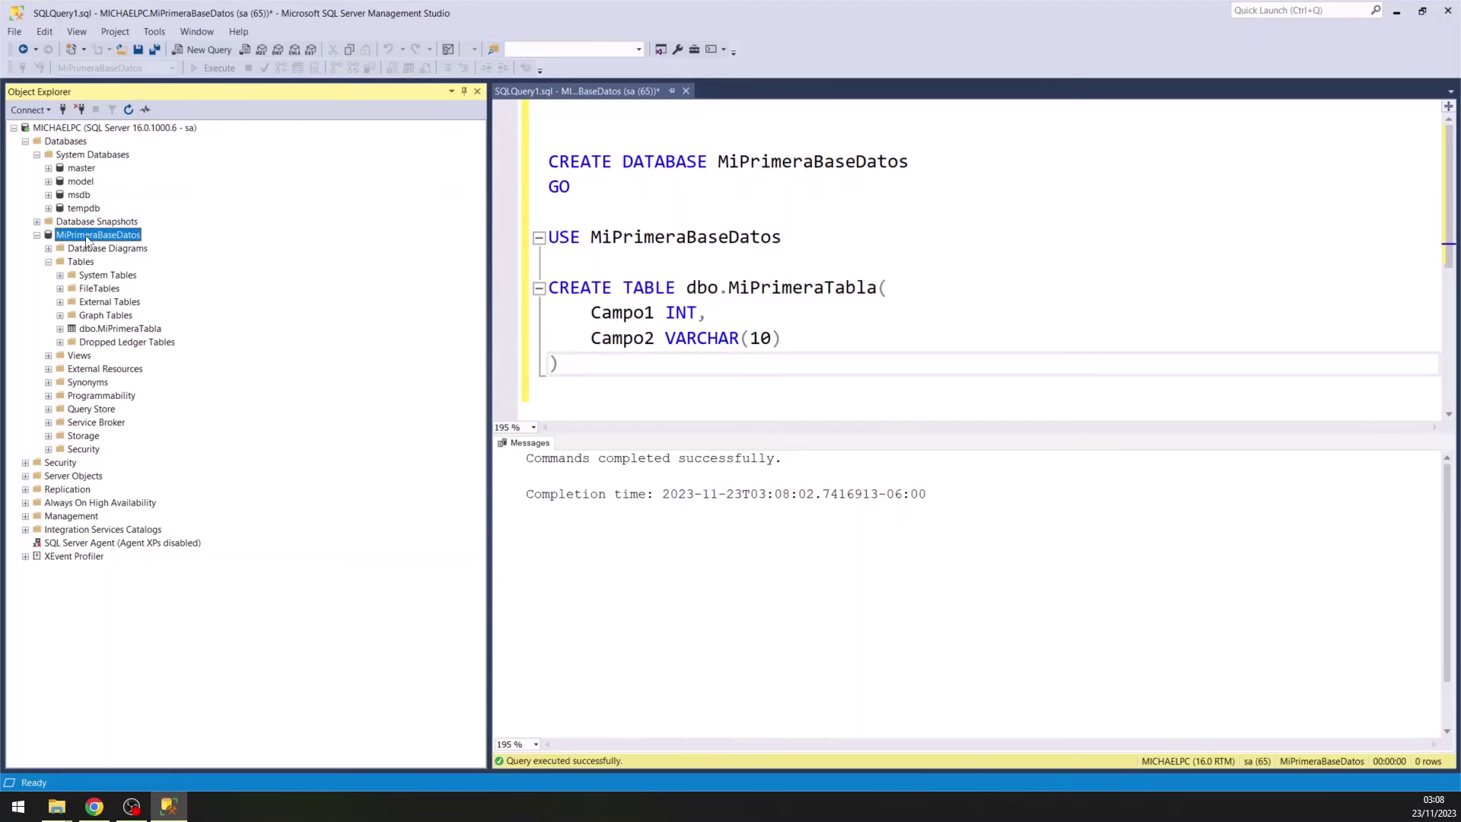
{"action": "left_click", "coordinate": [691, 386]}
Write INSERT INTO dbo.MiPrimeraTabla (Campo1, Campo2) using the copied table name and autocomplete.
{"action": "key", "text": "Return"}
{"action": "key", "text": "Return"}
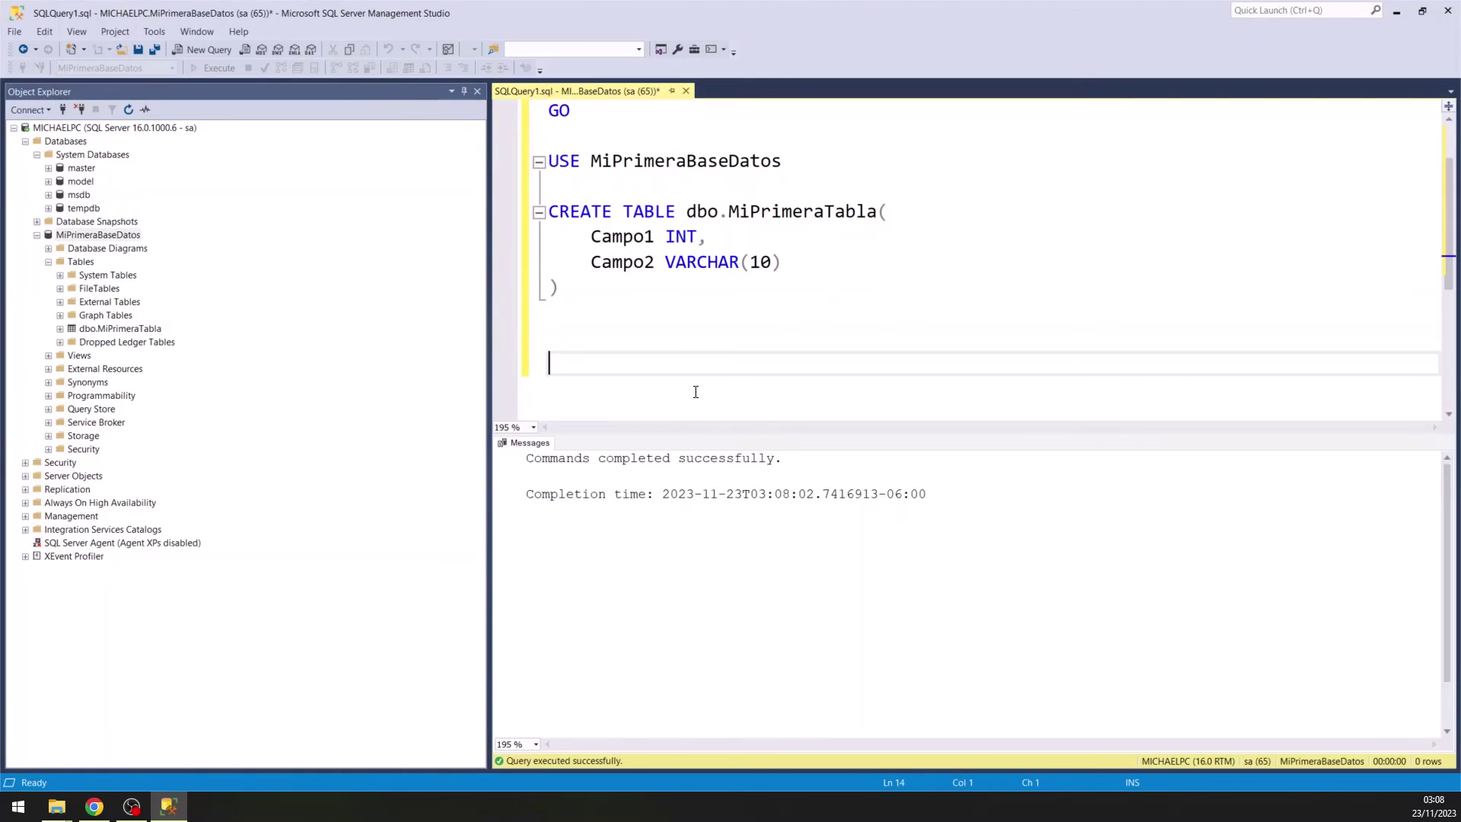
{"action": "type", "text": "INSERT "}
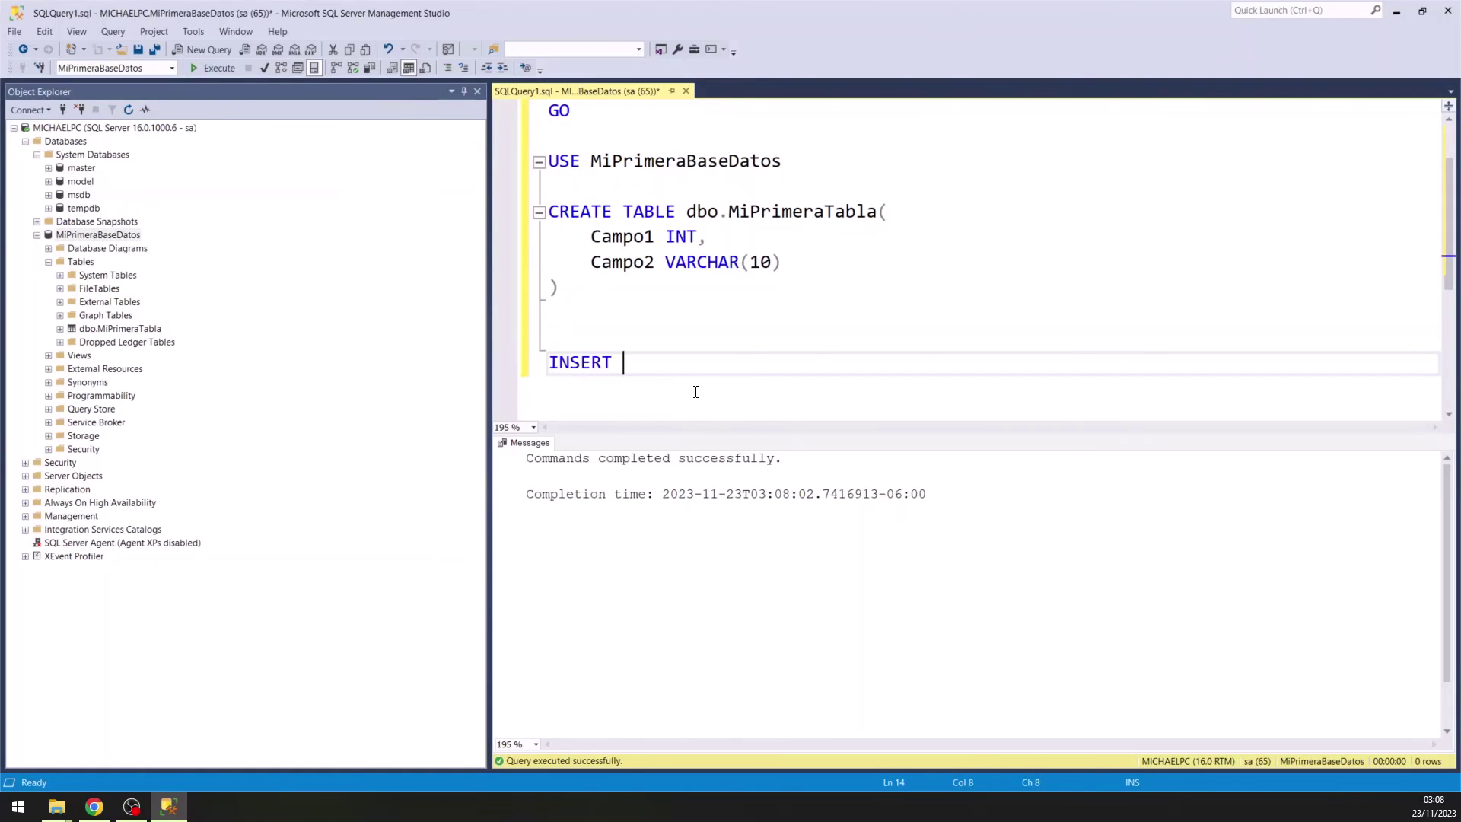
{"action": "type", "text": "INTO"}
{"action": "left_click", "coordinate": [686, 212]}
{"action": "left_click", "coordinate": [877, 213], "text": "shift"}
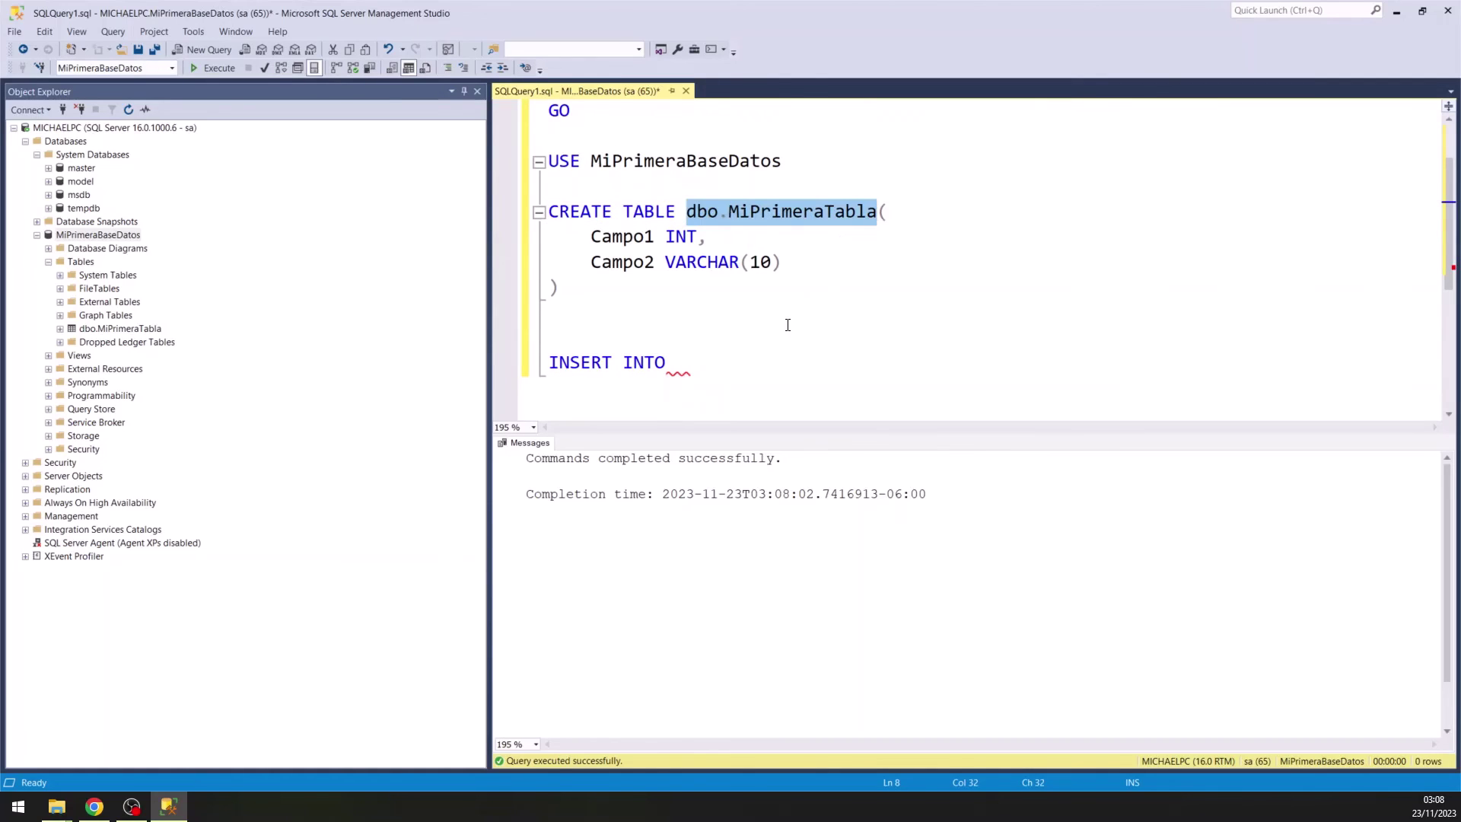
{"action": "key", "text": "ctrl+c"}
{"action": "left_click", "coordinate": [770, 358]}
{"action": "key", "text": "ctrl+v"}
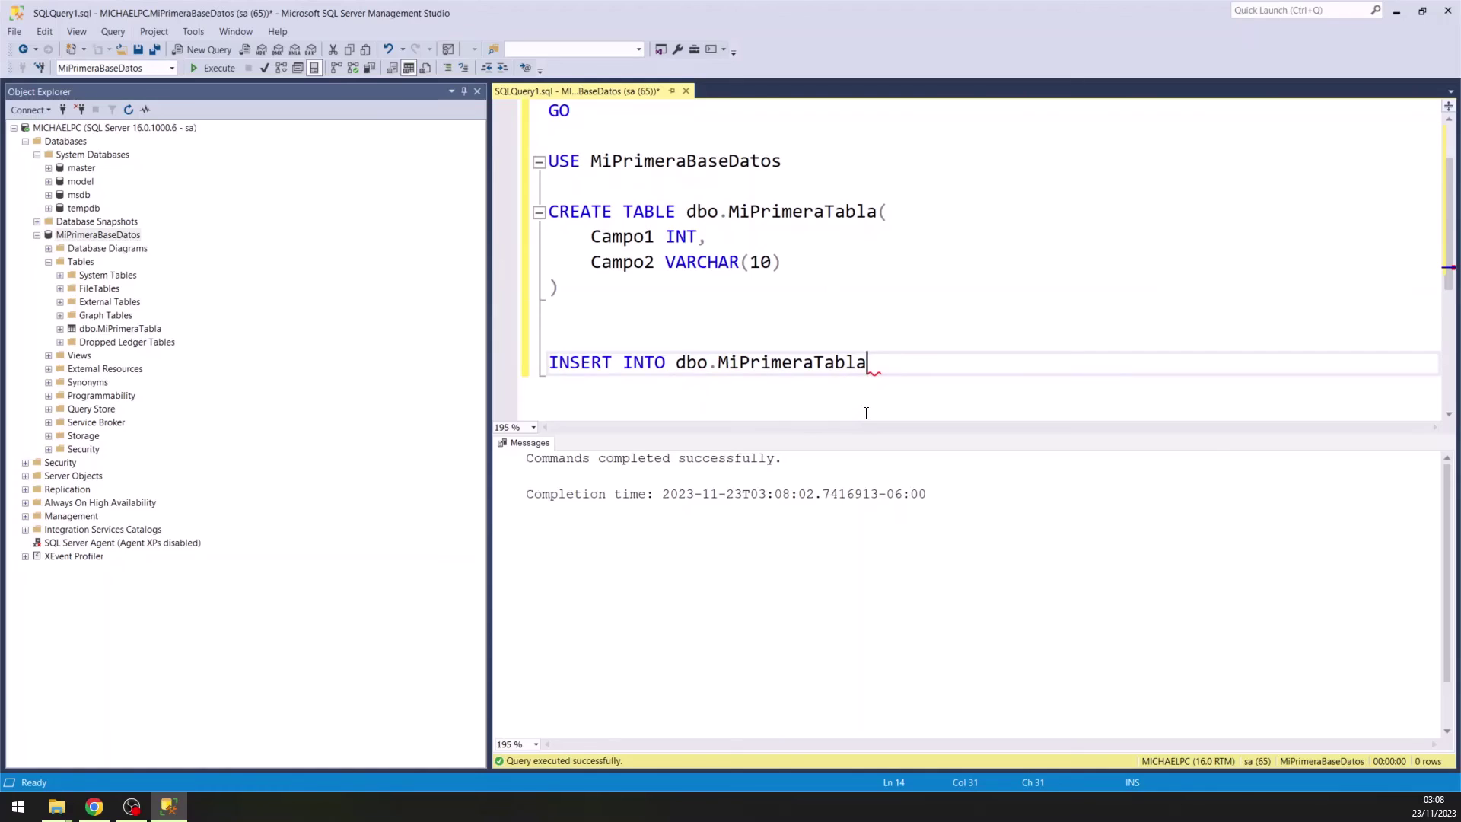
{"action": "type", "text": "()"}
{"action": "key", "text": "Left"}
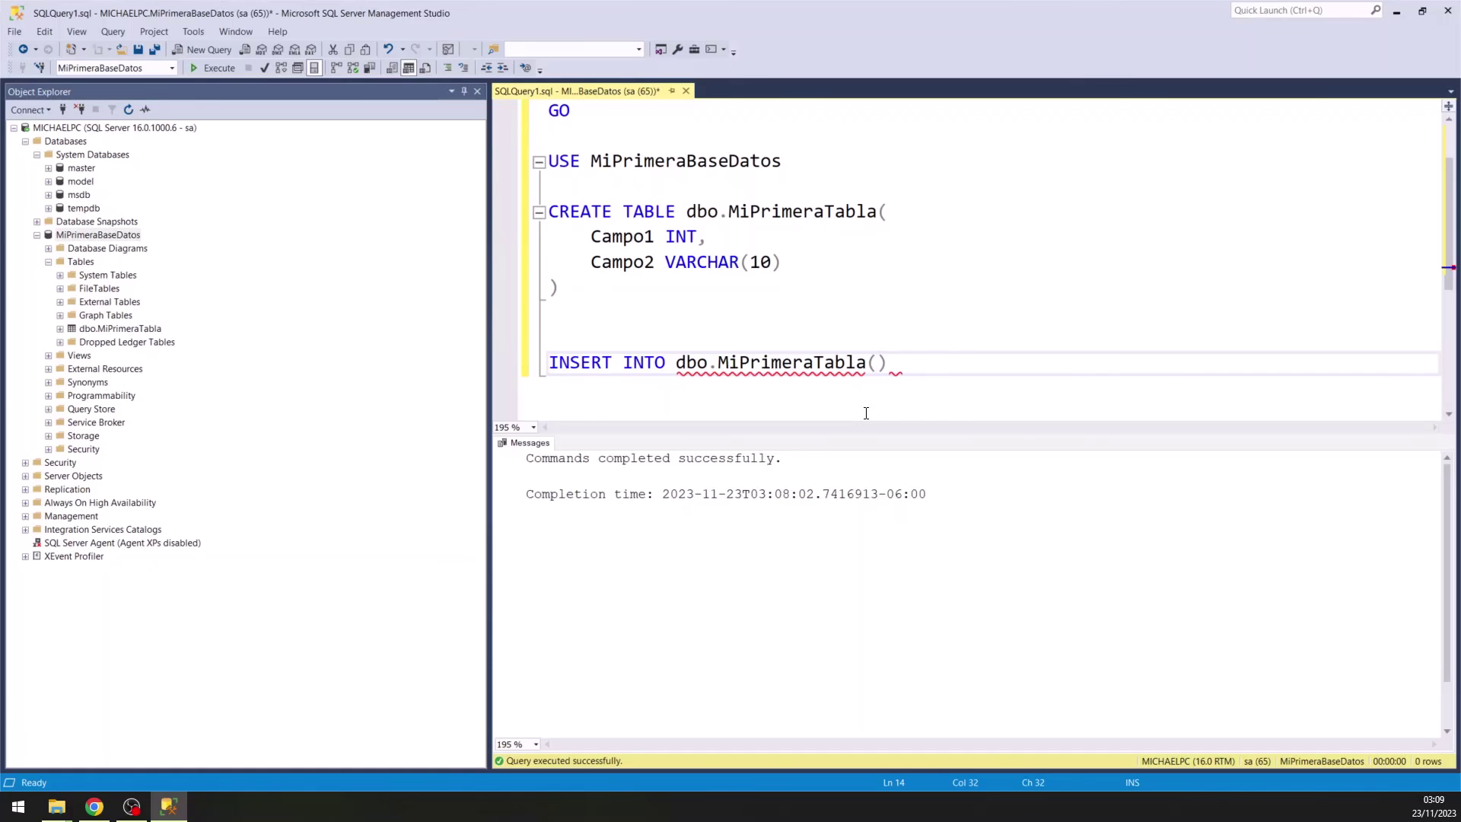
{"action": "type", "text": "Ca"}
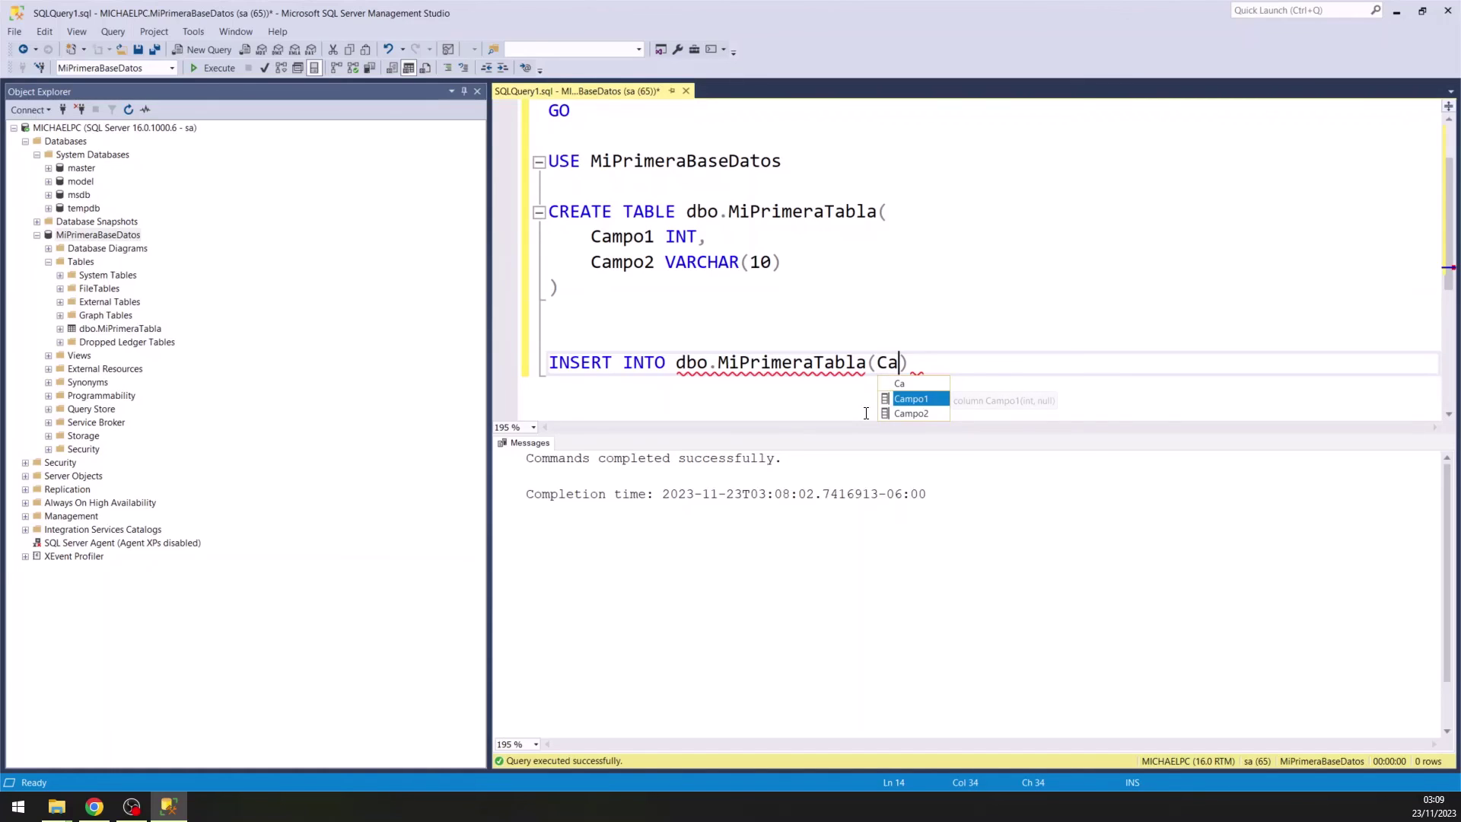
{"action": "key", "text": "Tab"}
{"action": "type", "text": ", ca"}
{"action": "key", "text": "Down"}
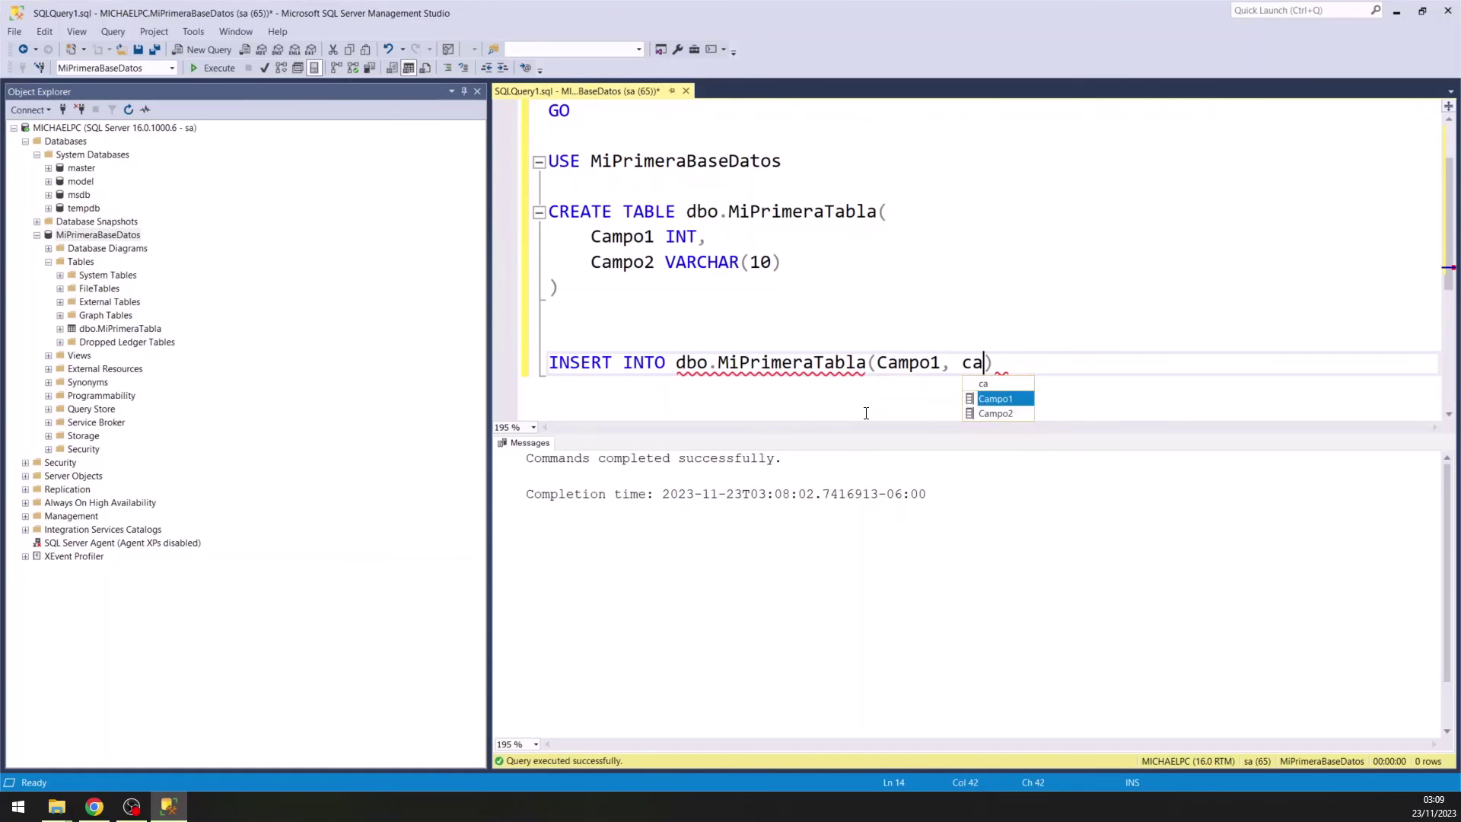
{"action": "key", "text": "Tab"}
{"action": "key", "text": "Right"}
Add a VALUES clause with the first row (1, 'Valor1').
{"action": "key", "text": "Return"}
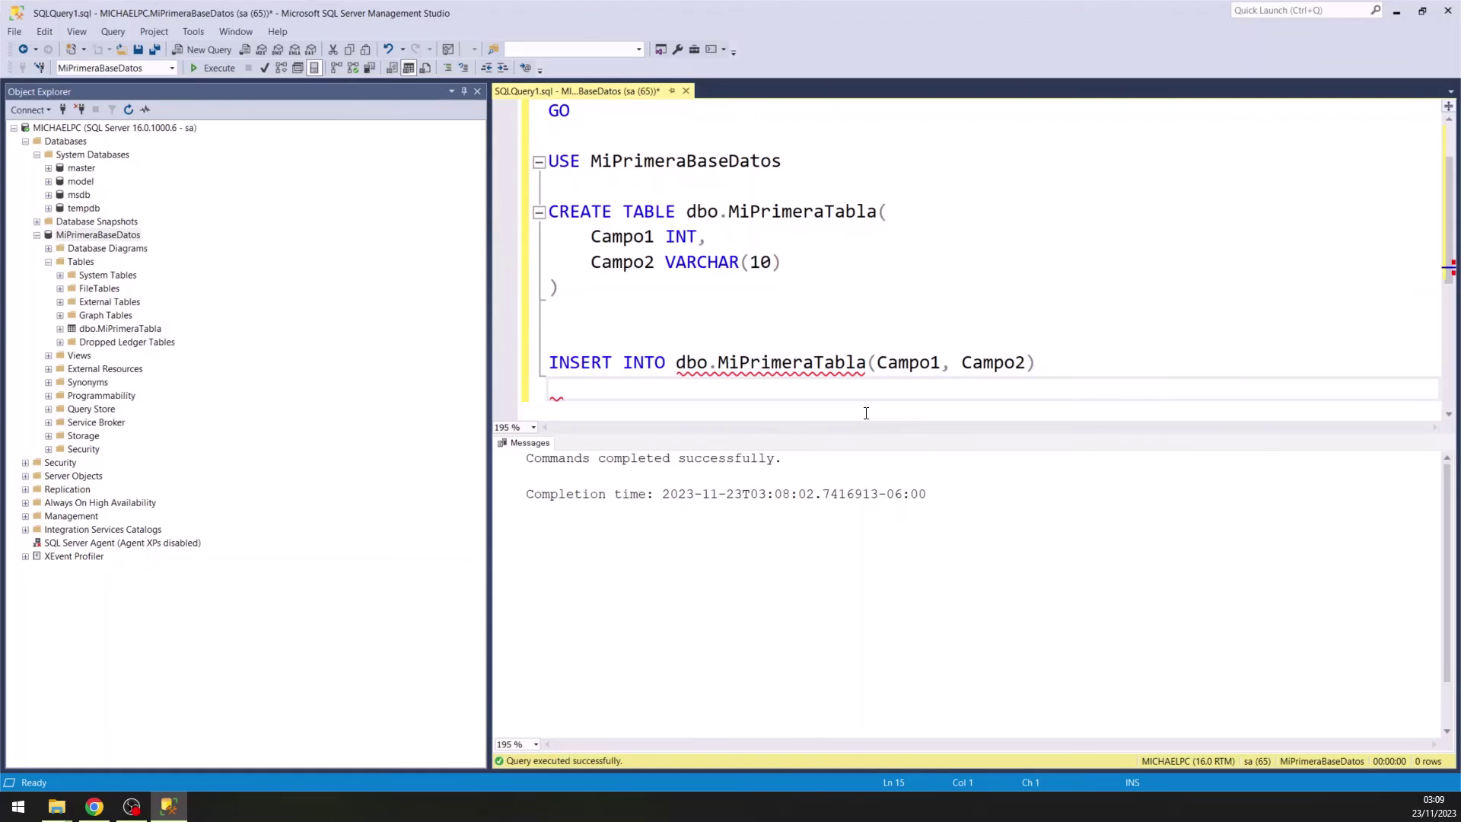
{"action": "key", "text": "Return"}
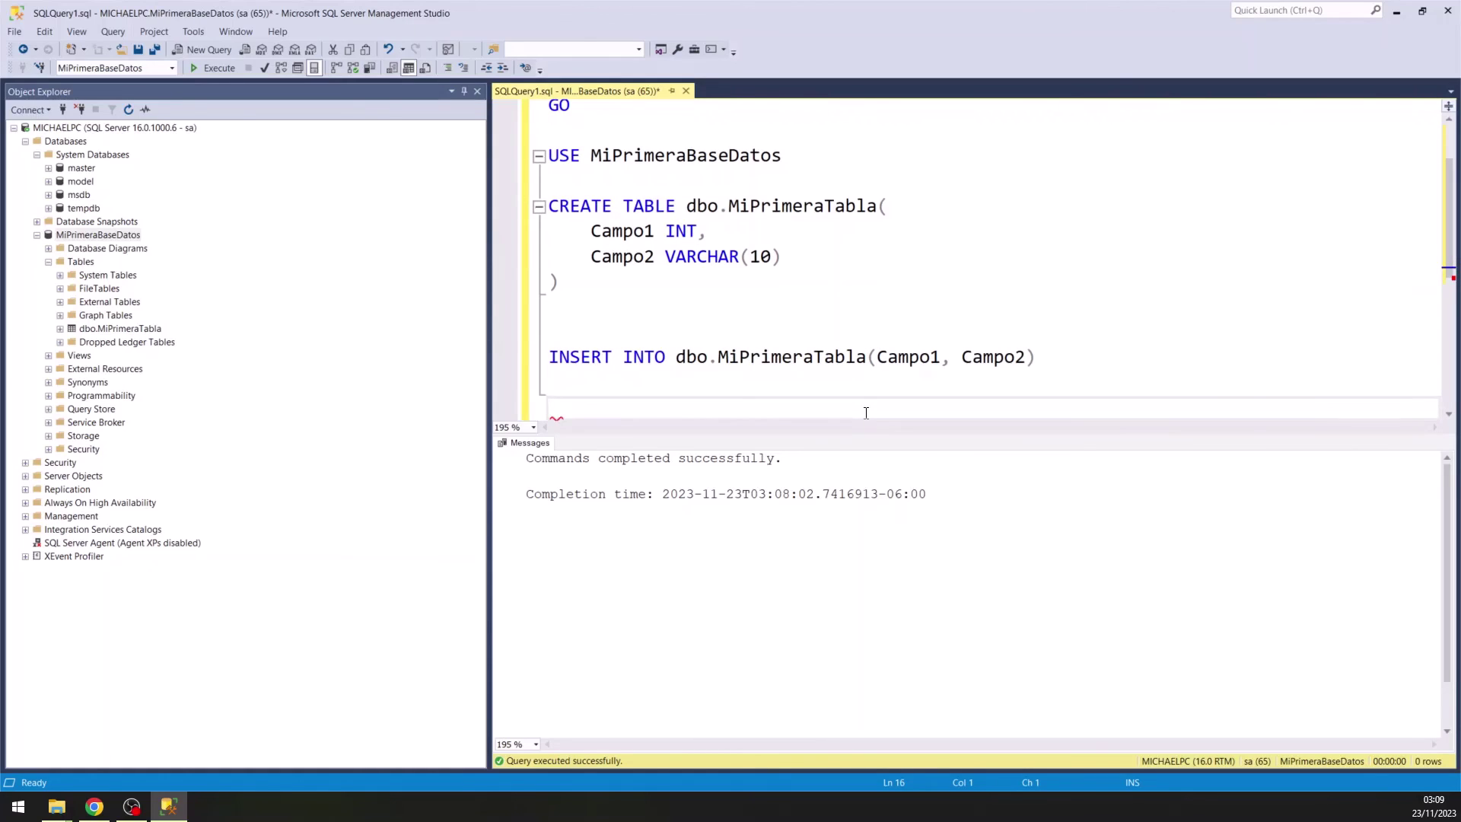
{"action": "type", "text": "VALUES()"}
{"action": "key", "text": "Left"}
{"action": "type", "text": "1, "}
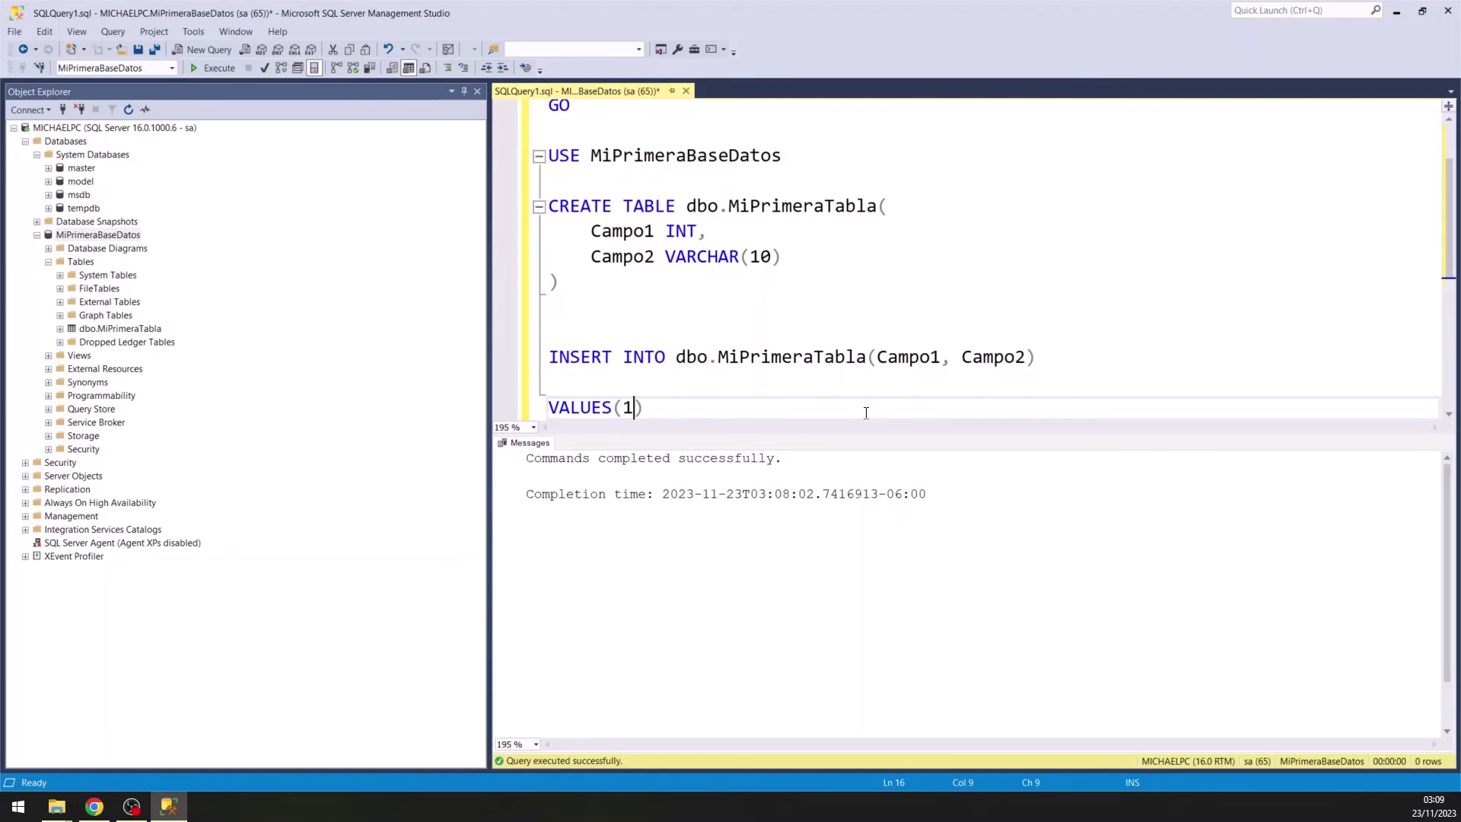
{"action": "type", "text": "=="}
{"action": "key", "text": "BackSpace"}
{"action": "key", "text": "BackSpace"}
{"action": "type", "text": "=="}
{"action": "key", "text": "BackSpace"}
{"action": "key", "text": "BackSpace"}
{"action": "type", "text": "''"}
{"action": "key", "text": "Left"}
{"action": "type", "text": "Valor1"}
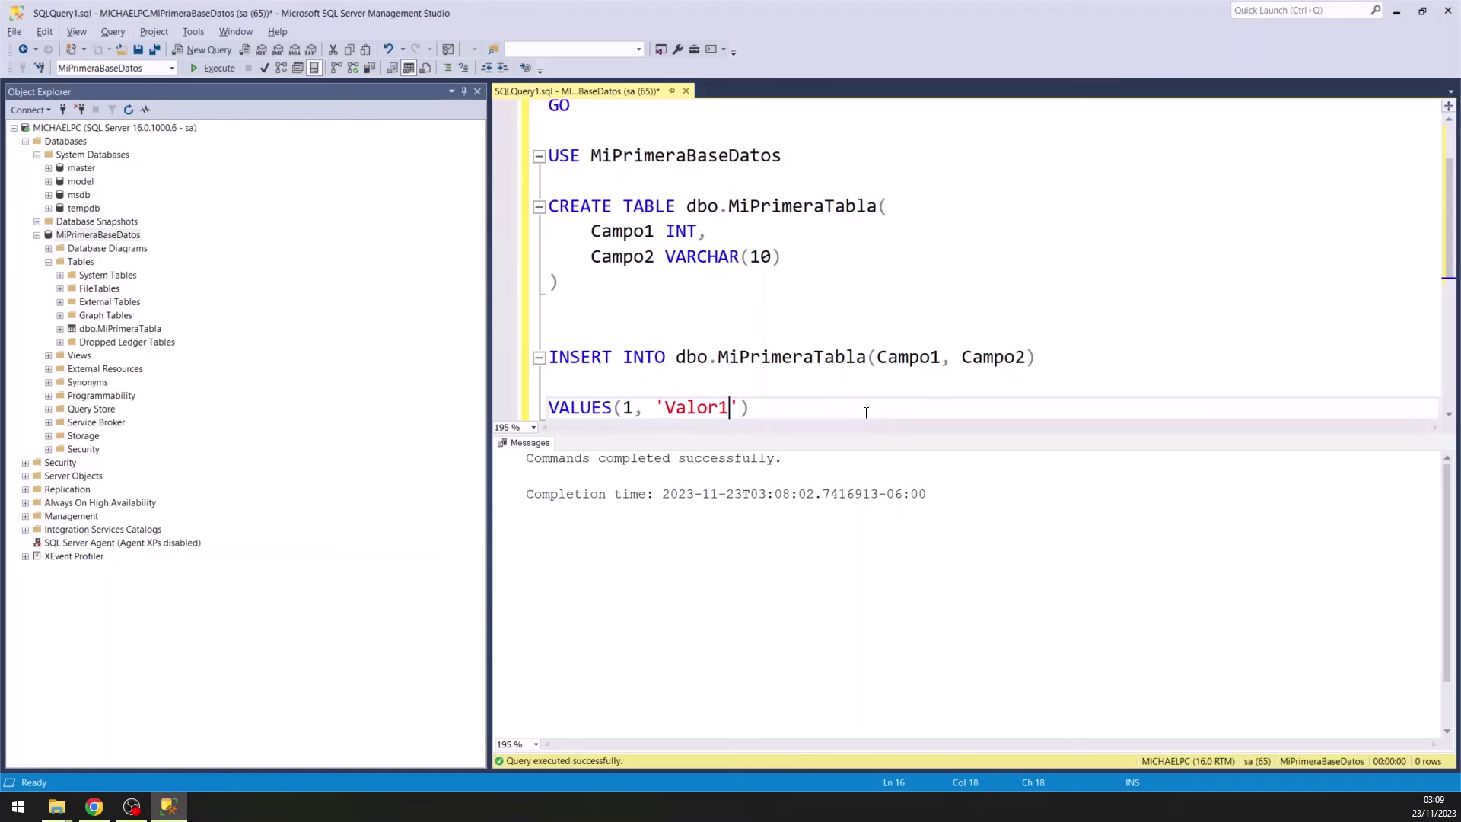
Add a second row (2, 'Valor2') to the VALUES list.
{"action": "key", "text": "End"}
{"action": "scroll", "coordinate": [863, 412], "scroll_direction": "down", "scroll_amount": 1}
{"action": "type", "text": ","}
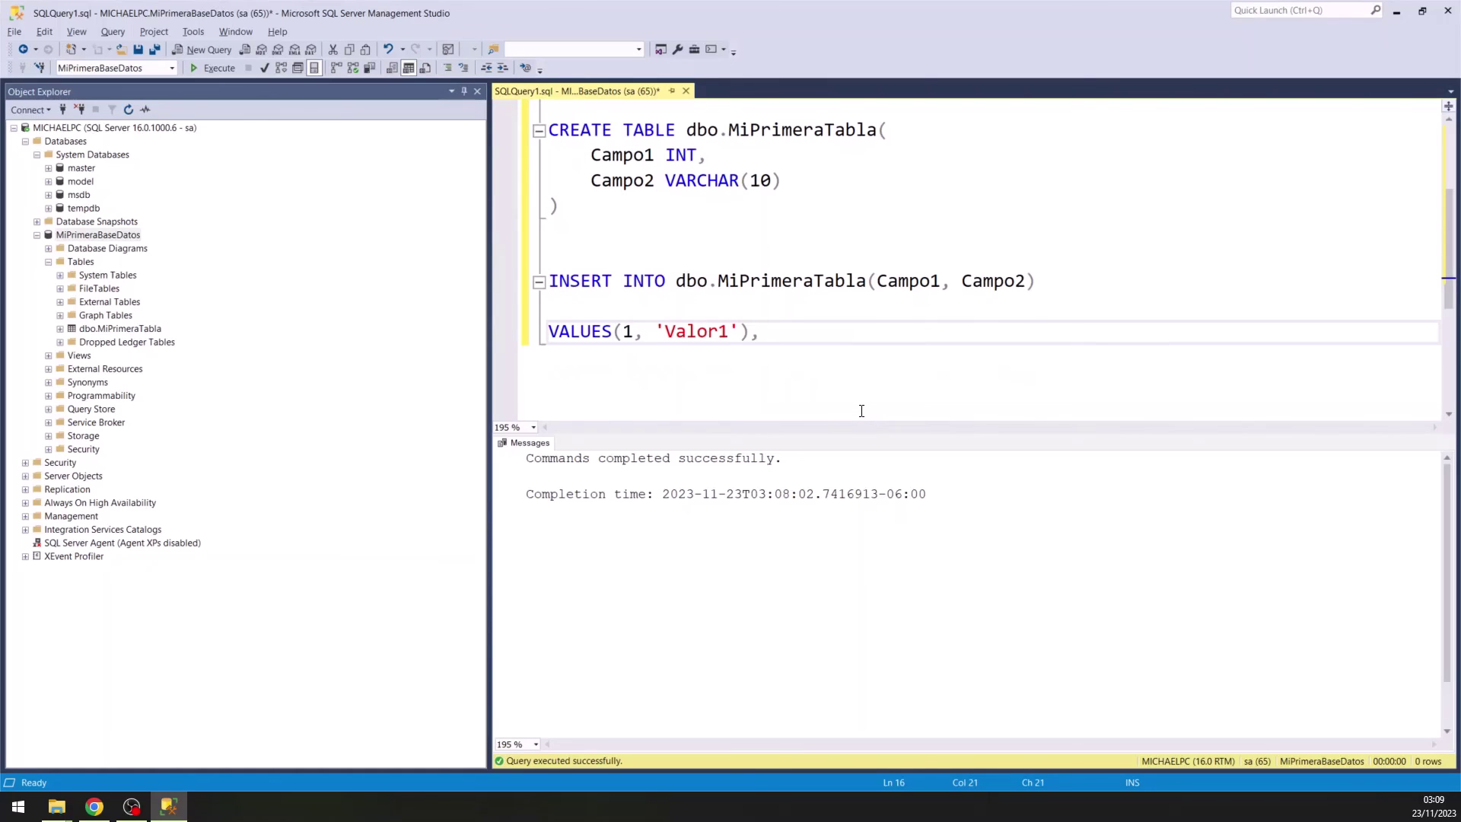
{"action": "key", "text": "Return"}
{"action": "key", "text": "Tab"}
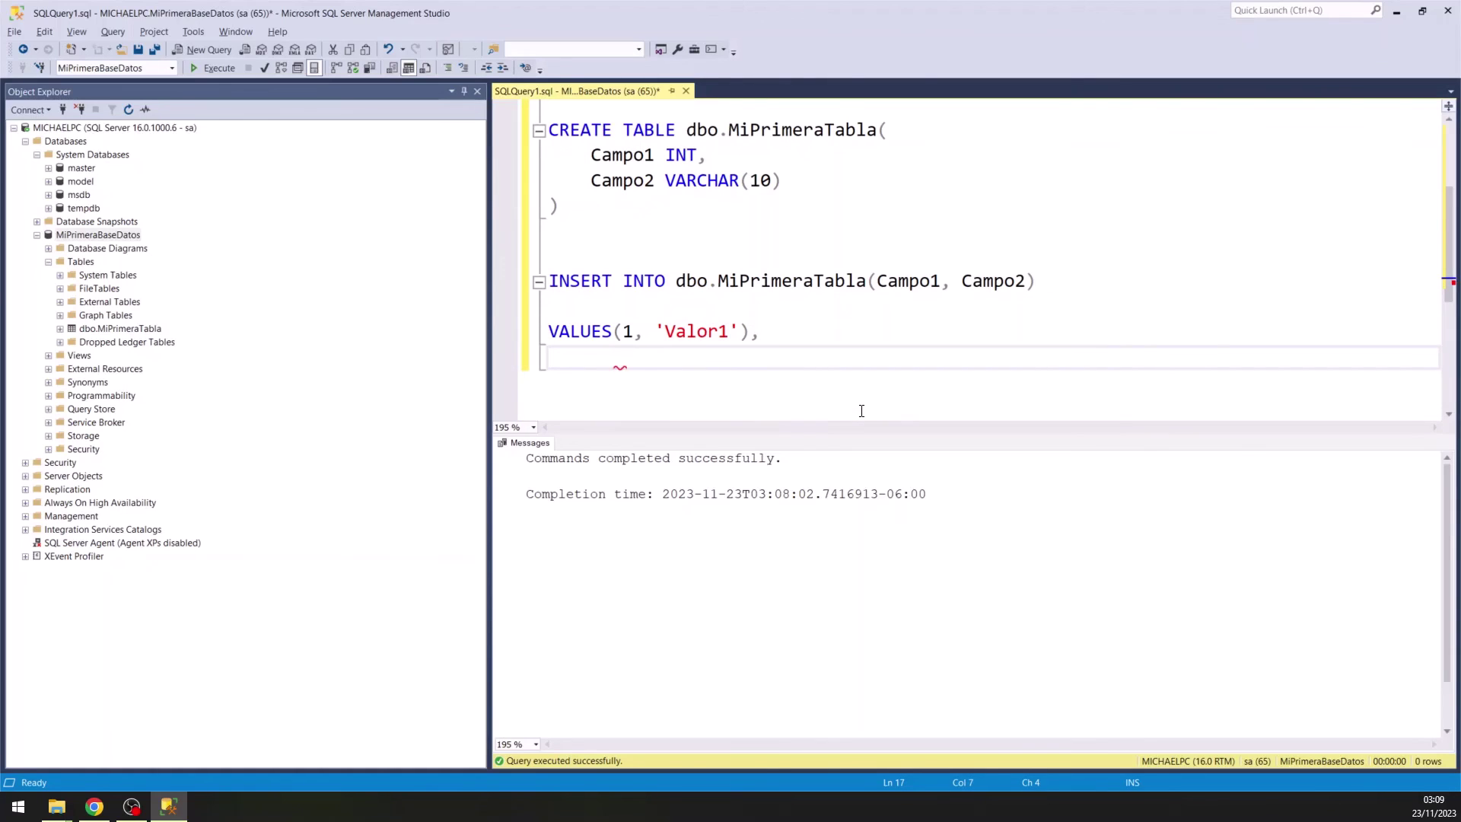
{"action": "type", "text": "(2, ''Valor"}
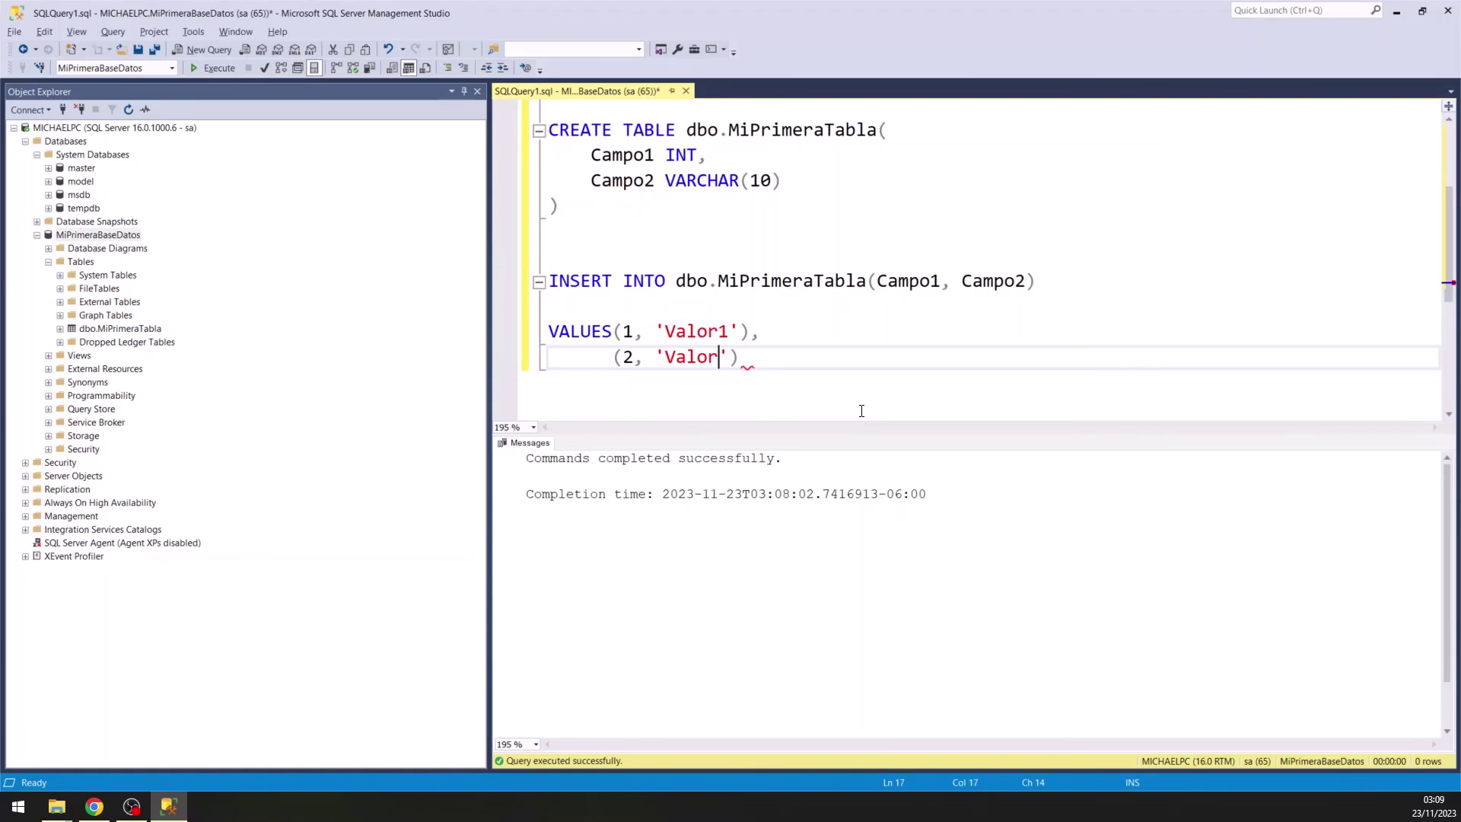
{"action": "type", "text": "2"}
Execute the selected INSERT statement, inserting both rows.
{"action": "left_click_drag", "start_coordinate": [778, 357], "coordinate": [549, 280]}
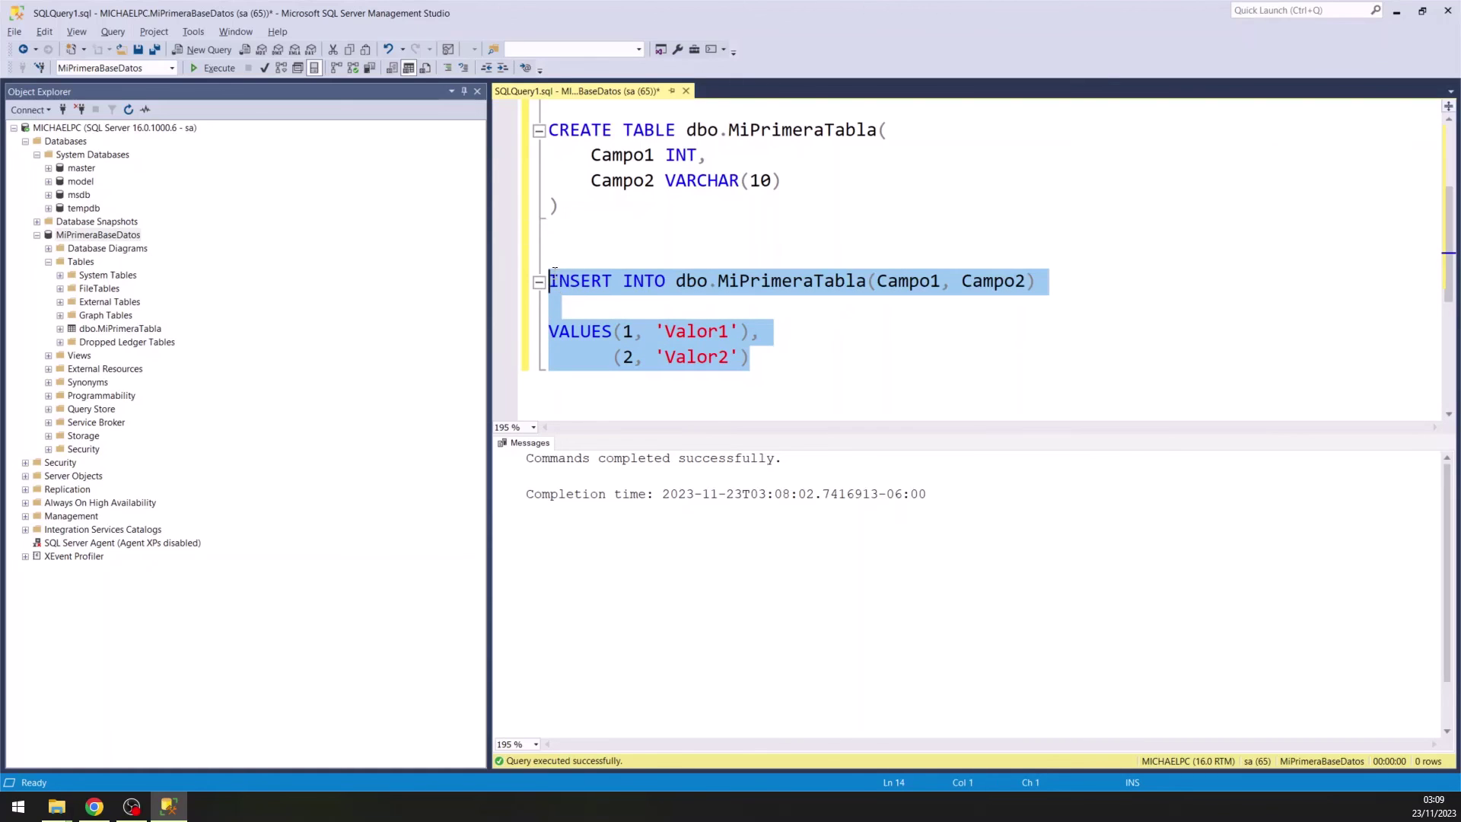
{"action": "left_click", "coordinate": [219, 67]}
{"action": "scroll", "coordinate": [783, 264], "scroll_direction": "down", "scroll_amount": 2}
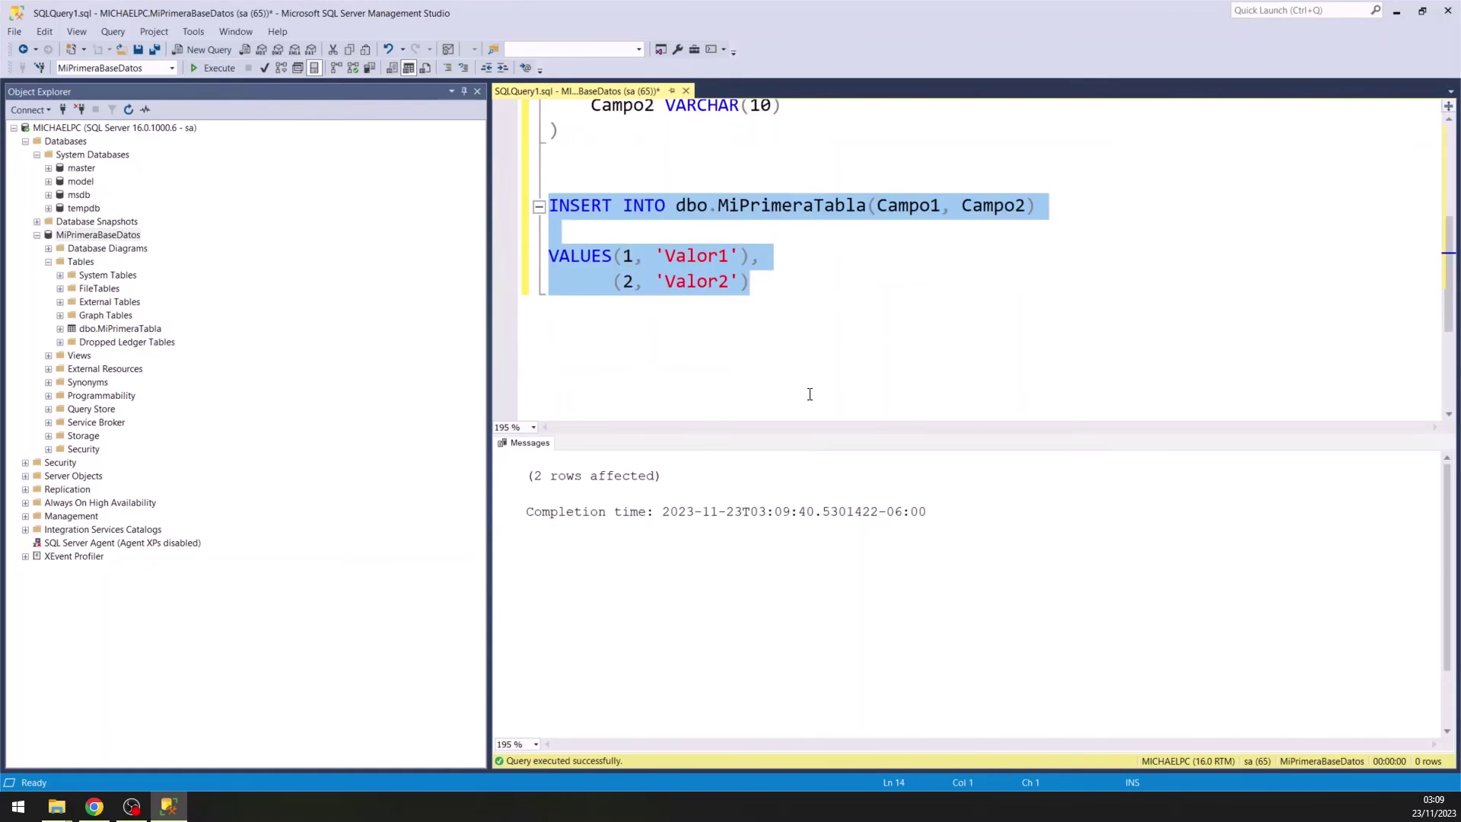
{"action": "left_click", "coordinate": [787, 265]}
{"action": "key", "text": "Return"}
{"action": "key", "text": "Return"}
{"action": "key", "text": "Return"}
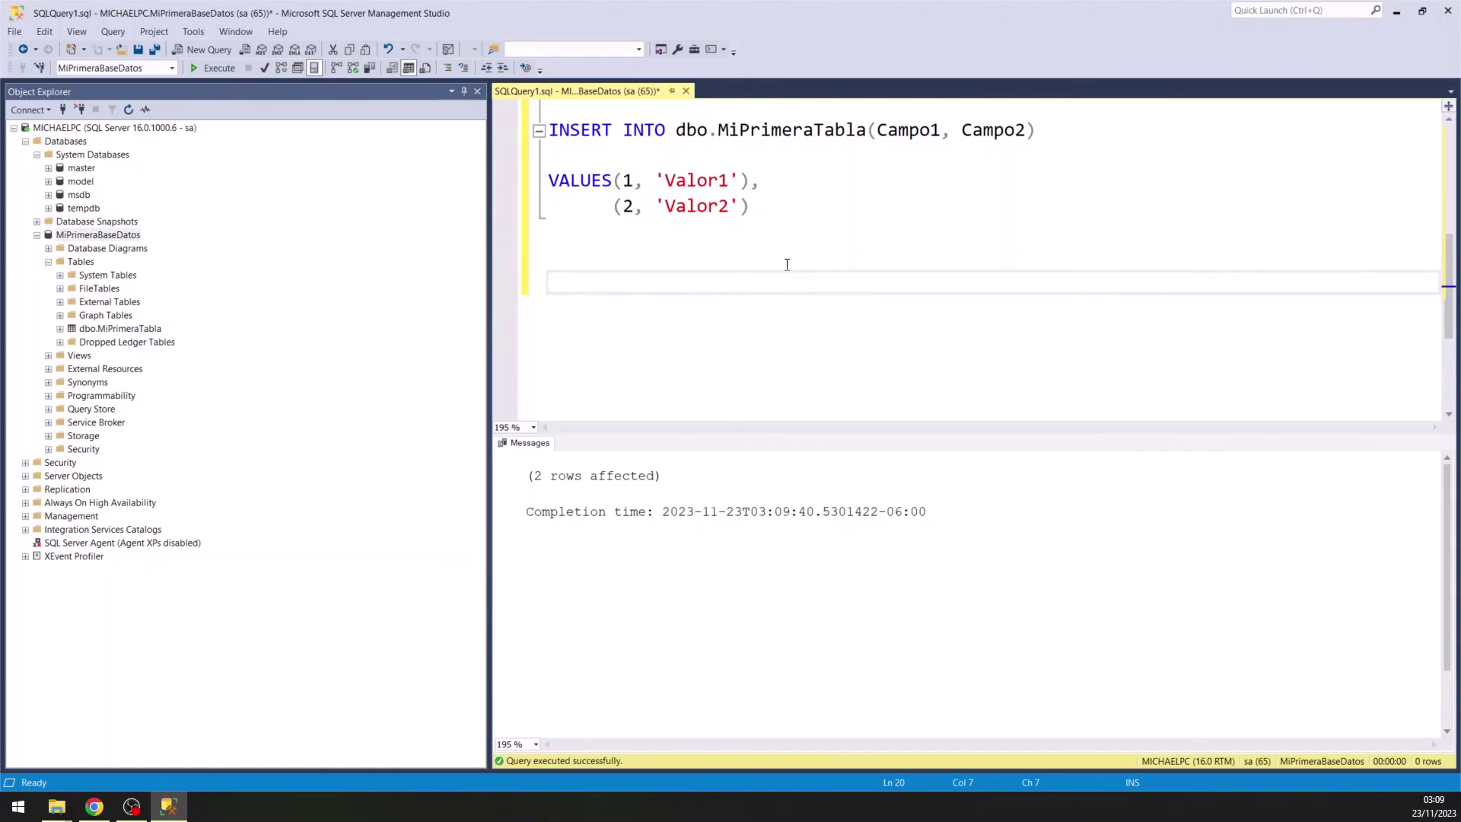
Write and execute SELECT * FROM MiPrimeraTabla.
{"action": "type", "text": "SELECT *"}
{"action": "key", "text": "Return"}
{"action": "type", "text": "FROM"}
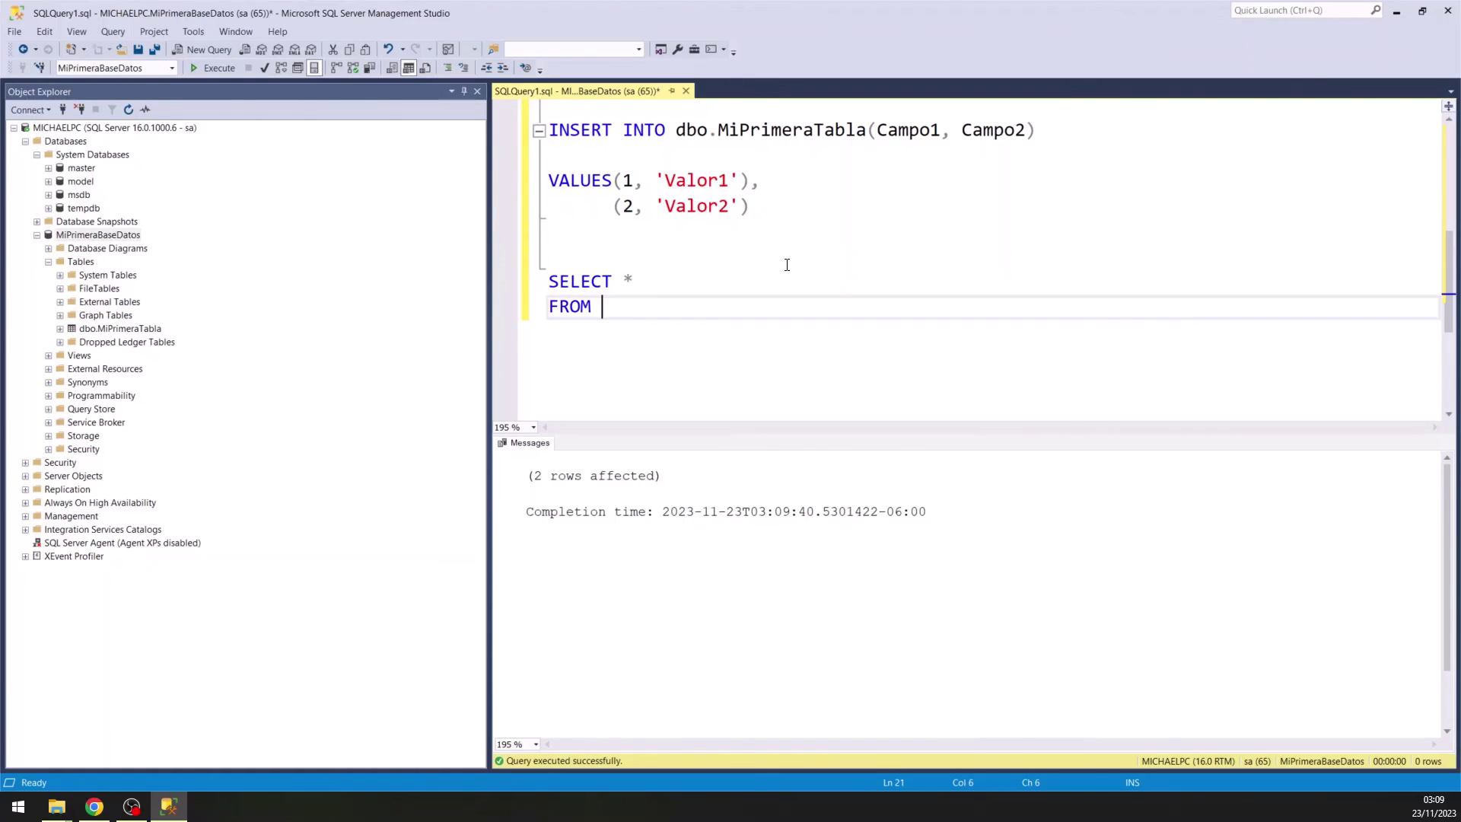
{"action": "type", "text": " M"}
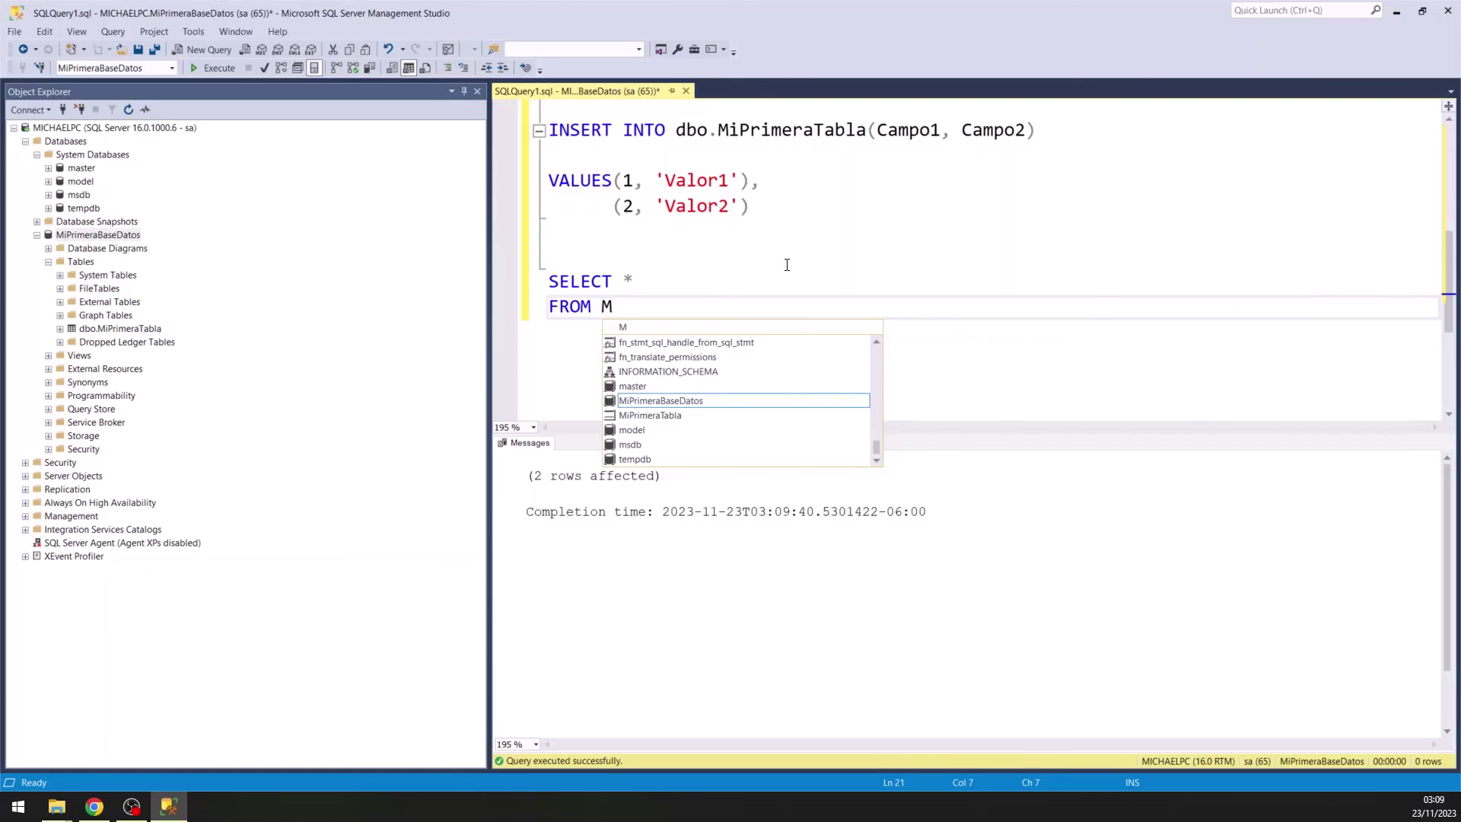
{"action": "key", "text": "Tab"}
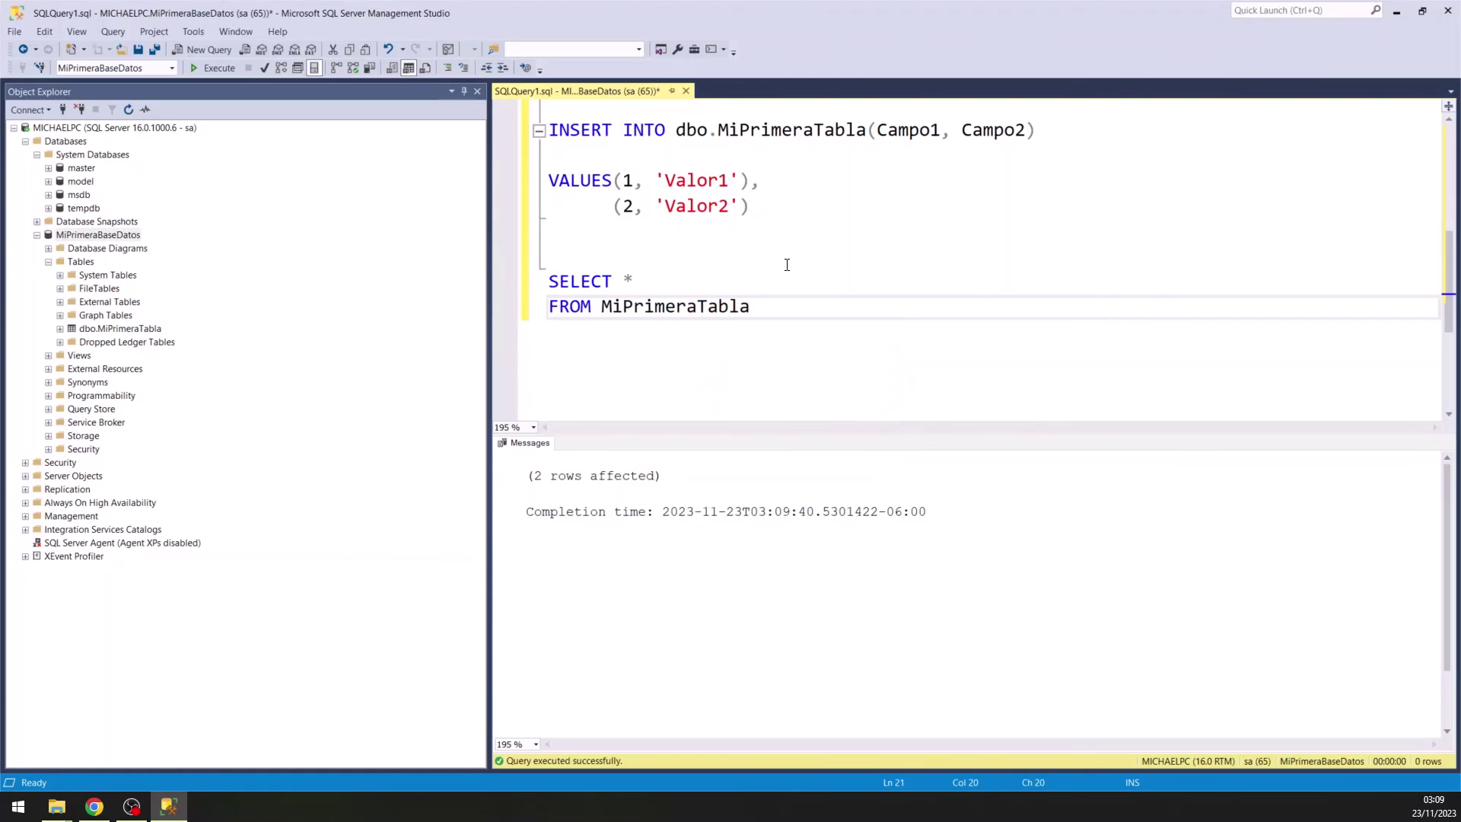
{"action": "left_click_drag", "start_coordinate": [751, 307], "coordinate": [549, 283]}
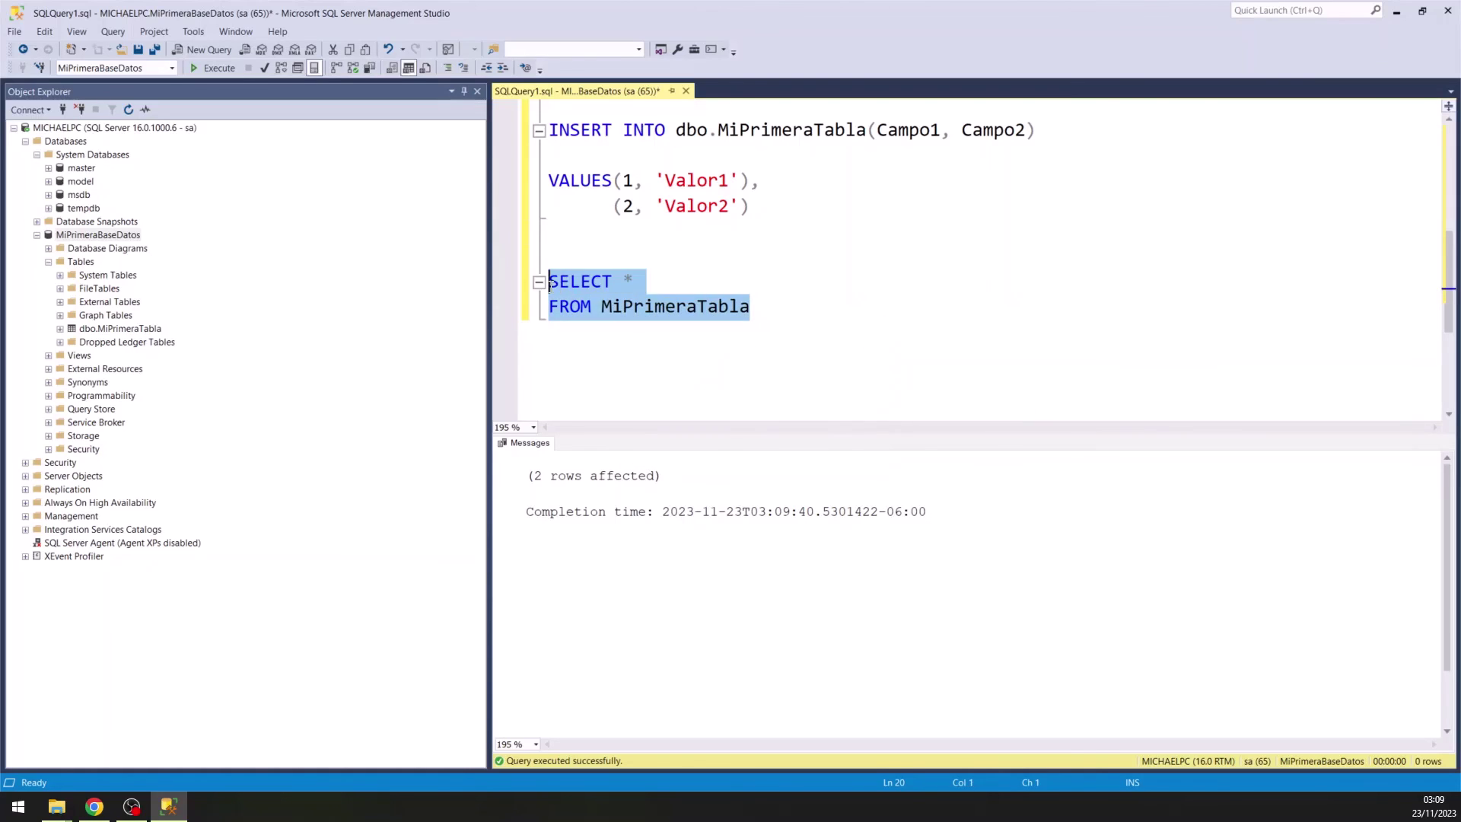
{"action": "left_click", "coordinate": [204, 72]}
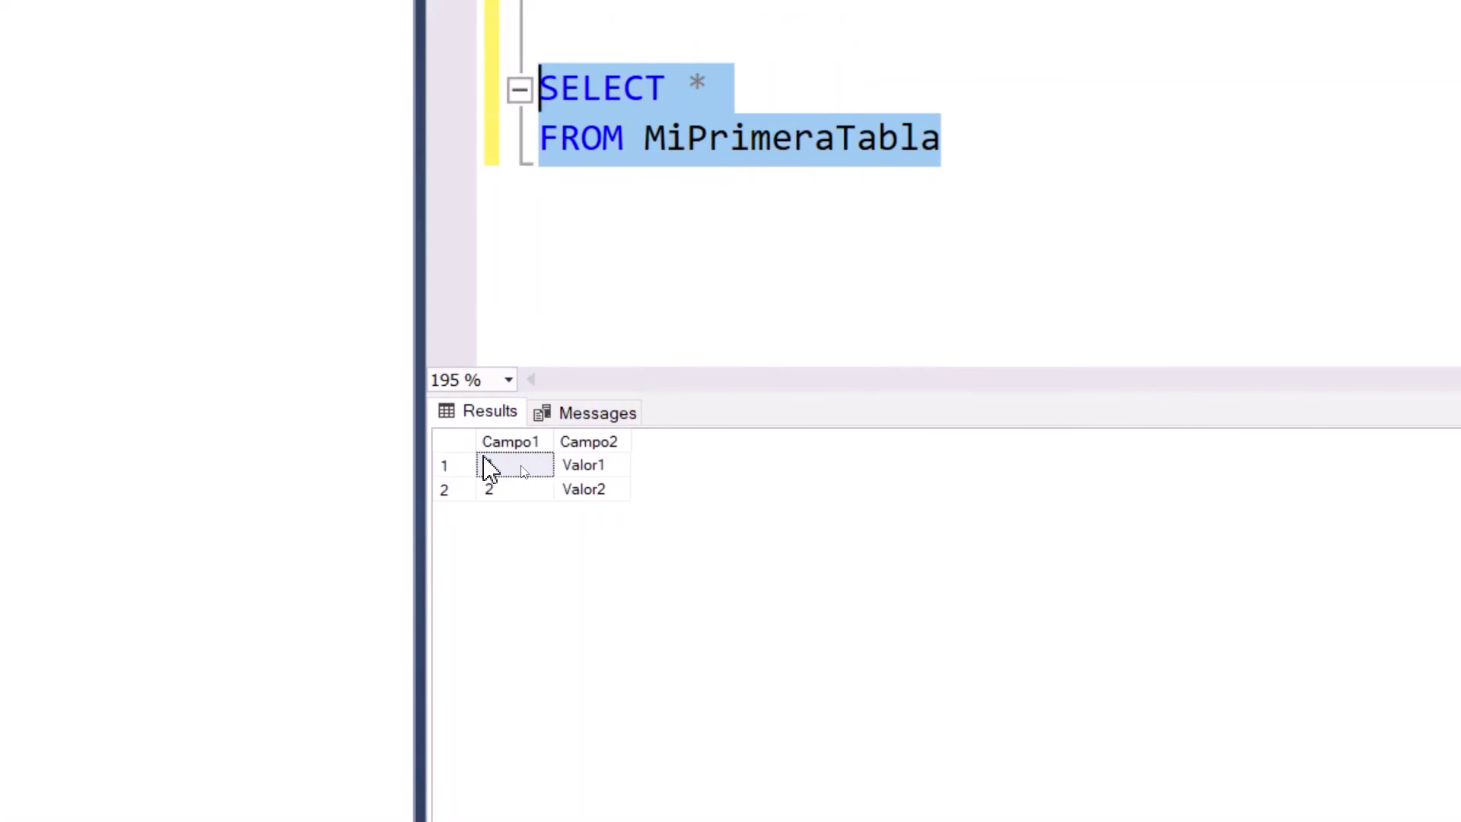
Check the results grid rows 1 Valor1 and 2 Valor2.
{"action": "left_click", "coordinate": [487, 465]}
{"action": "left_click", "coordinate": [605, 465]}
{"action": "left_click", "coordinate": [532, 491]}
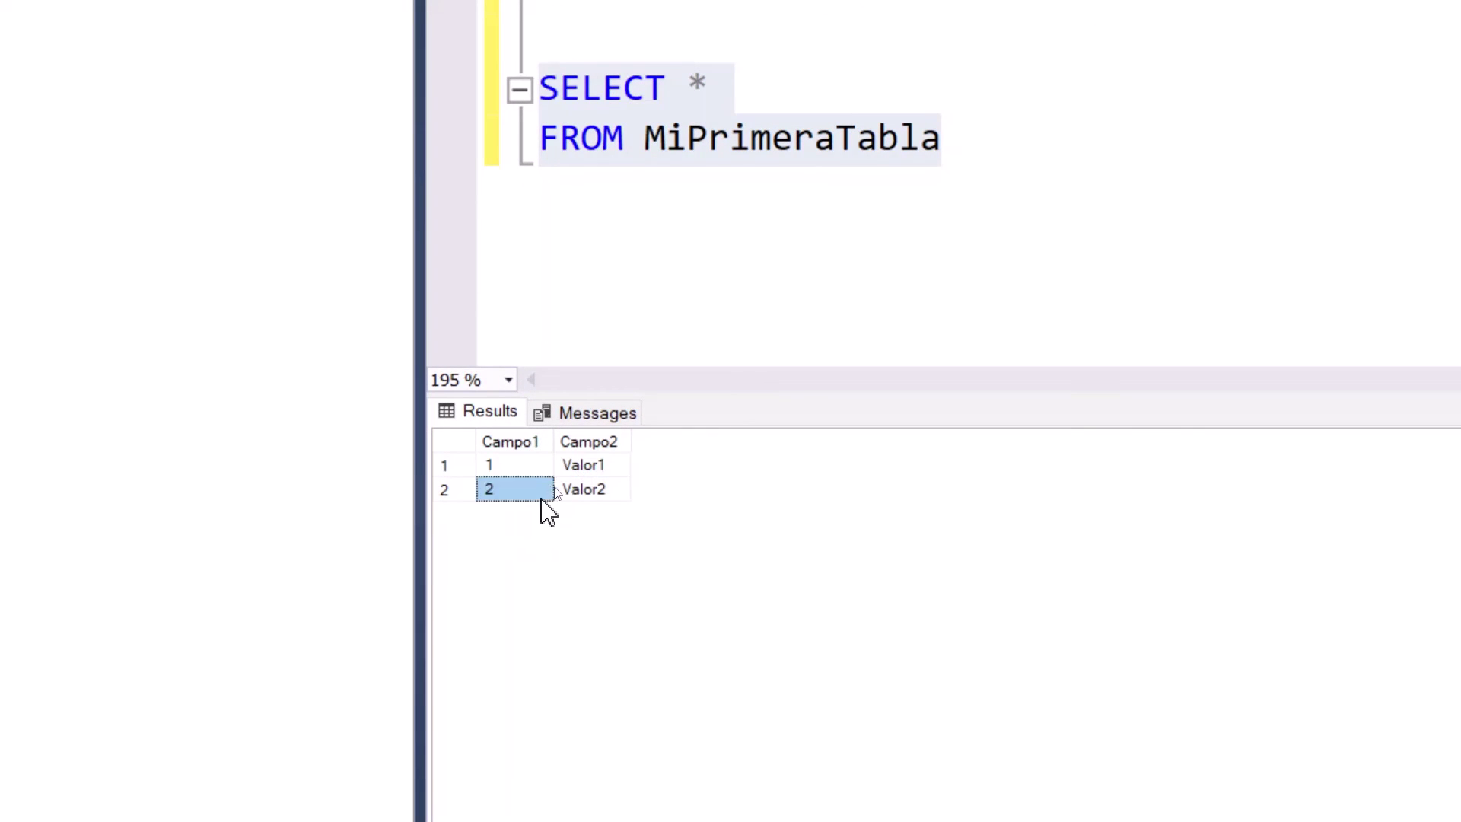
{"action": "left_click", "coordinate": [617, 490]}
{"action": "left_click", "coordinate": [631, 186]}
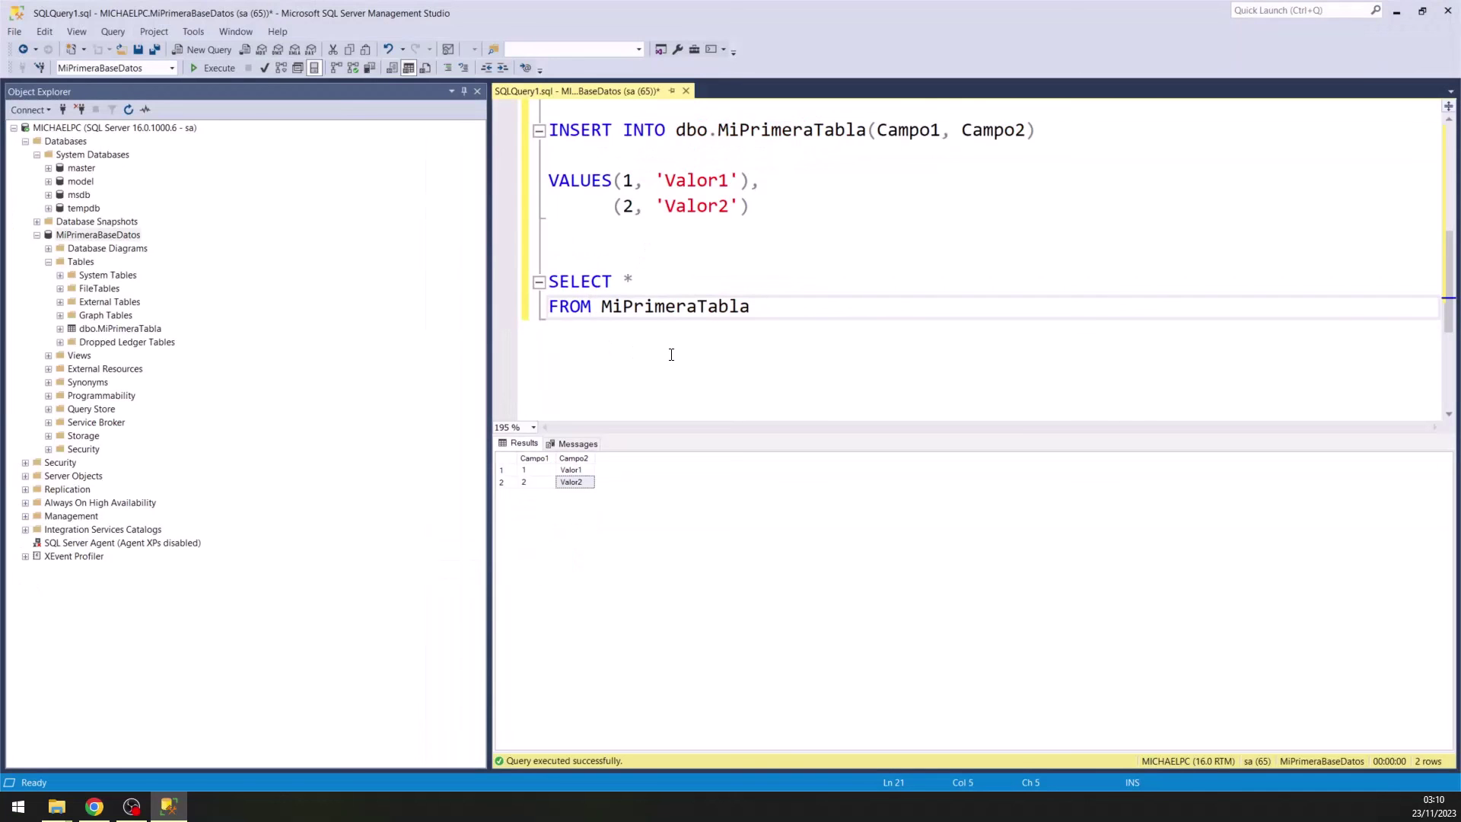
{"action": "left_click", "coordinate": [890, 234]}
{"action": "scroll", "coordinate": [724, 355], "scroll_direction": "up", "scroll_amount": 3}
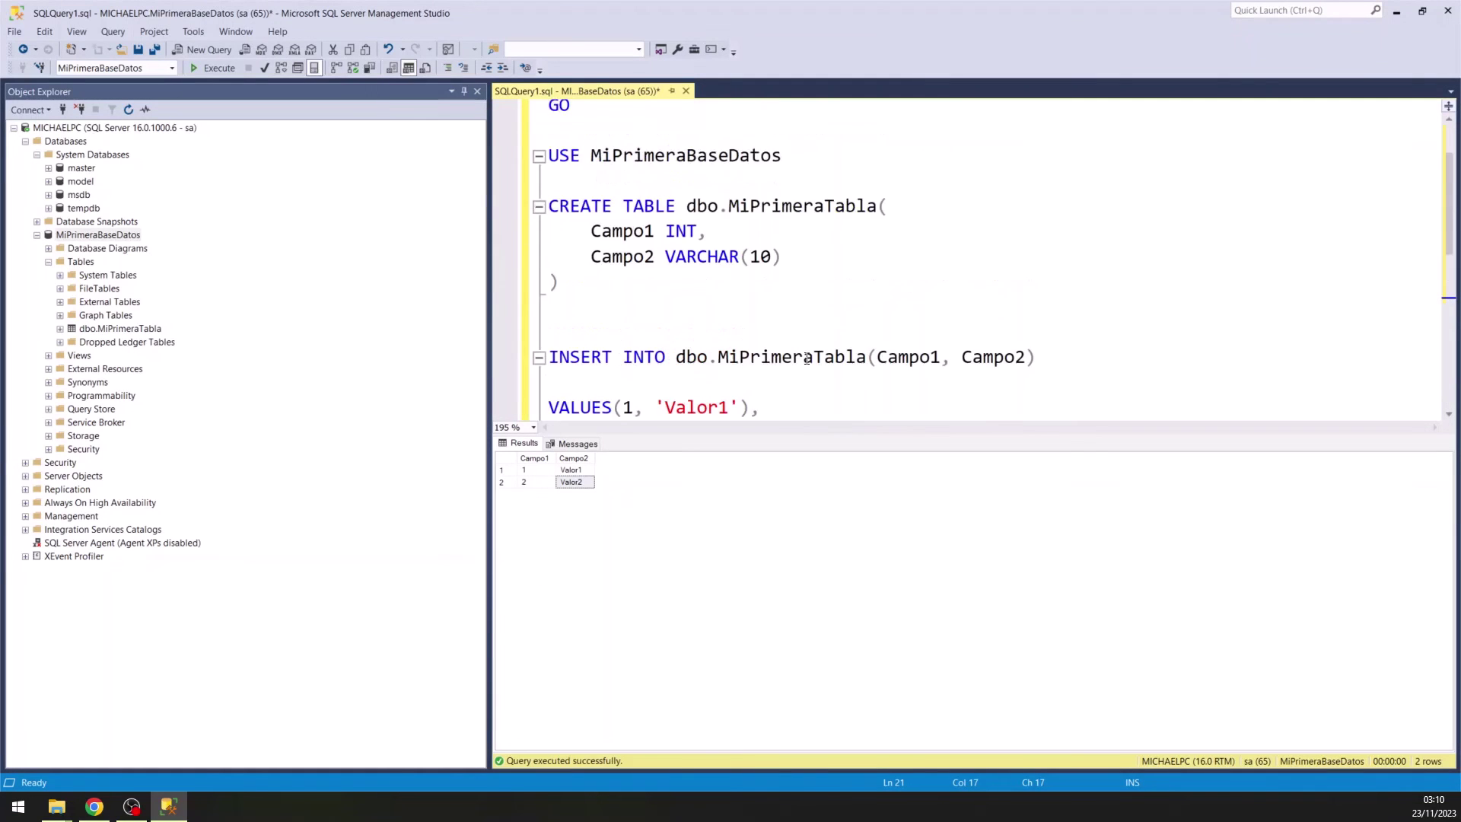
{"action": "scroll", "coordinate": [803, 359], "scroll_direction": "down", "scroll_amount": 2}
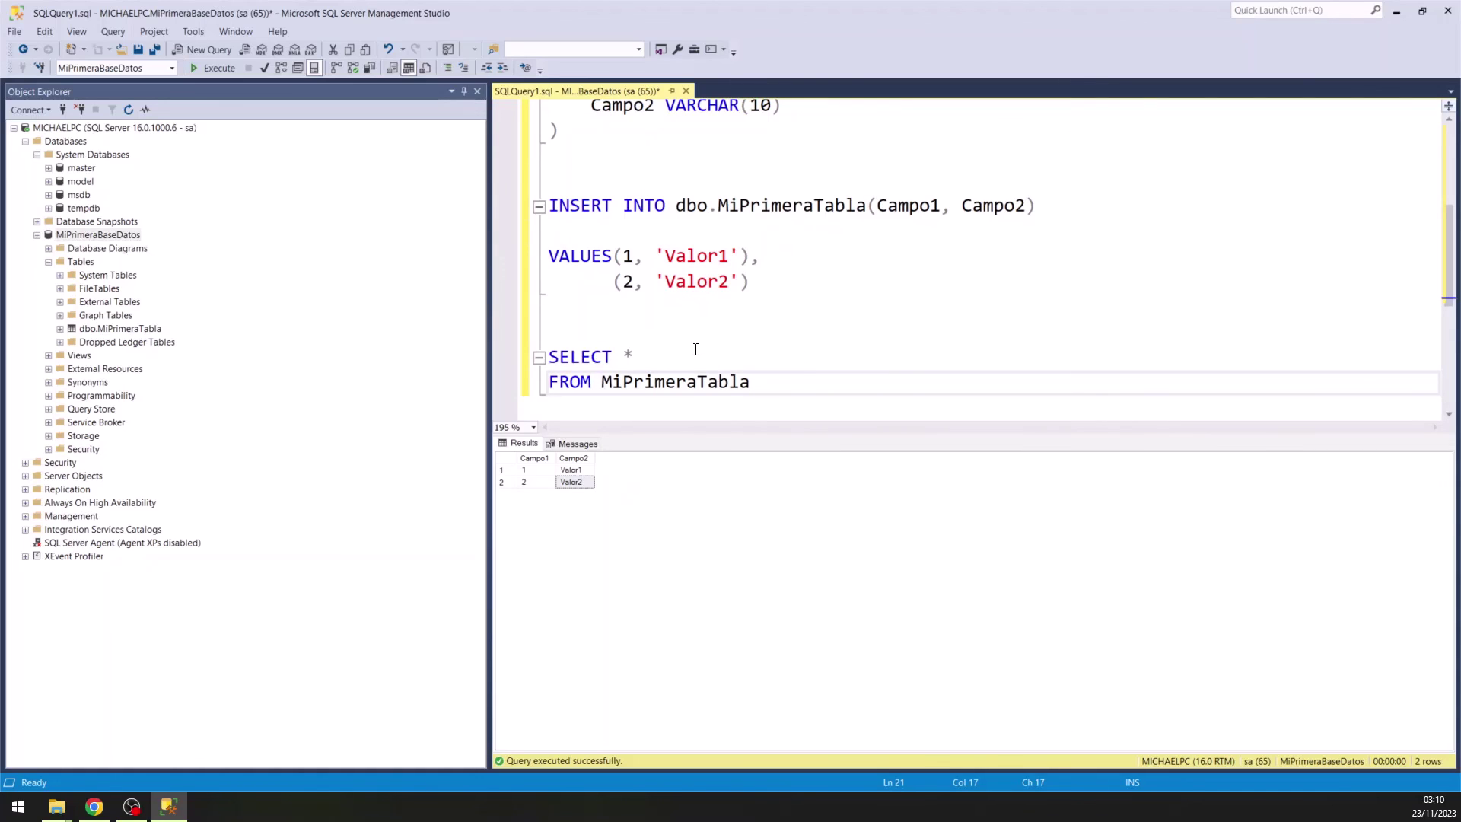
{"action": "scroll", "coordinate": [698, 350], "scroll_direction": "up", "scroll_amount": 3}
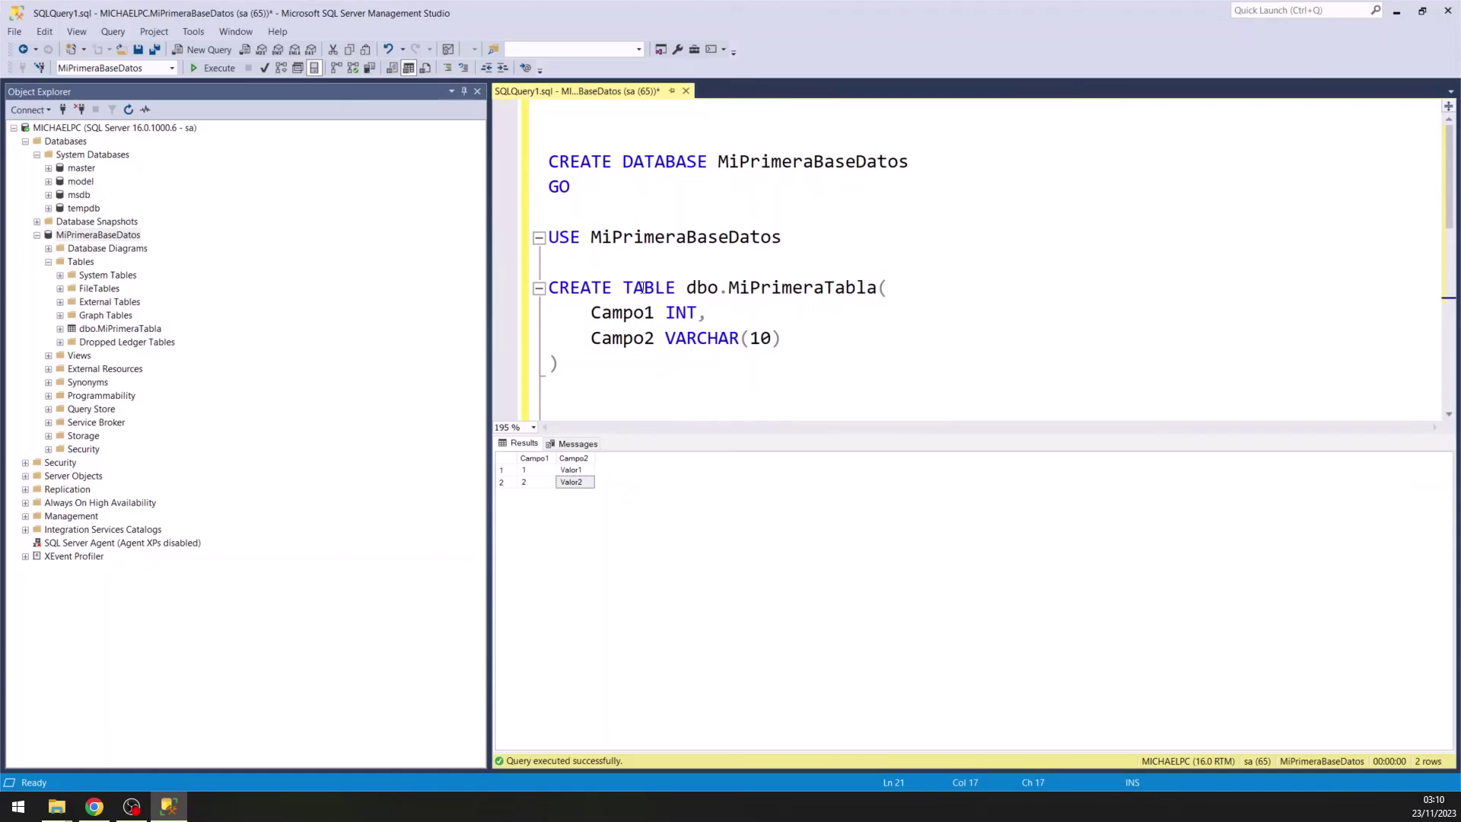
{"action": "scroll", "coordinate": [613, 221], "scroll_direction": "down", "scroll_amount": 1}
{"action": "left_click_drag", "start_coordinate": [579, 292], "coordinate": [546, 211]}
{"action": "scroll", "coordinate": [613, 278], "scroll_direction": "down", "scroll_amount": 2}
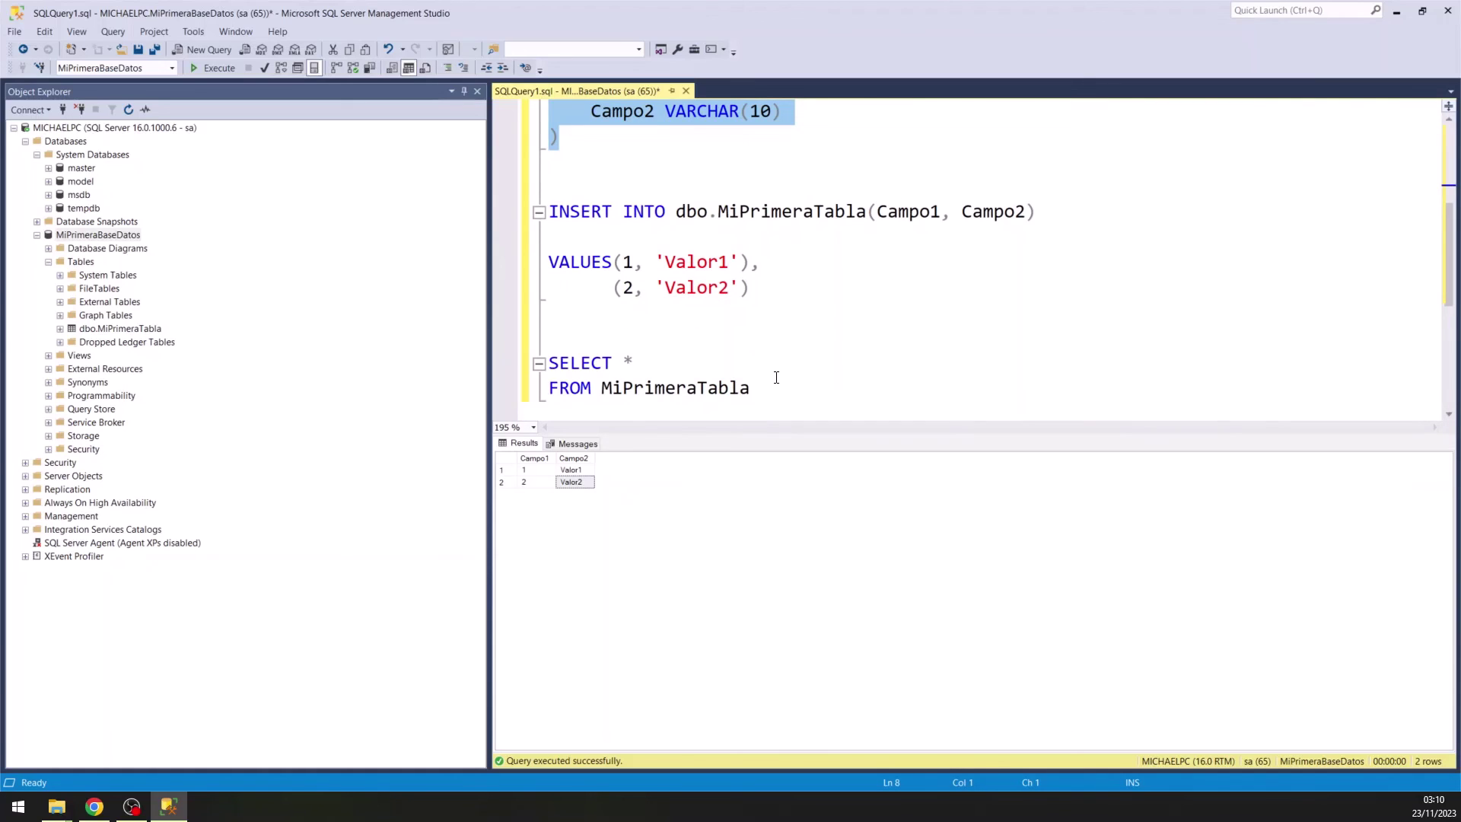
{"action": "scroll", "coordinate": [776, 378], "scroll_direction": "down", "scroll_amount": 3}
{"action": "left_click_drag", "start_coordinate": [776, 377], "coordinate": [550, 262]}
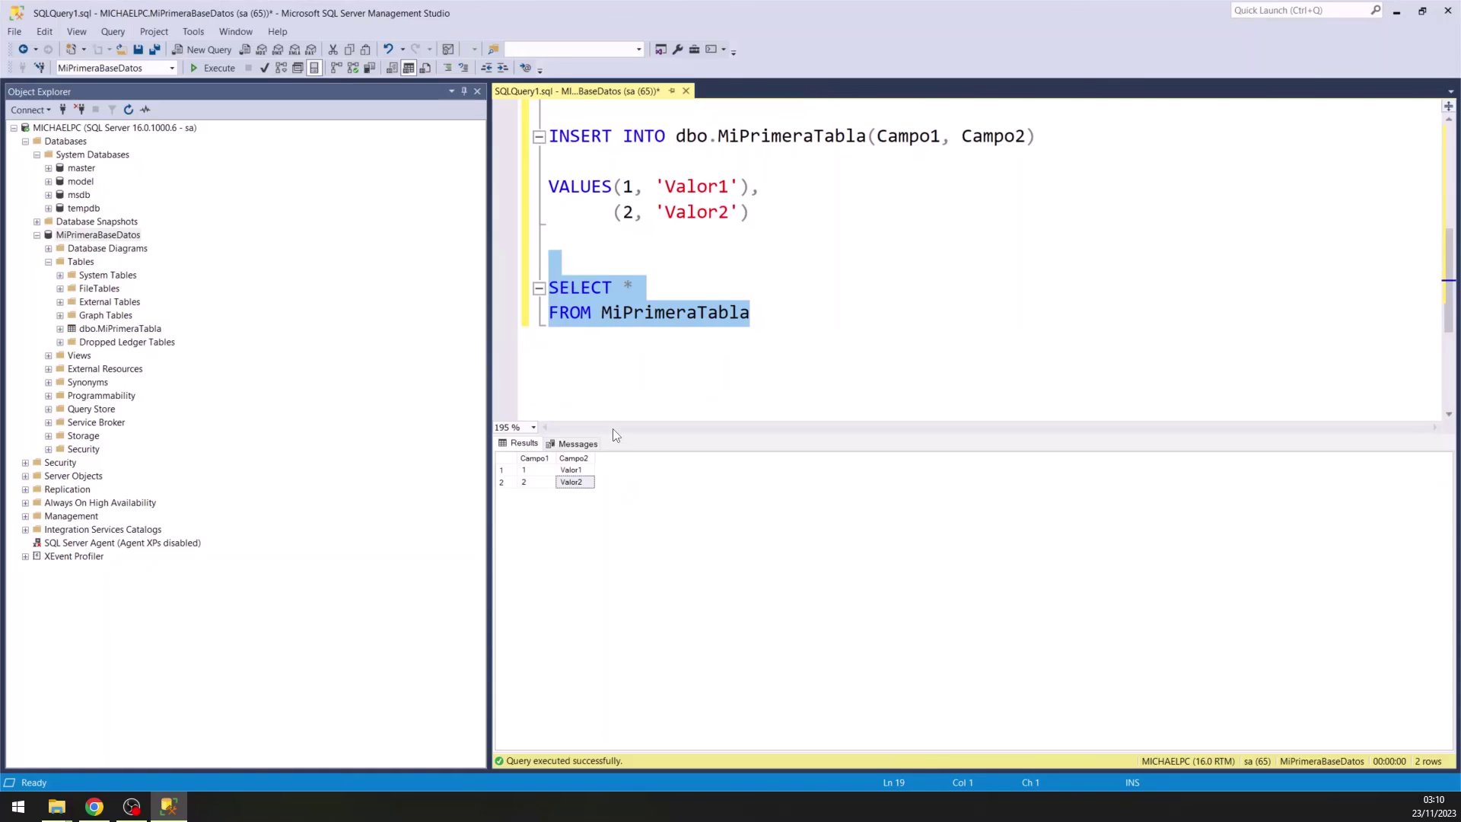